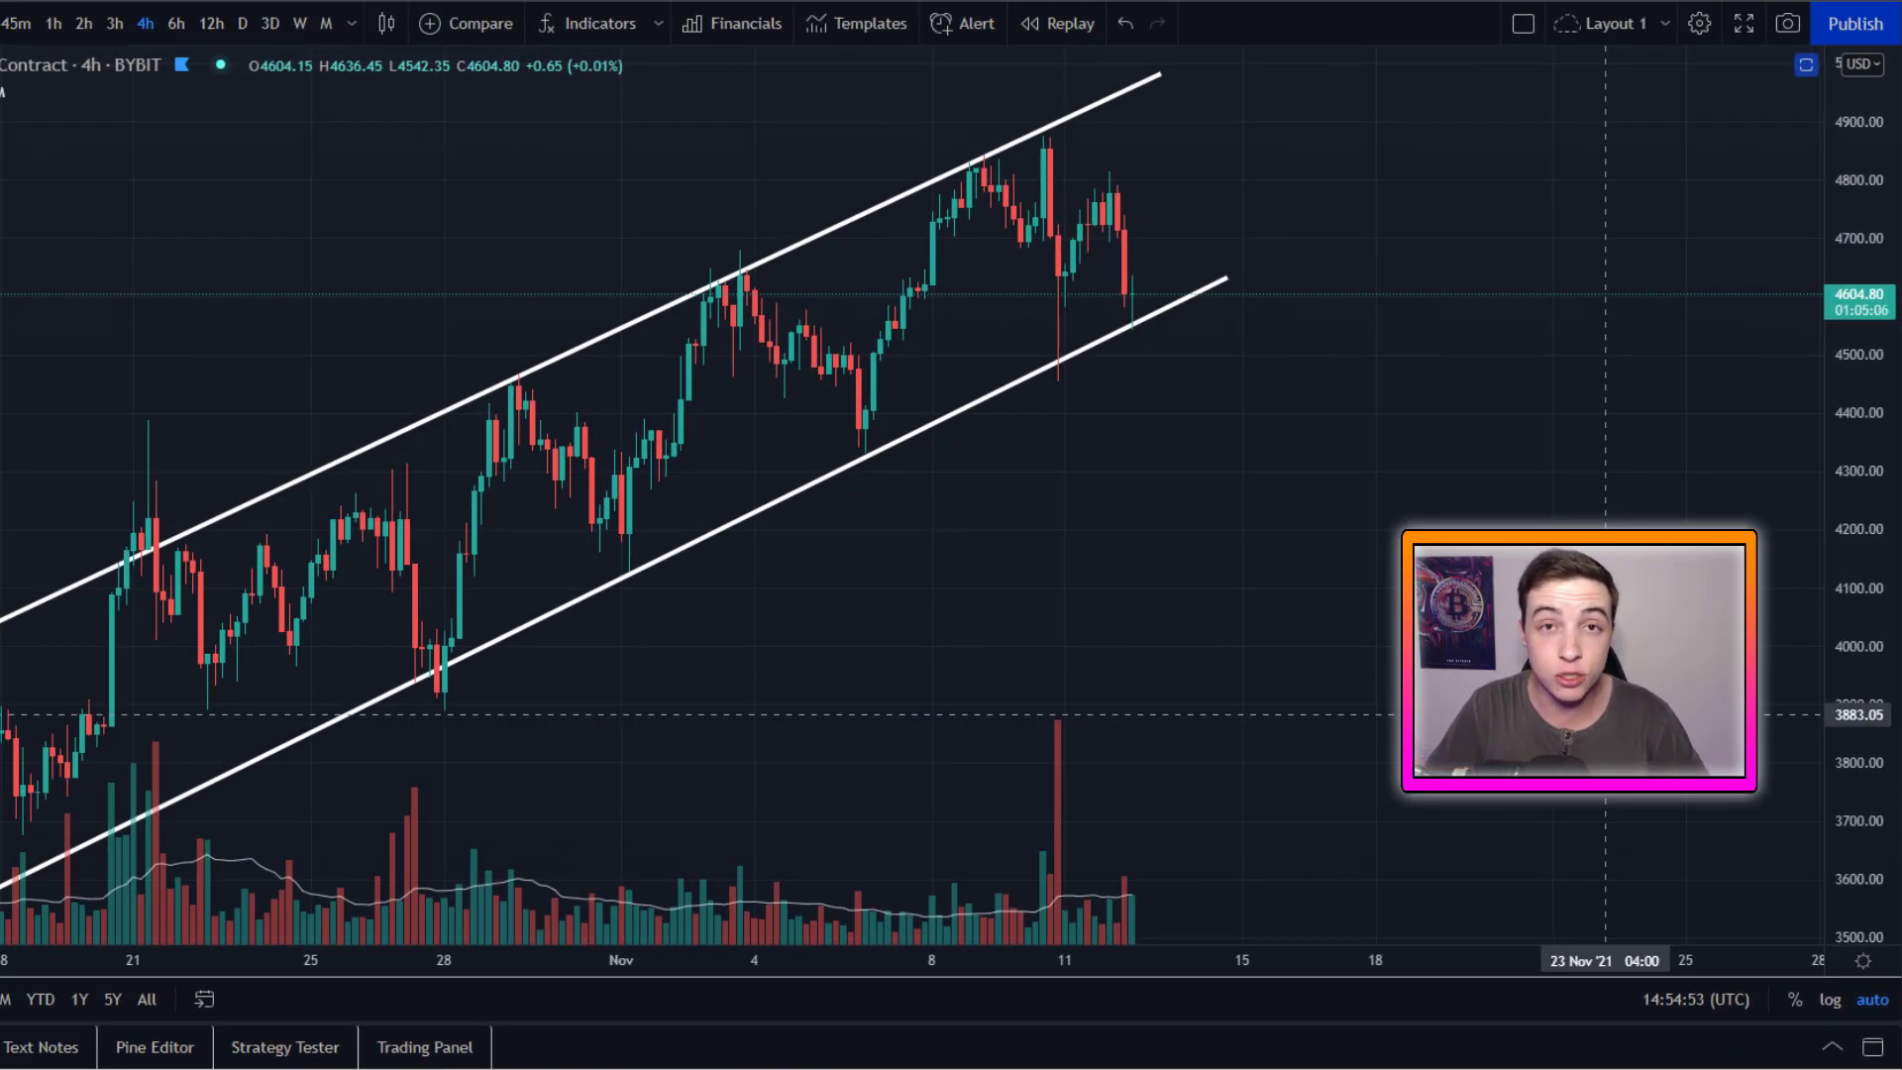
- Brush a green circle around the latest candles above the yellow moving average, redoing a first attempt
{"action": "mouse_move", "coordinate": [1138, 268]}
{"action": "left_mouse_down"}
{"action": "mouse_move", "coordinate": [1070, 340]}
{"action": "mouse_move", "coordinate": [1164, 274]}
{"action": "mouse_move", "coordinate": [1189, 347]}
{"action": "left_mouse_up"}
{"action": "key", "text": "ctrl+z"}
{"action": "key", "text": "ctrl+z"}
{"action": "key", "text": "ctrl+z"}
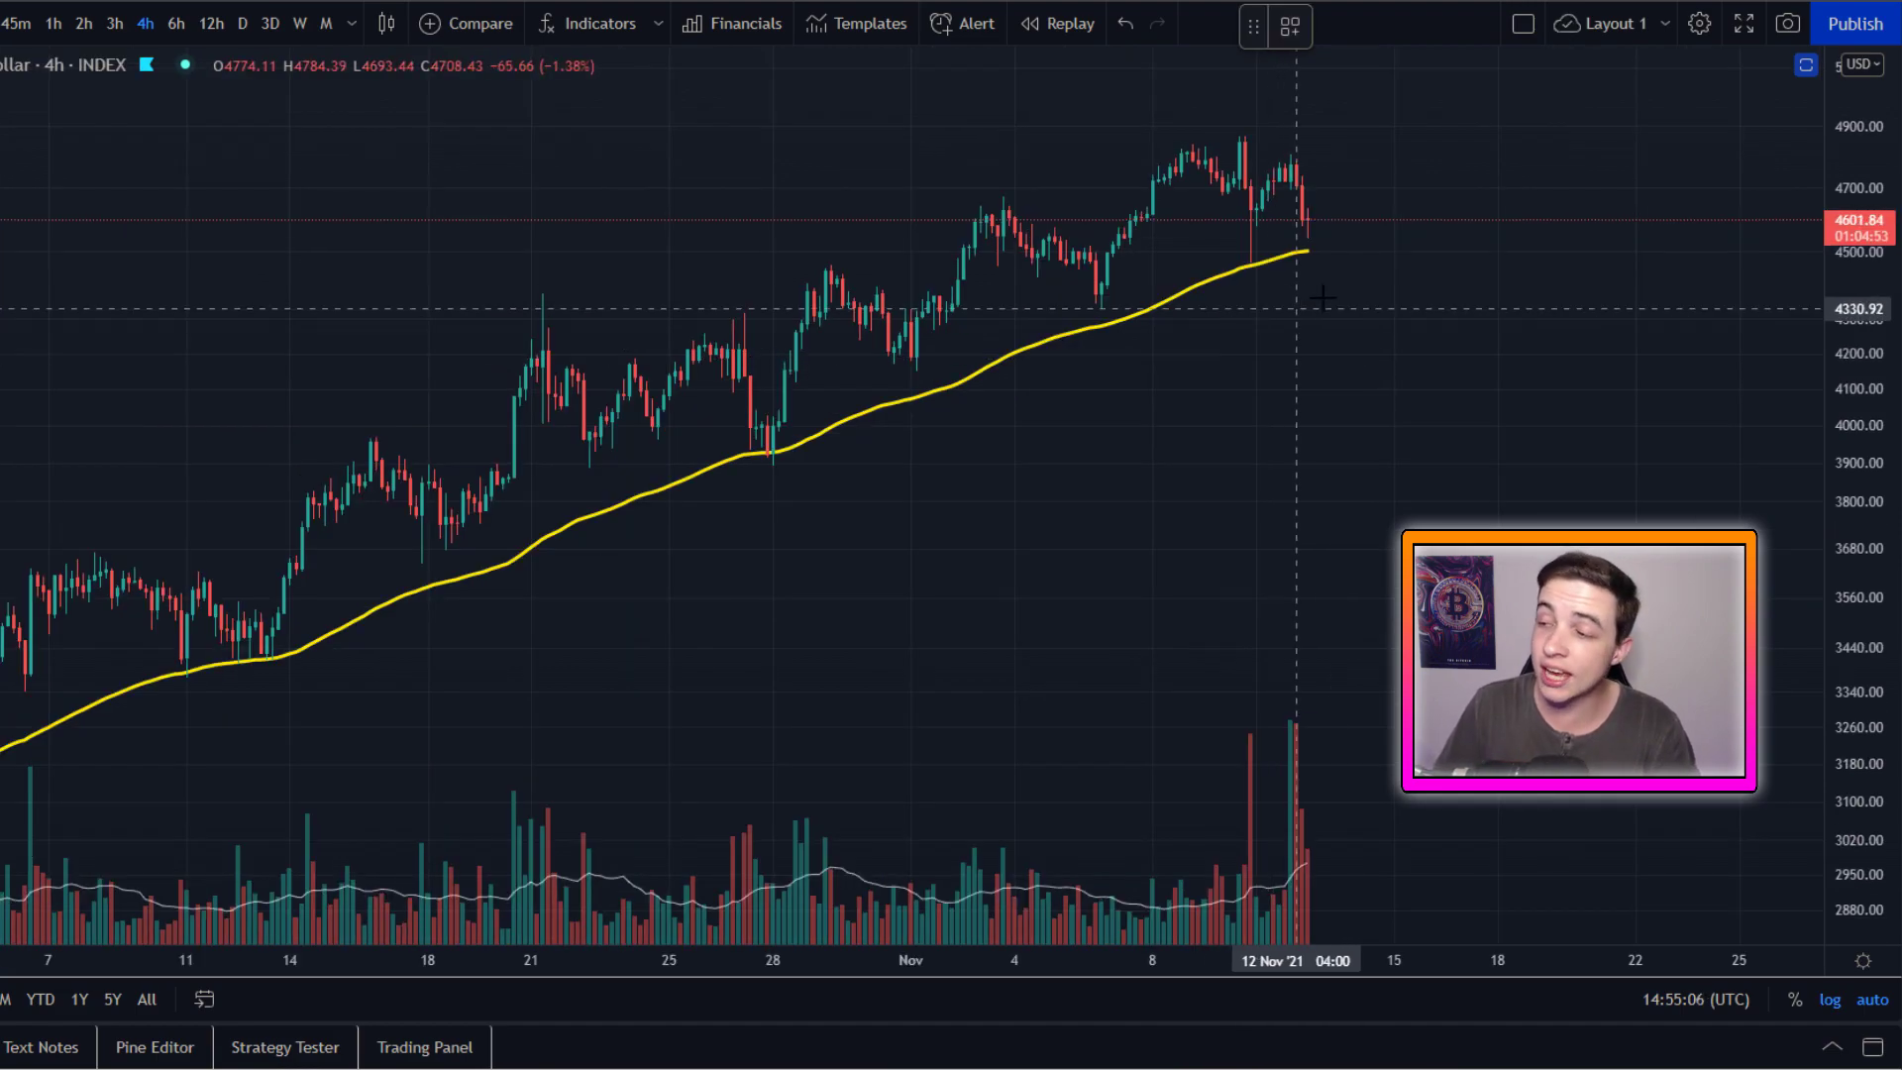
{"action": "mouse_move", "coordinate": [1375, 258]}
{"action": "left_mouse_down"}
{"action": "mouse_move", "coordinate": [1250, 206]}
{"action": "mouse_move", "coordinate": [1233, 356]}
{"action": "left_mouse_up"}
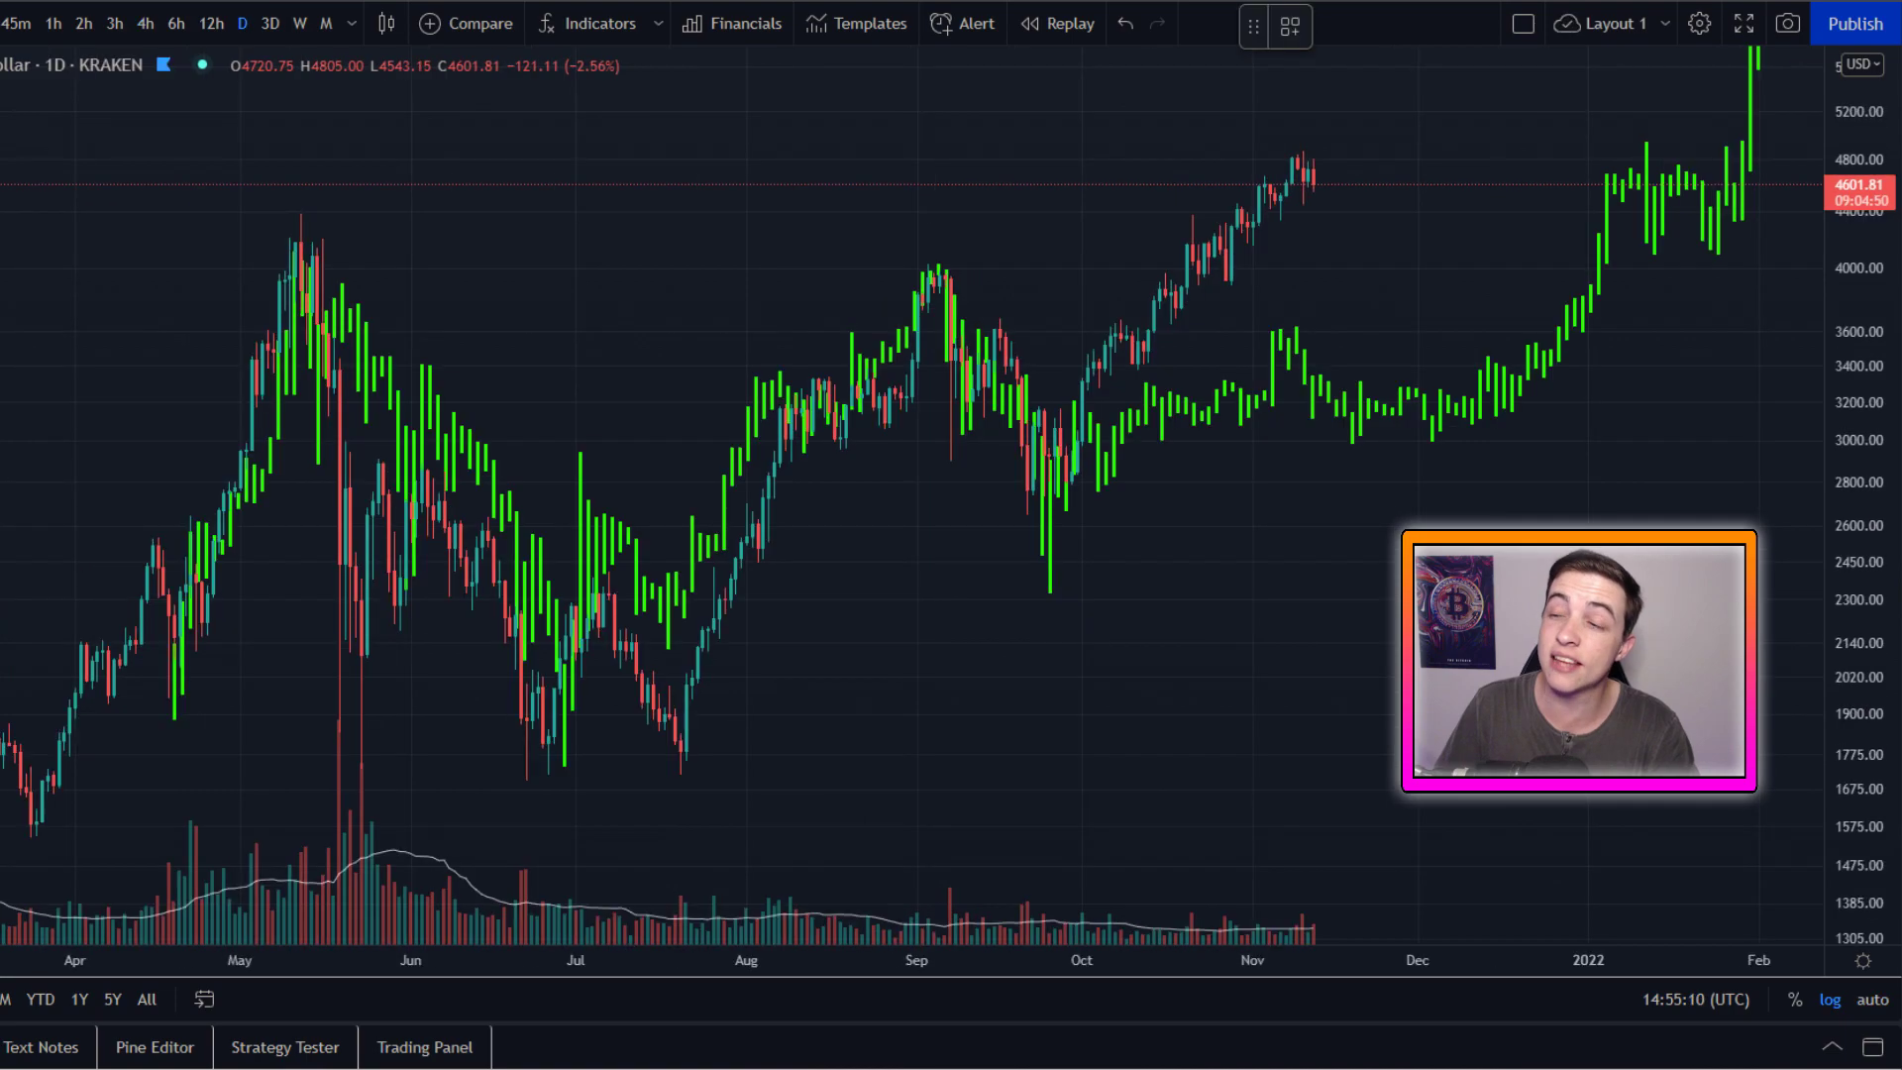
- Remove the green arc and scroll back to the BYBIT 4h chart with its rising channel
{"action": "mouse_move", "coordinate": [1549, 285]}
{"action": "left_mouse_down"}
{"action": "mouse_move", "coordinate": [1421, 213]}
{"action": "mouse_move", "coordinate": [652, 448]}
{"action": "mouse_move", "coordinate": [1648, 327]}
{"action": "left_mouse_up"}
{"action": "key", "text": "ctrl+z"}
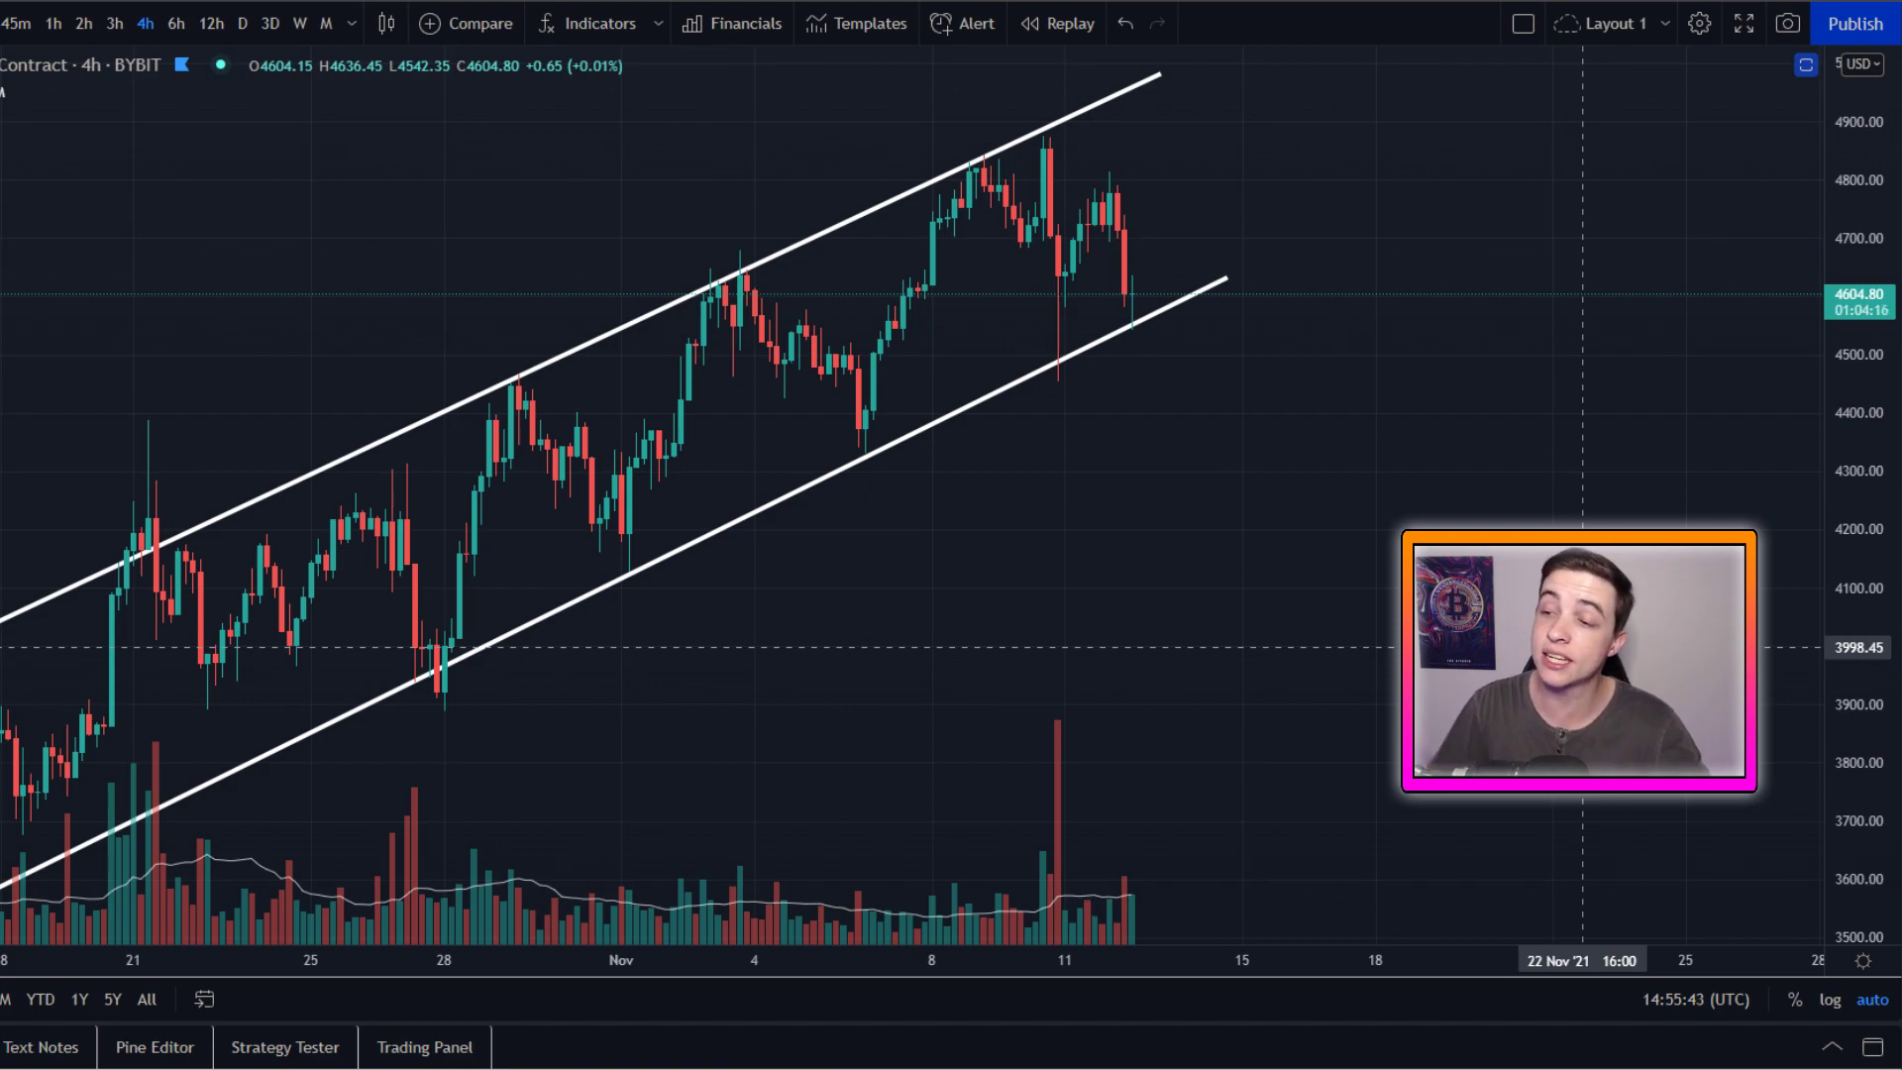
{"action": "scroll", "coordinate": [1524, 649], "scroll_direction": "down", "scroll_amount": 3}
{"action": "mouse_move", "coordinate": [49, 713]}
{"action": "left_mouse_down"}
{"action": "mouse_move", "coordinate": [685, 457]}
{"action": "mouse_move", "coordinate": [1388, 318]}
{"action": "left_mouse_up"}
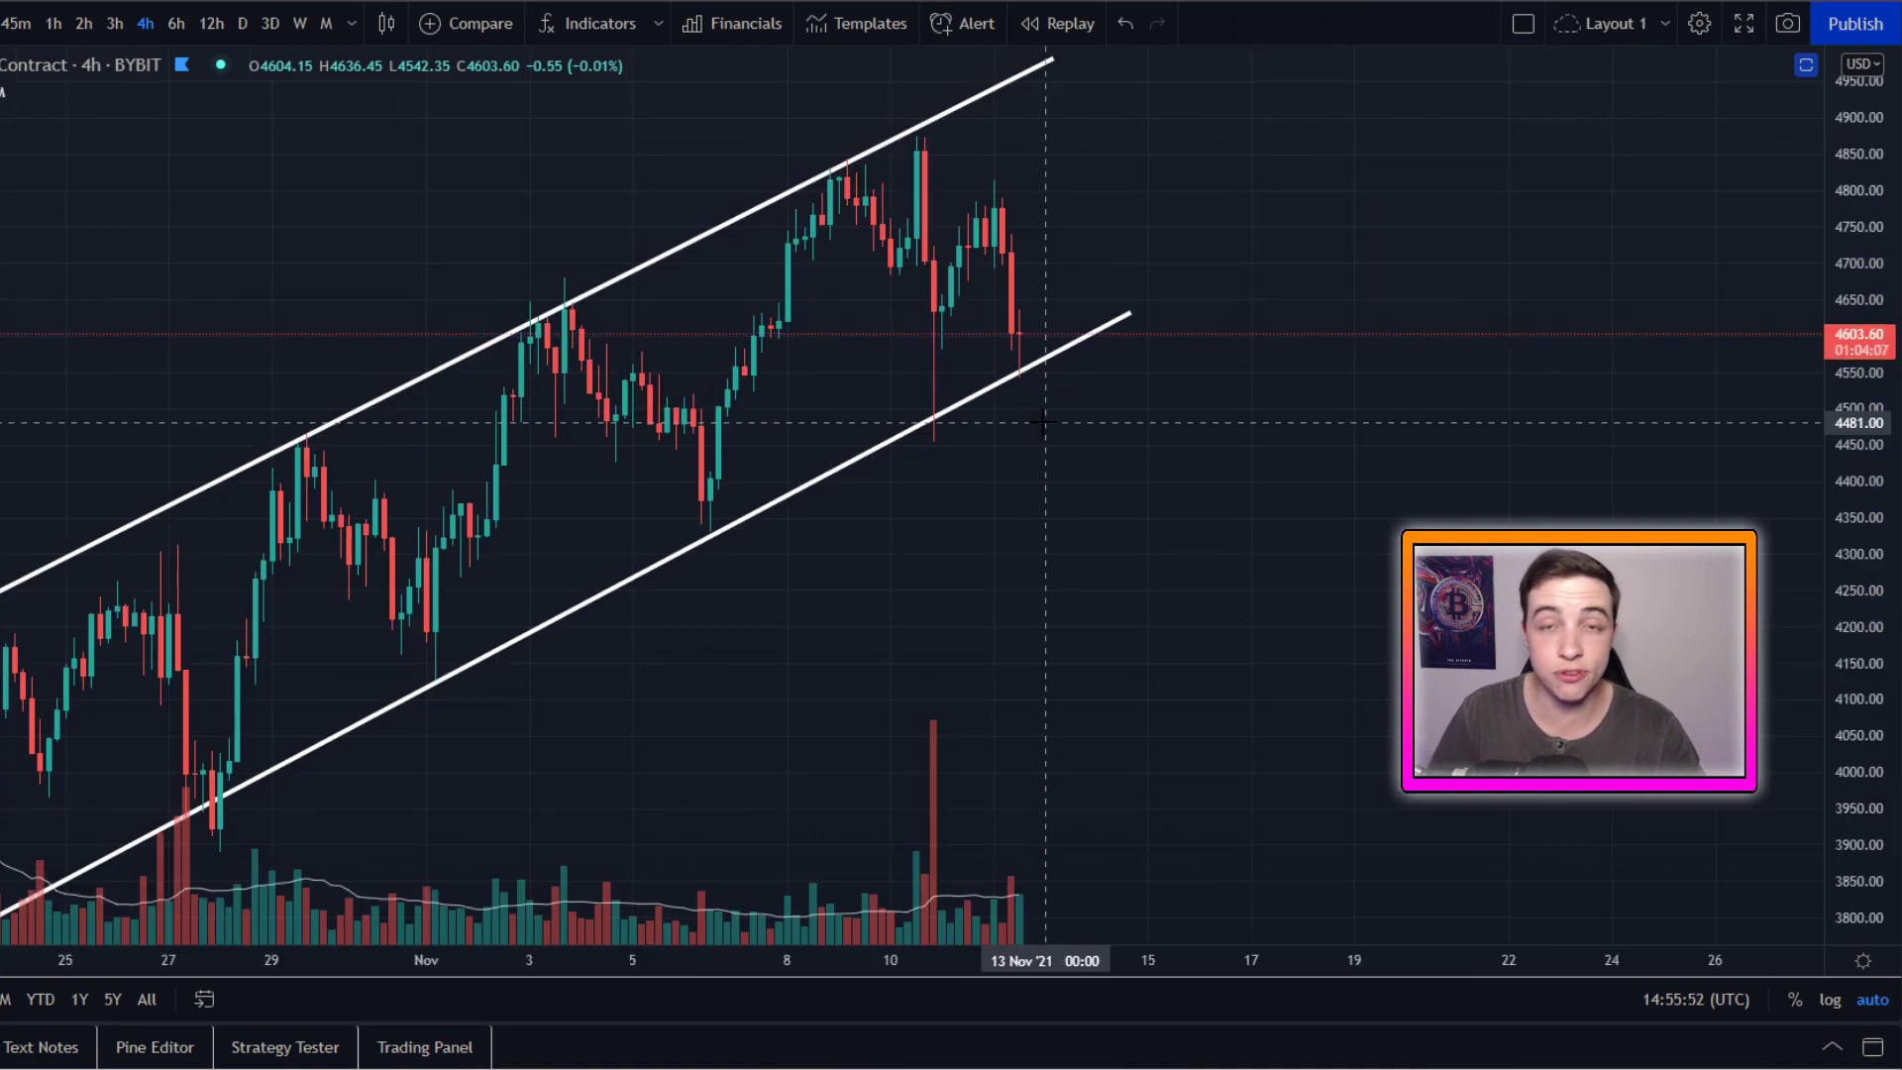
{"action": "mouse_move", "coordinate": [1078, 347]}
{"action": "left_mouse_down"}
{"action": "mouse_move", "coordinate": [1003, 343]}
{"action": "mouse_move", "coordinate": [1050, 405]}
{"action": "mouse_move", "coordinate": [1037, 346]}
{"action": "mouse_move", "coordinate": [1002, 375]}
{"action": "left_mouse_up"}
{"action": "key", "text": "Delete"}
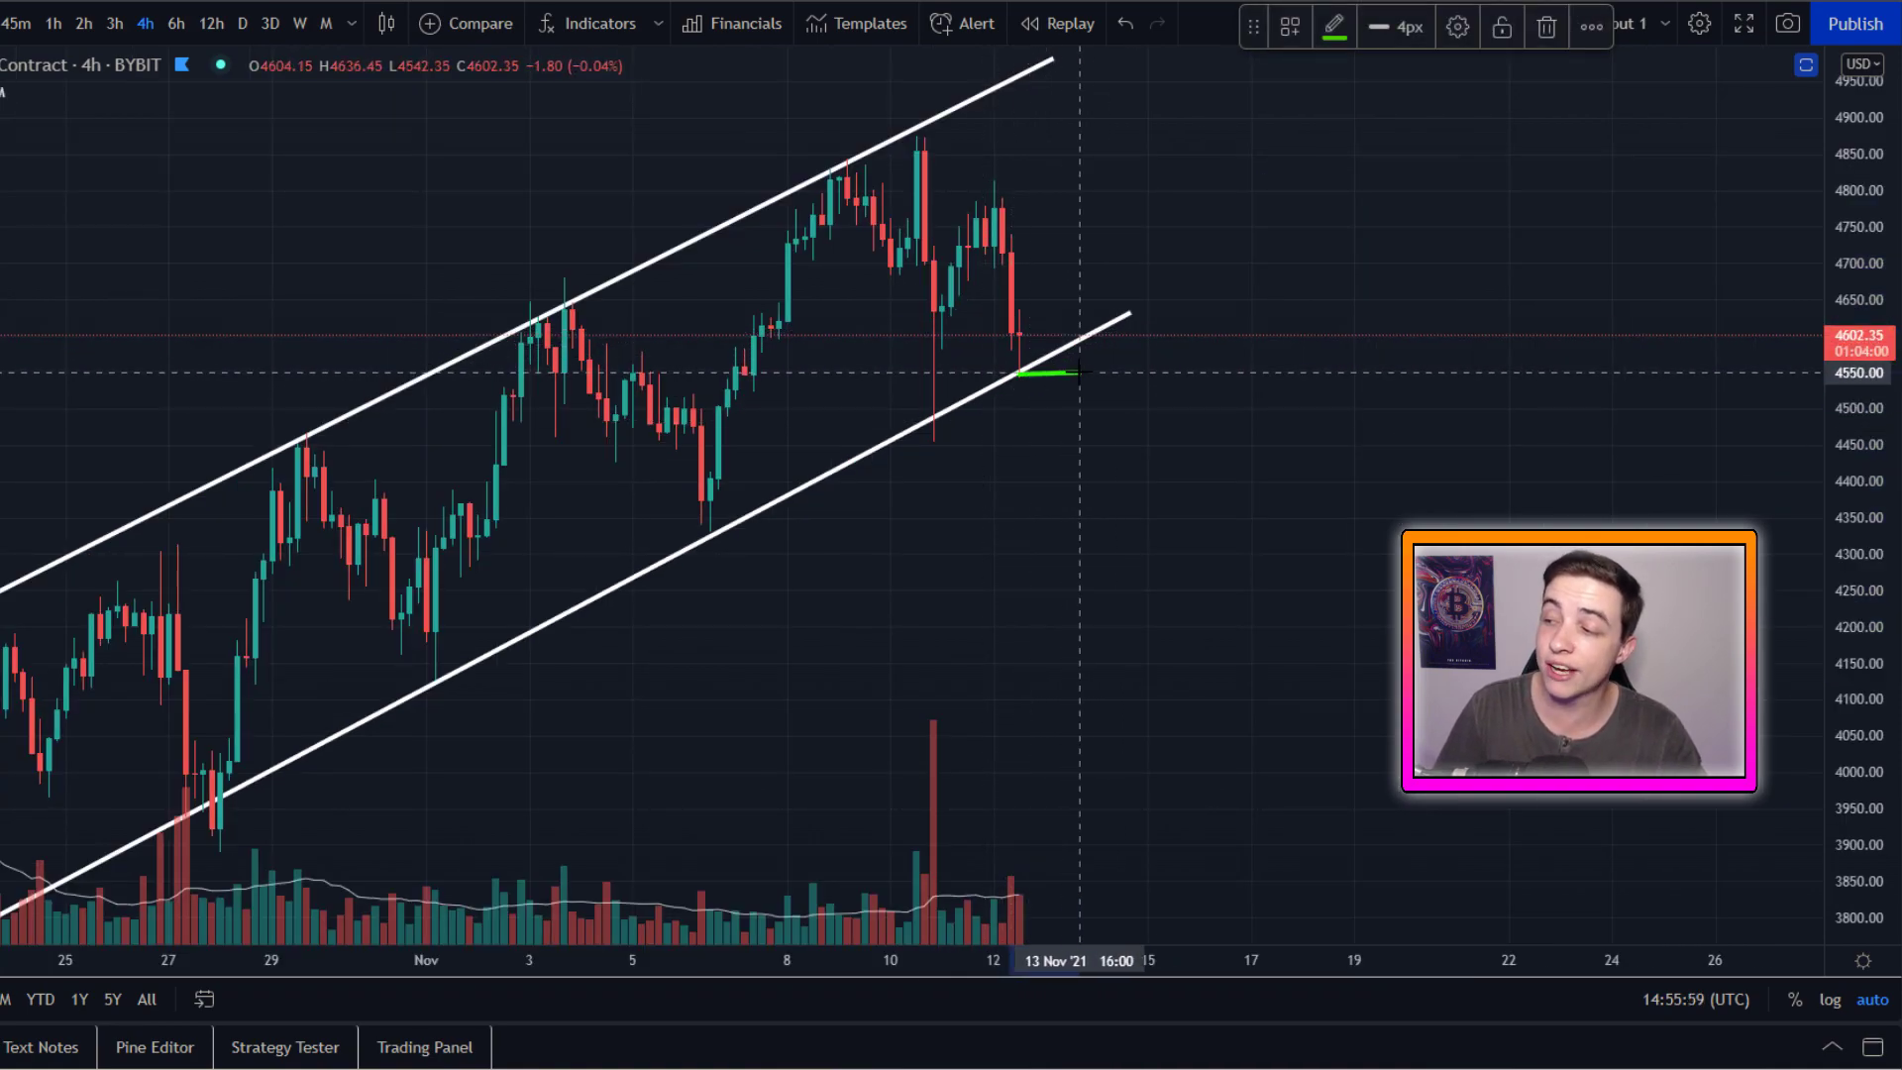
{"action": "key", "text": "Delete"}
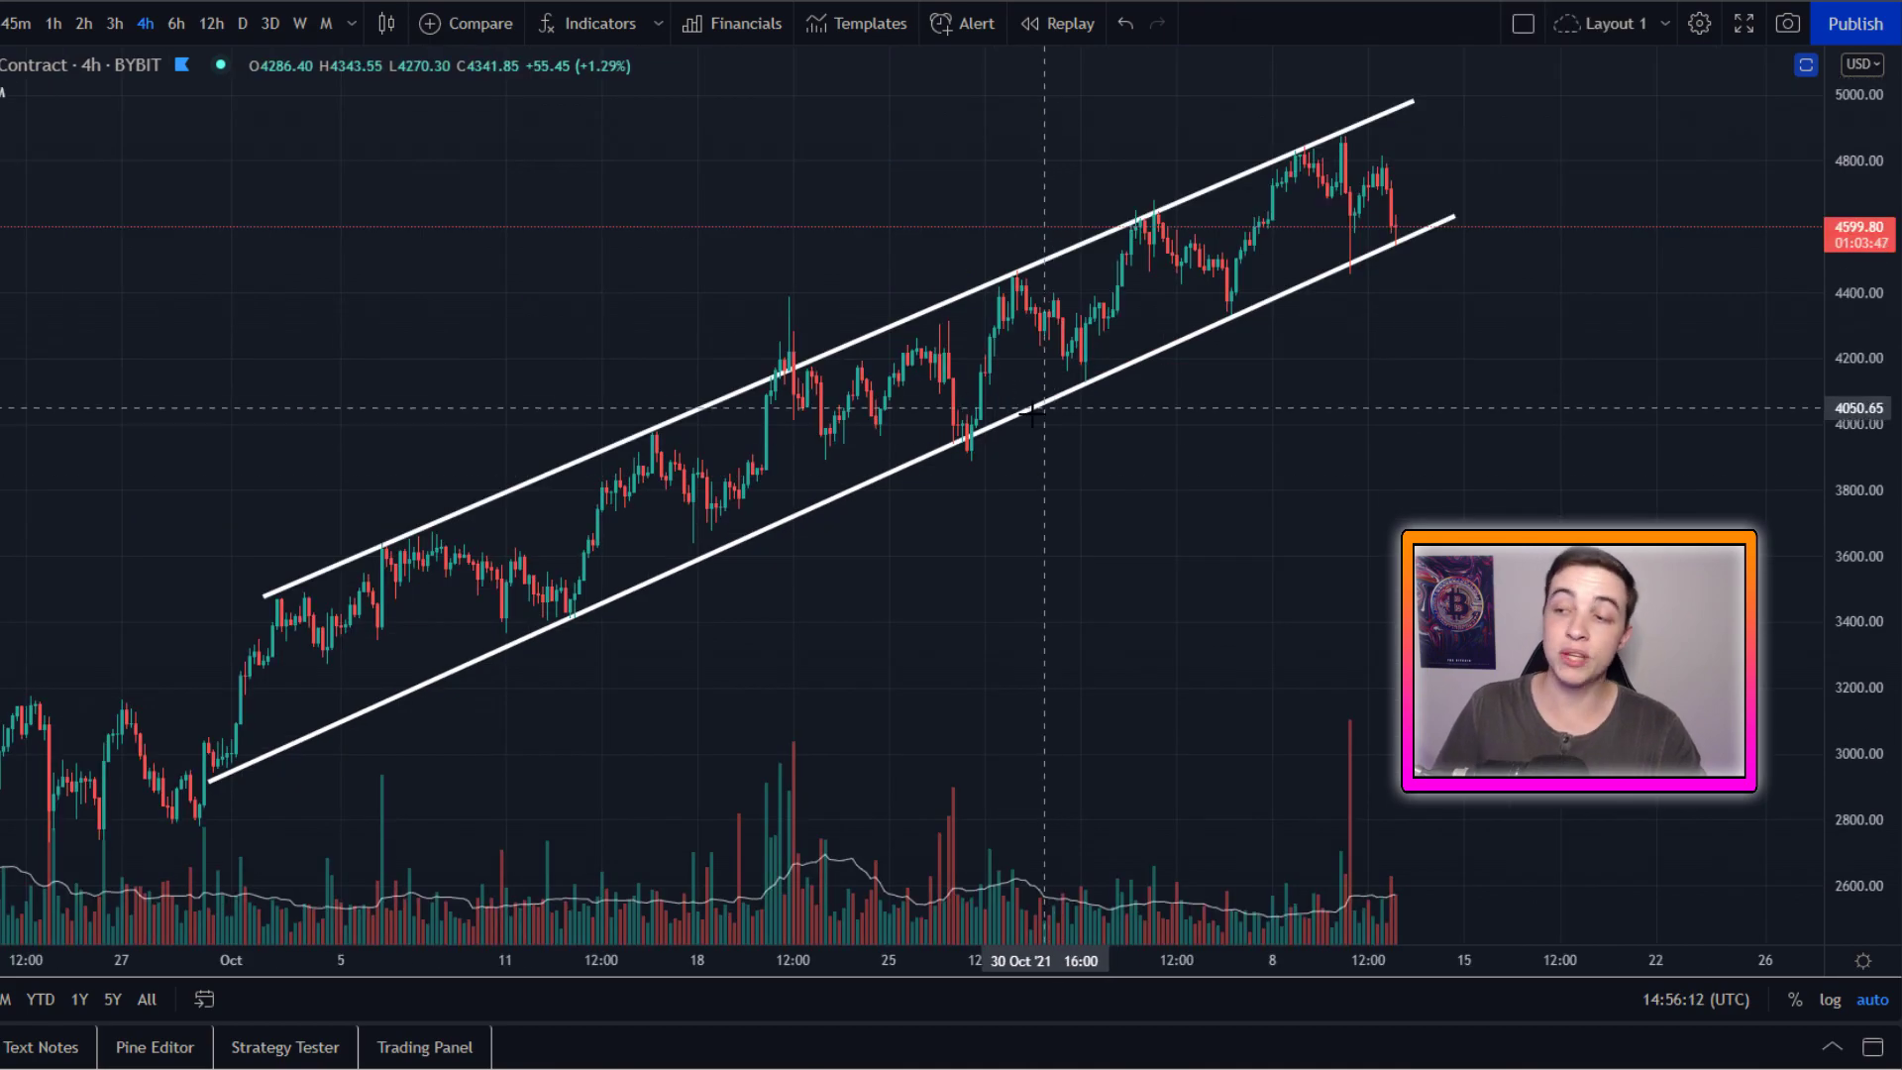
{"action": "left_click_drag", "start_coordinate": [987, 444], "coordinate": [948, 448]}
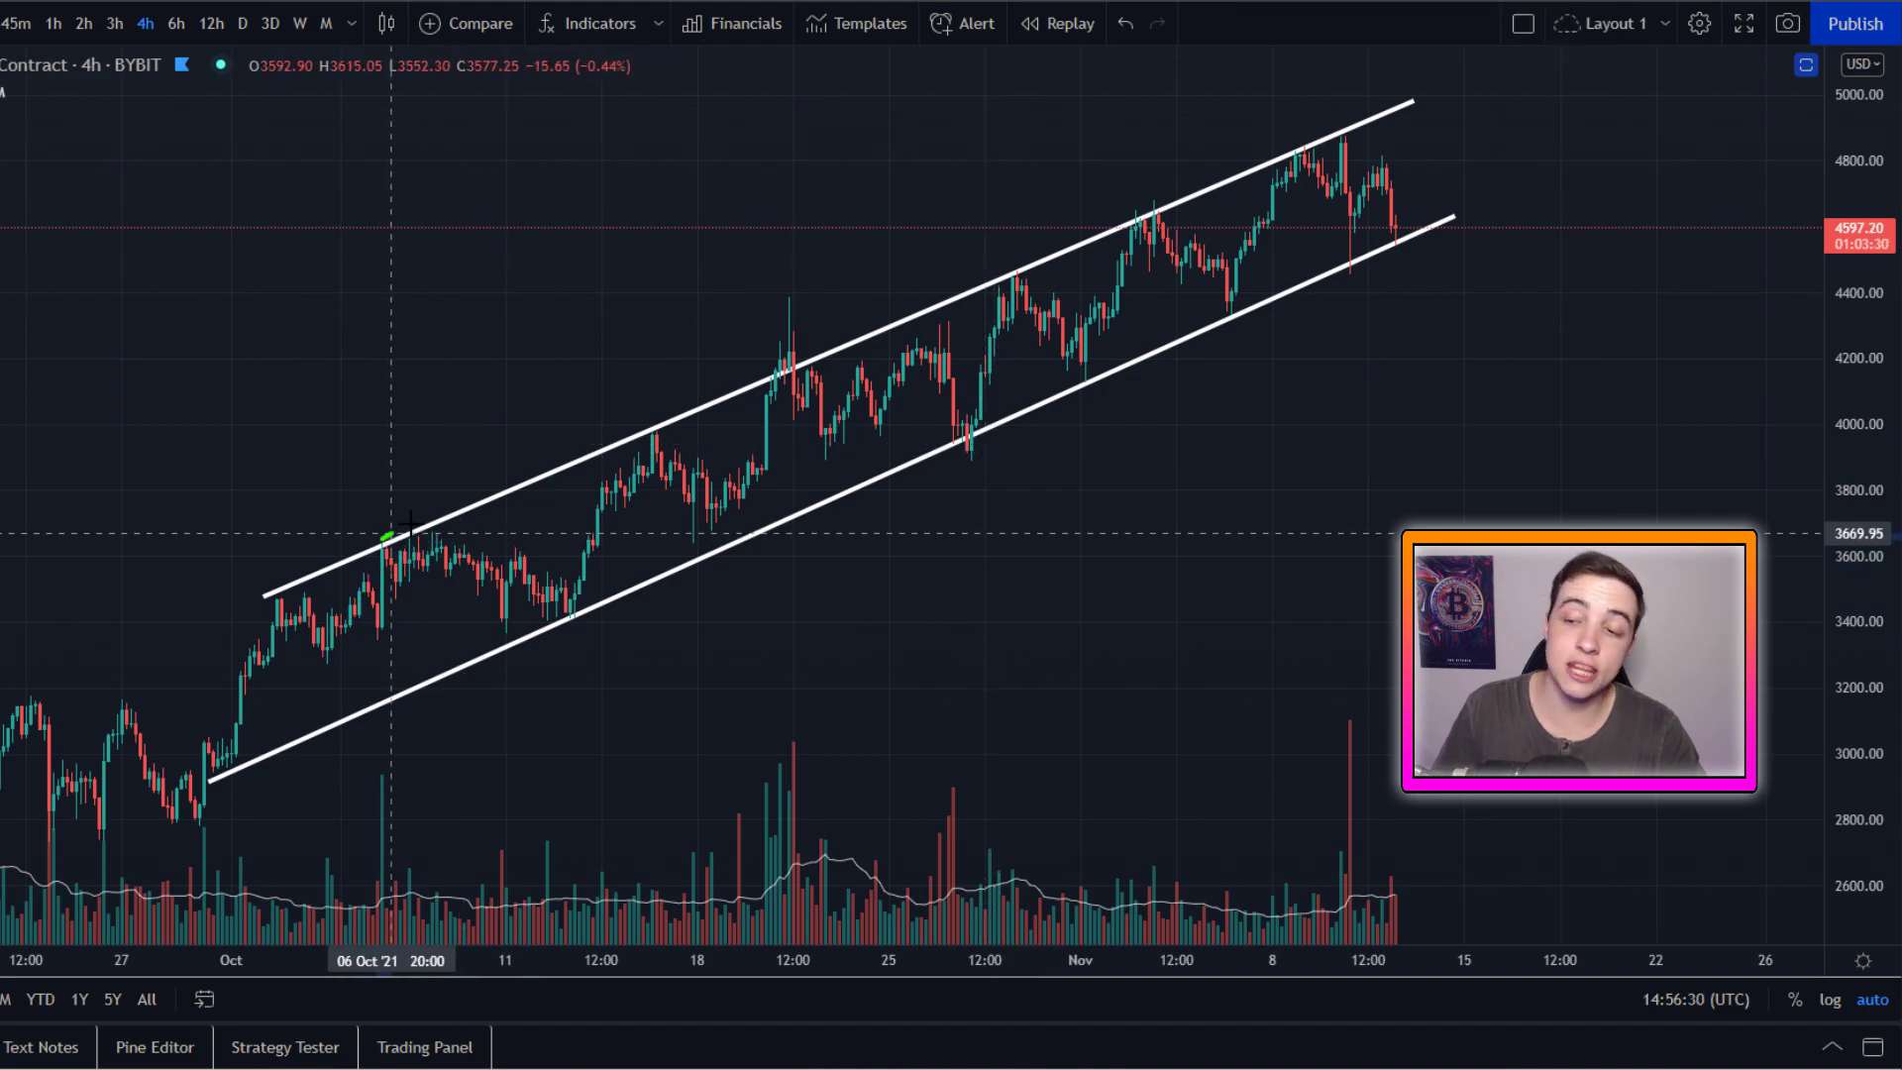
{"action": "mouse_move", "coordinate": [387, 540]}
{"action": "left_mouse_down"}
{"action": "mouse_move", "coordinate": [583, 606]}
{"action": "mouse_move", "coordinate": [682, 458]}
{"action": "mouse_move", "coordinate": [730, 516]}
{"action": "mouse_move", "coordinate": [985, 441]}
{"action": "mouse_move", "coordinate": [1055, 312]}
{"action": "mouse_move", "coordinate": [1139, 238]}
{"action": "mouse_move", "coordinate": [1249, 315]}
{"action": "left_mouse_up"}
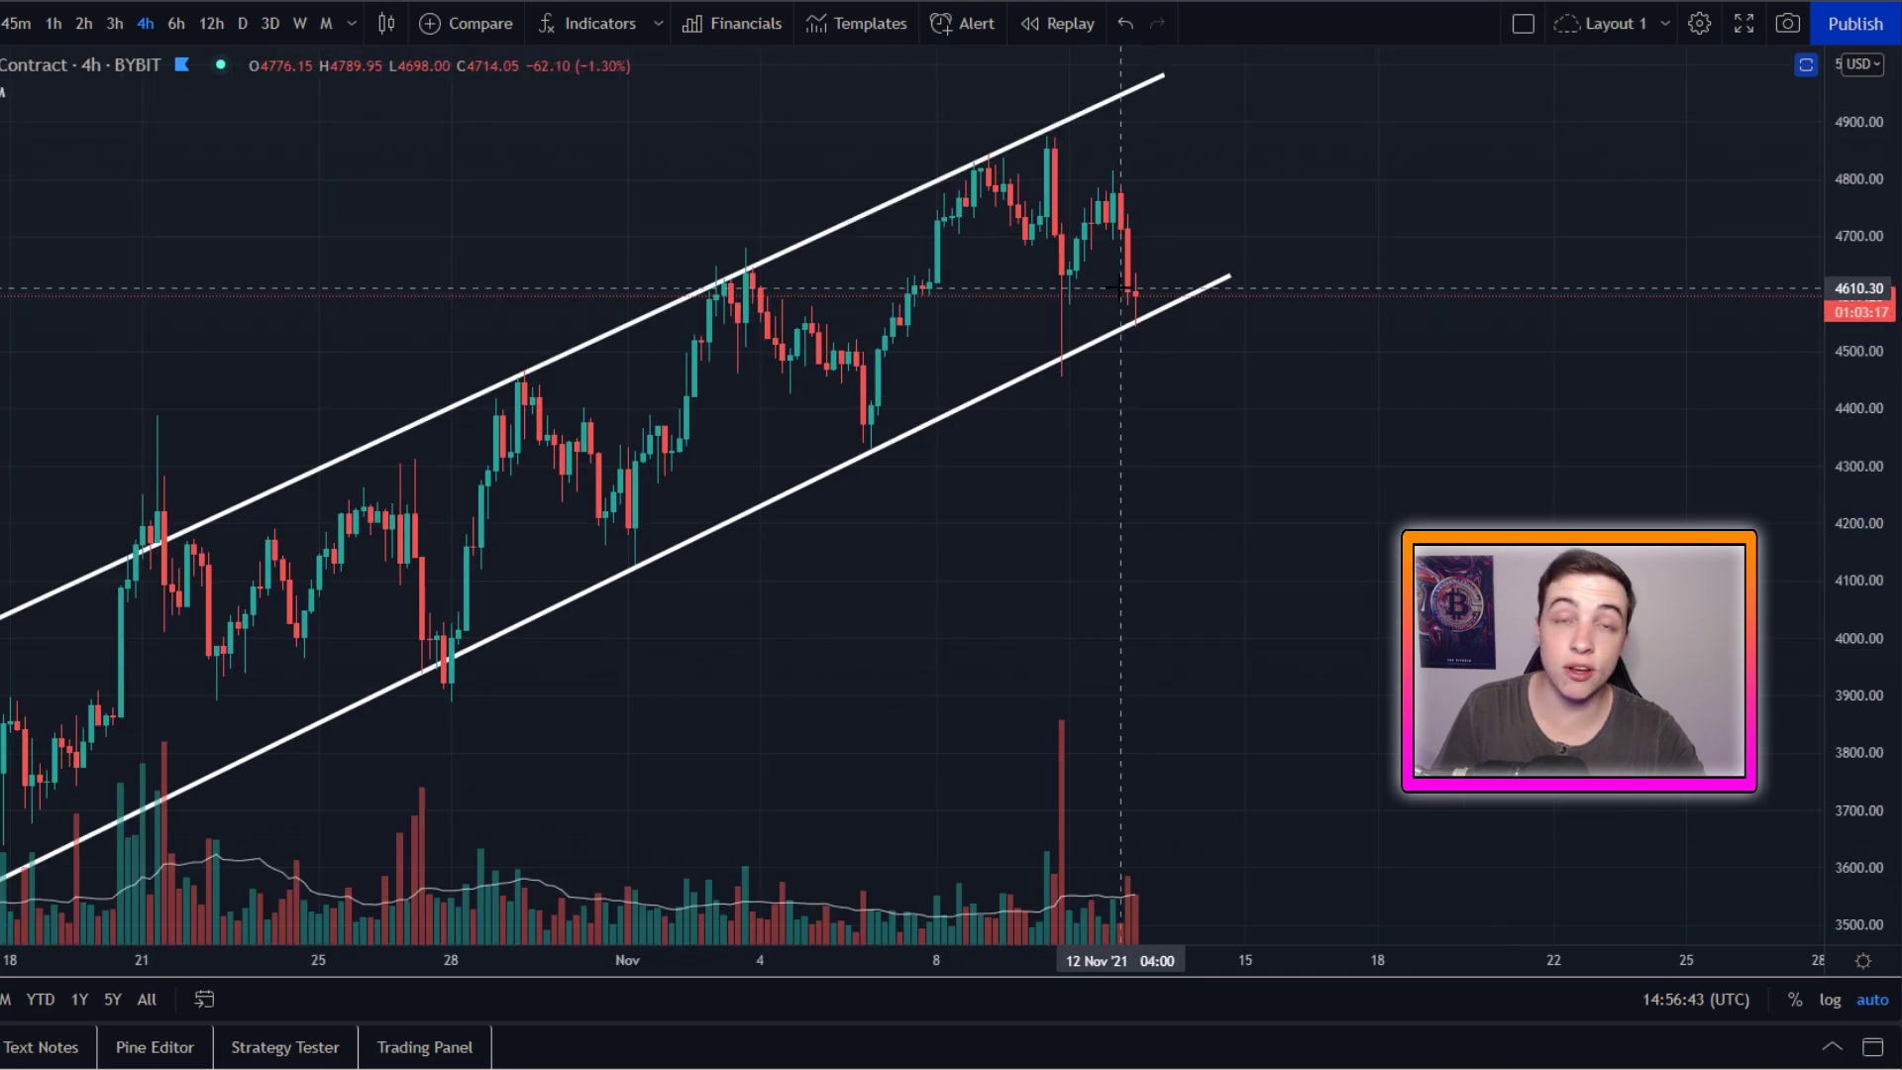
{"action": "mouse_move", "coordinate": [1120, 300]}
{"action": "left_mouse_down"}
{"action": "mouse_move", "coordinate": [1156, 288]}
{"action": "mouse_move", "coordinate": [1131, 299]}
{"action": "left_mouse_up"}
{"action": "key", "text": "ctrl+z"}
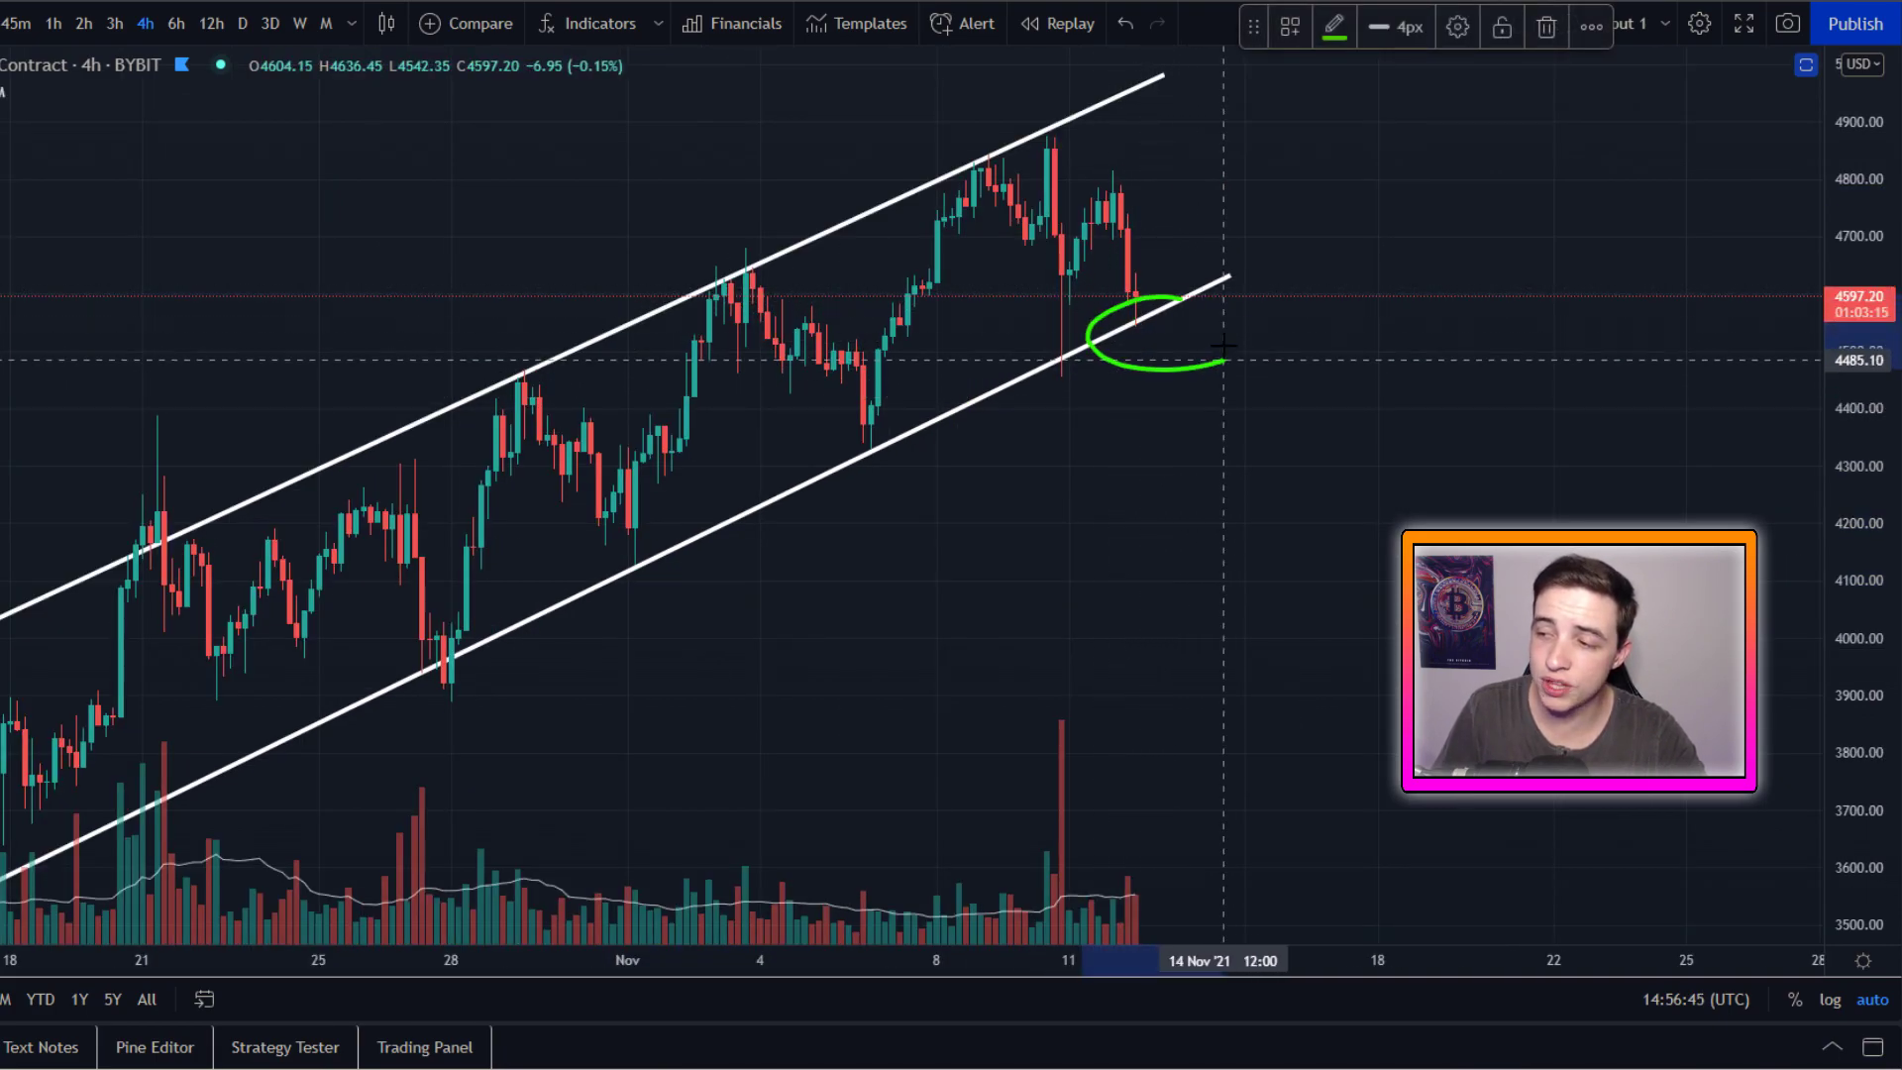
{"action": "key", "text": "ctrl+z"}
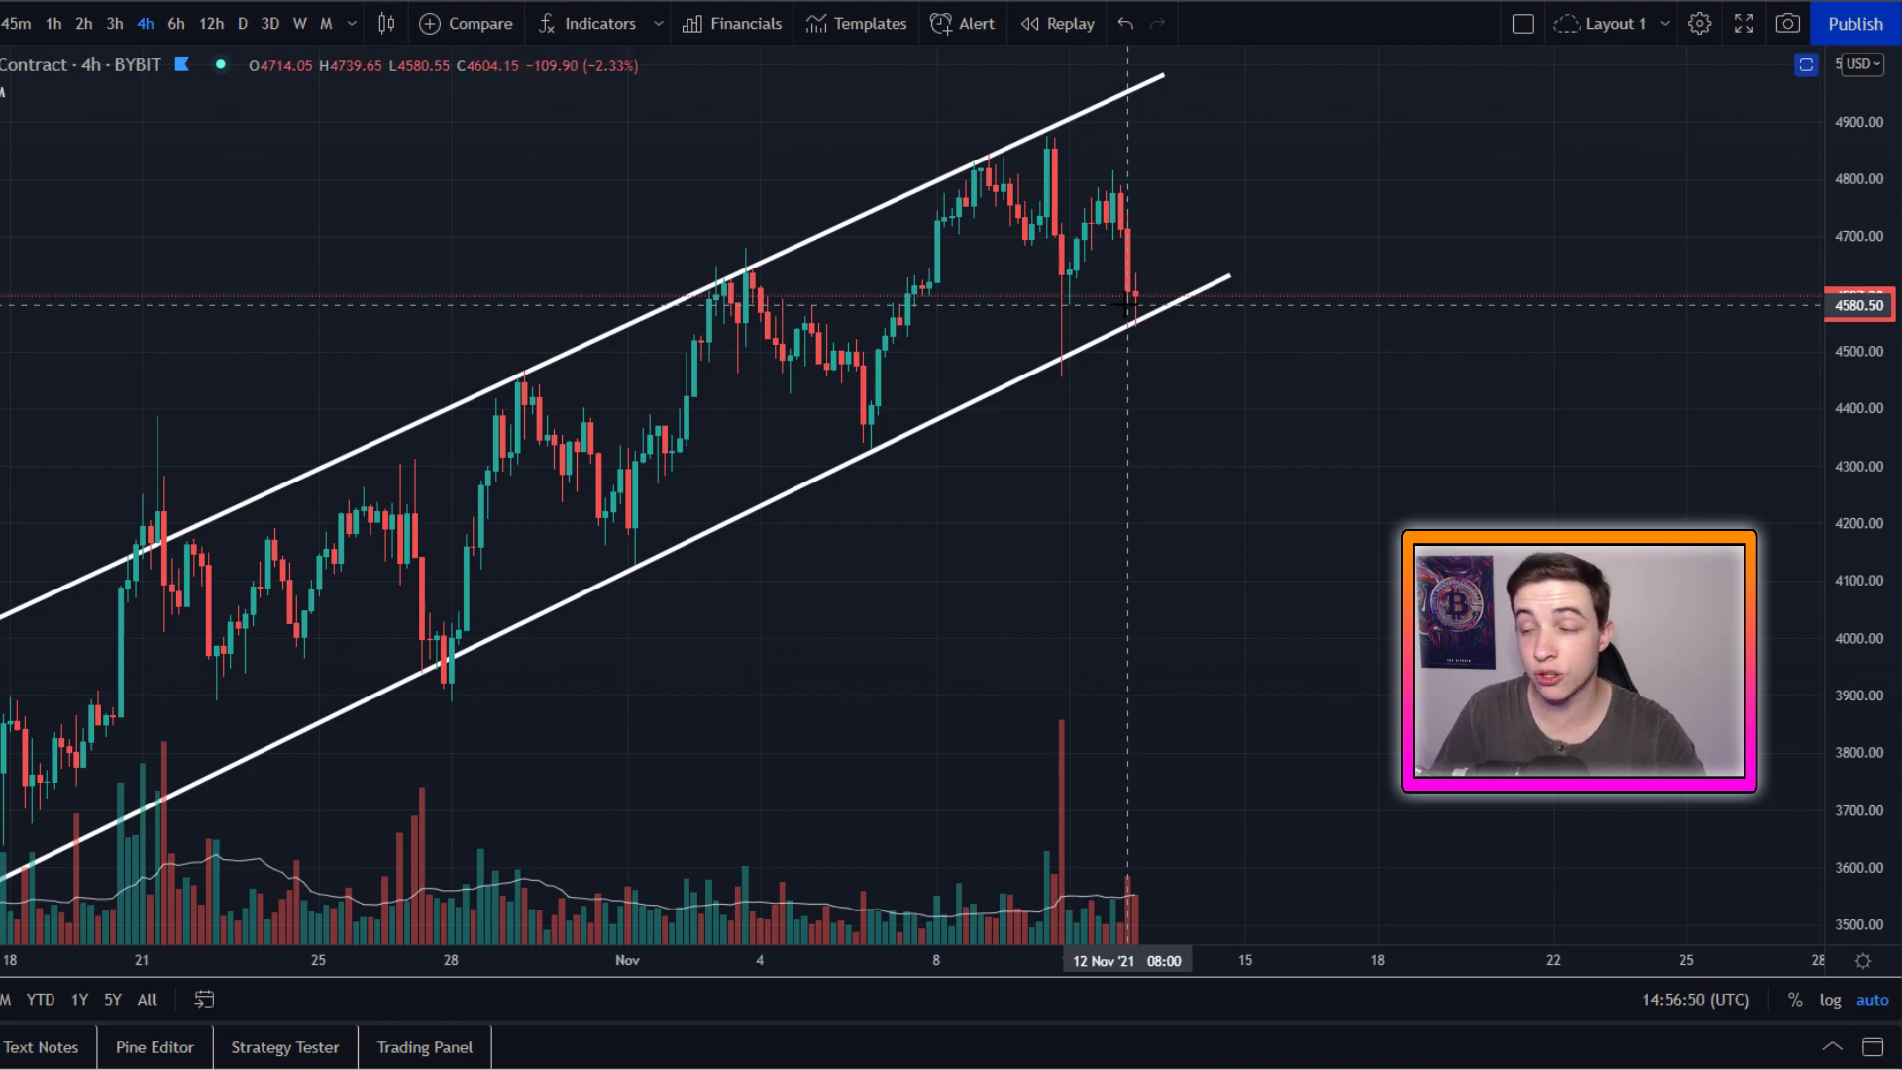
{"action": "mouse_move", "coordinate": [1125, 281]}
{"action": "left_mouse_down"}
{"action": "mouse_move", "coordinate": [1141, 339]}
{"action": "mouse_move", "coordinate": [1201, 309]}
{"action": "mouse_move", "coordinate": [1216, 357]}
{"action": "left_mouse_up"}
{"action": "key", "text": "ctrl+z"}
{"action": "mouse_move", "coordinate": [1038, 188]}
{"action": "left_mouse_down"}
{"action": "mouse_move", "coordinate": [1138, 264]}
{"action": "mouse_move", "coordinate": [1241, 423]}
{"action": "left_mouse_up"}
{"action": "key", "text": "ctrl+z"}
{"action": "scroll", "coordinate": [1263, 429], "scroll_direction": "down", "scroll_amount": 2}
{"action": "mouse_move", "coordinate": [1355, 236]}
{"action": "left_mouse_down"}
{"action": "mouse_move", "coordinate": [1176, 151]}
{"action": "mouse_move", "coordinate": [730, 425]}
{"action": "mouse_move", "coordinate": [1337, 213]}
{"action": "left_mouse_up"}
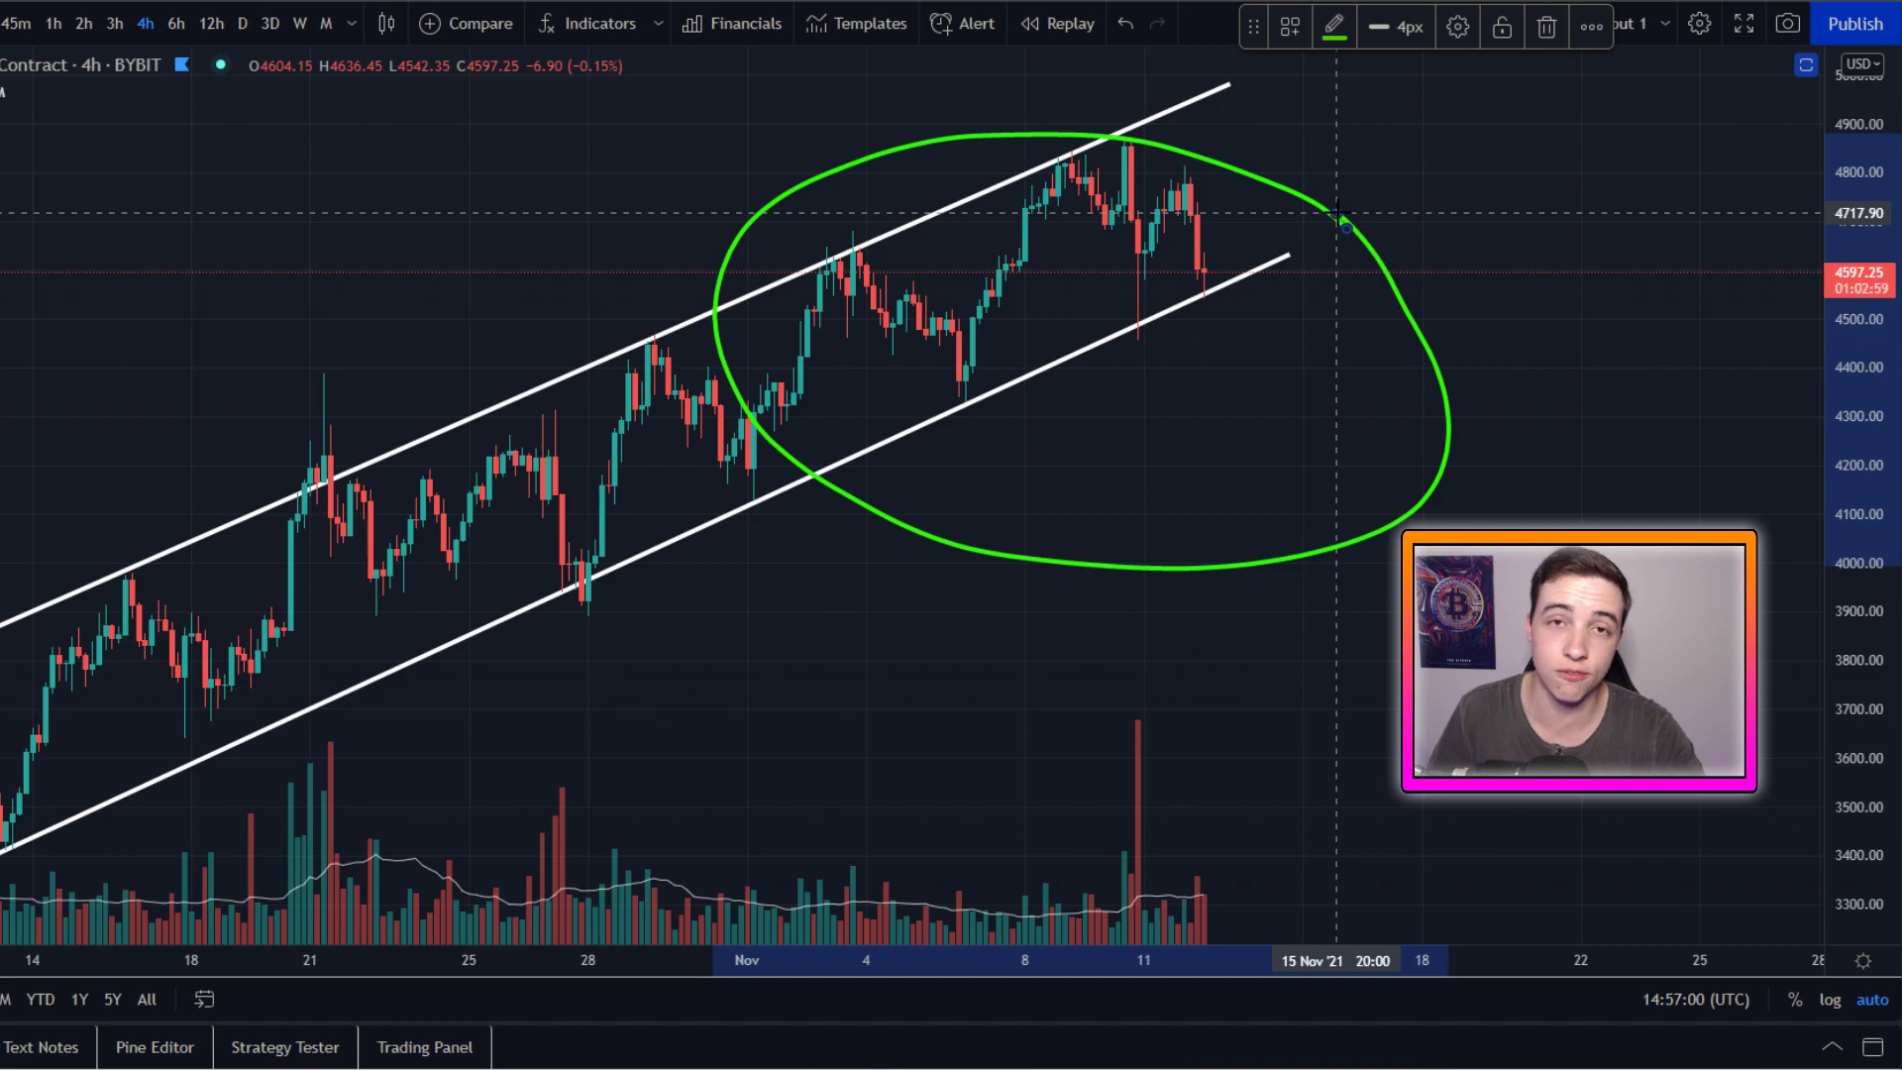
{"action": "key", "text": "ctrl+z"}
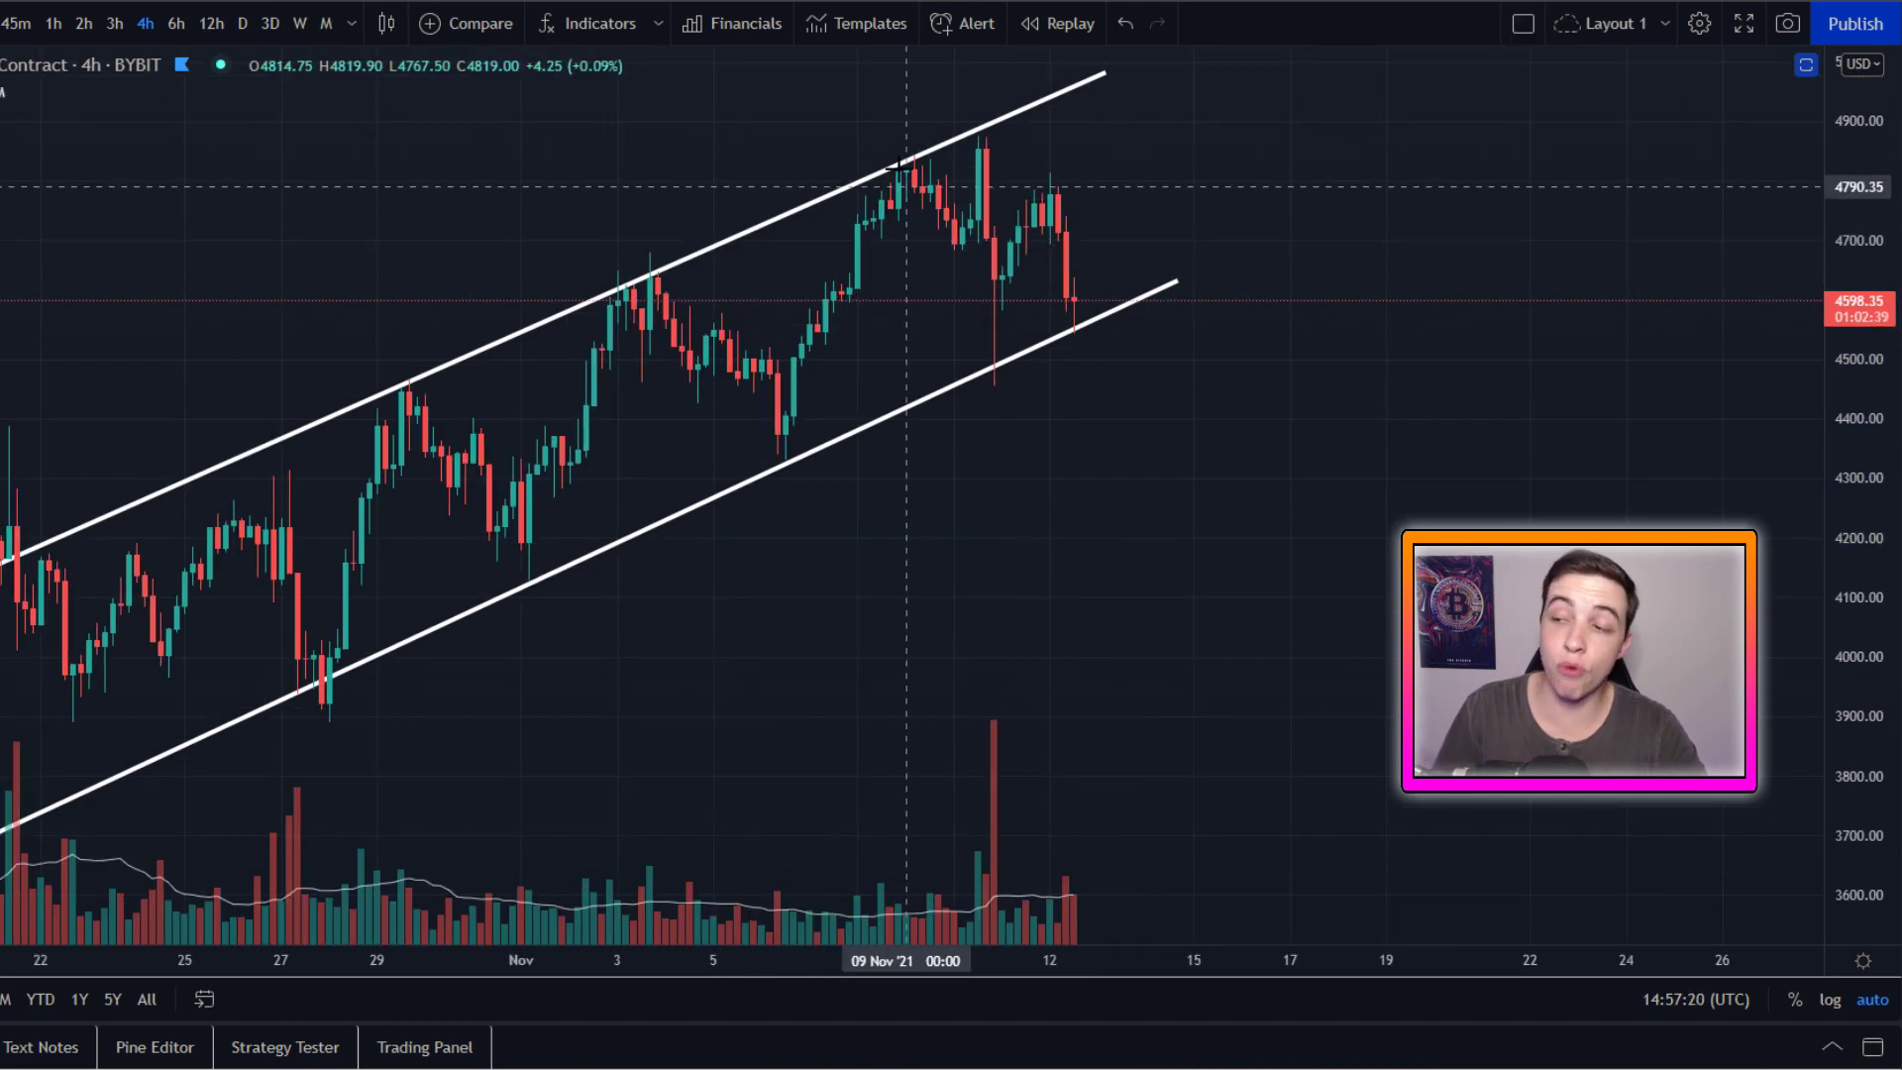
{"action": "mouse_move", "coordinate": [900, 166]}
{"action": "left_mouse_down"}
{"action": "mouse_move", "coordinate": [966, 342]}
{"action": "mouse_move", "coordinate": [1056, 297]}
{"action": "mouse_move", "coordinate": [1105, 365]}
{"action": "mouse_move", "coordinate": [1048, 310]}
{"action": "mouse_move", "coordinate": [1135, 331]}
{"action": "mouse_move", "coordinate": [1125, 310]}
{"action": "left_mouse_up"}
{"action": "key", "text": "ctrl+z"}
{"action": "key", "text": "ctrl+z"}
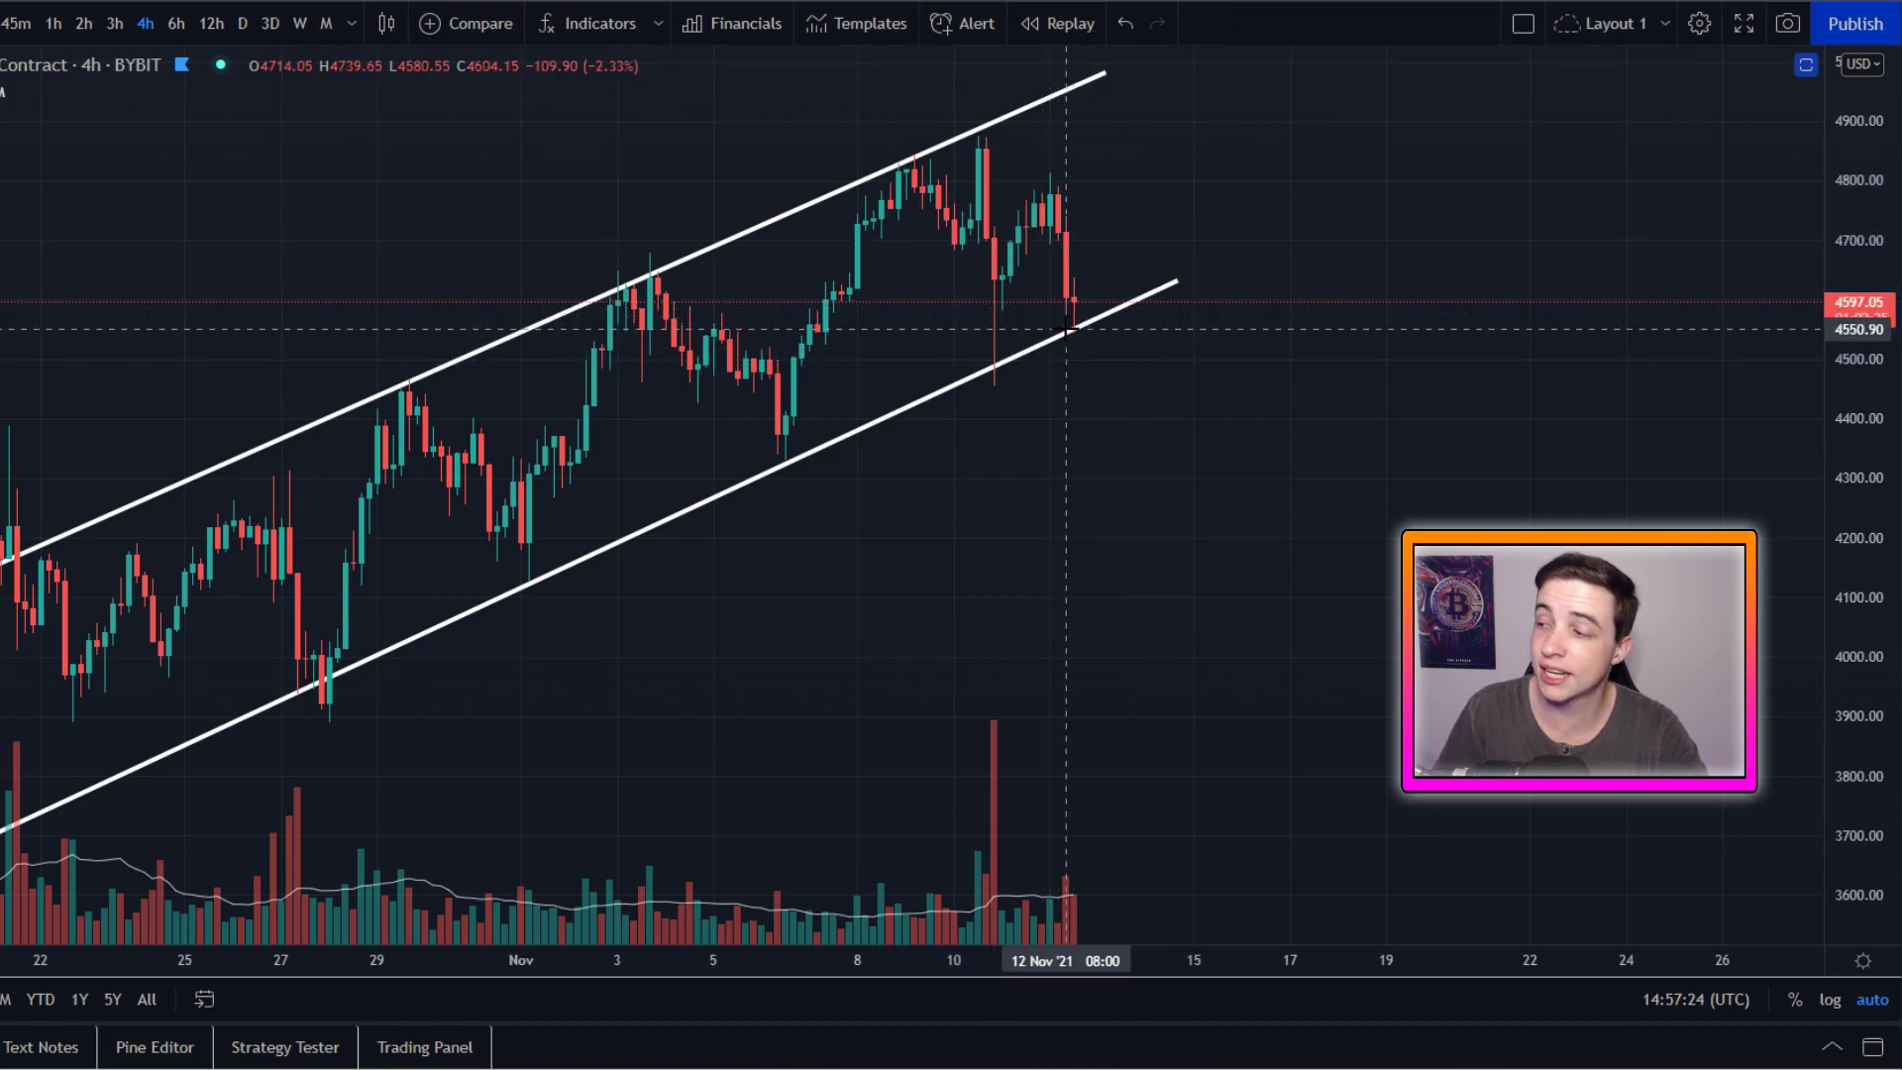
{"action": "mouse_move", "coordinate": [1073, 277]}
{"action": "left_mouse_down"}
{"action": "mouse_move", "coordinate": [1122, 398]}
{"action": "mouse_move", "coordinate": [1230, 443]}
{"action": "left_mouse_up"}
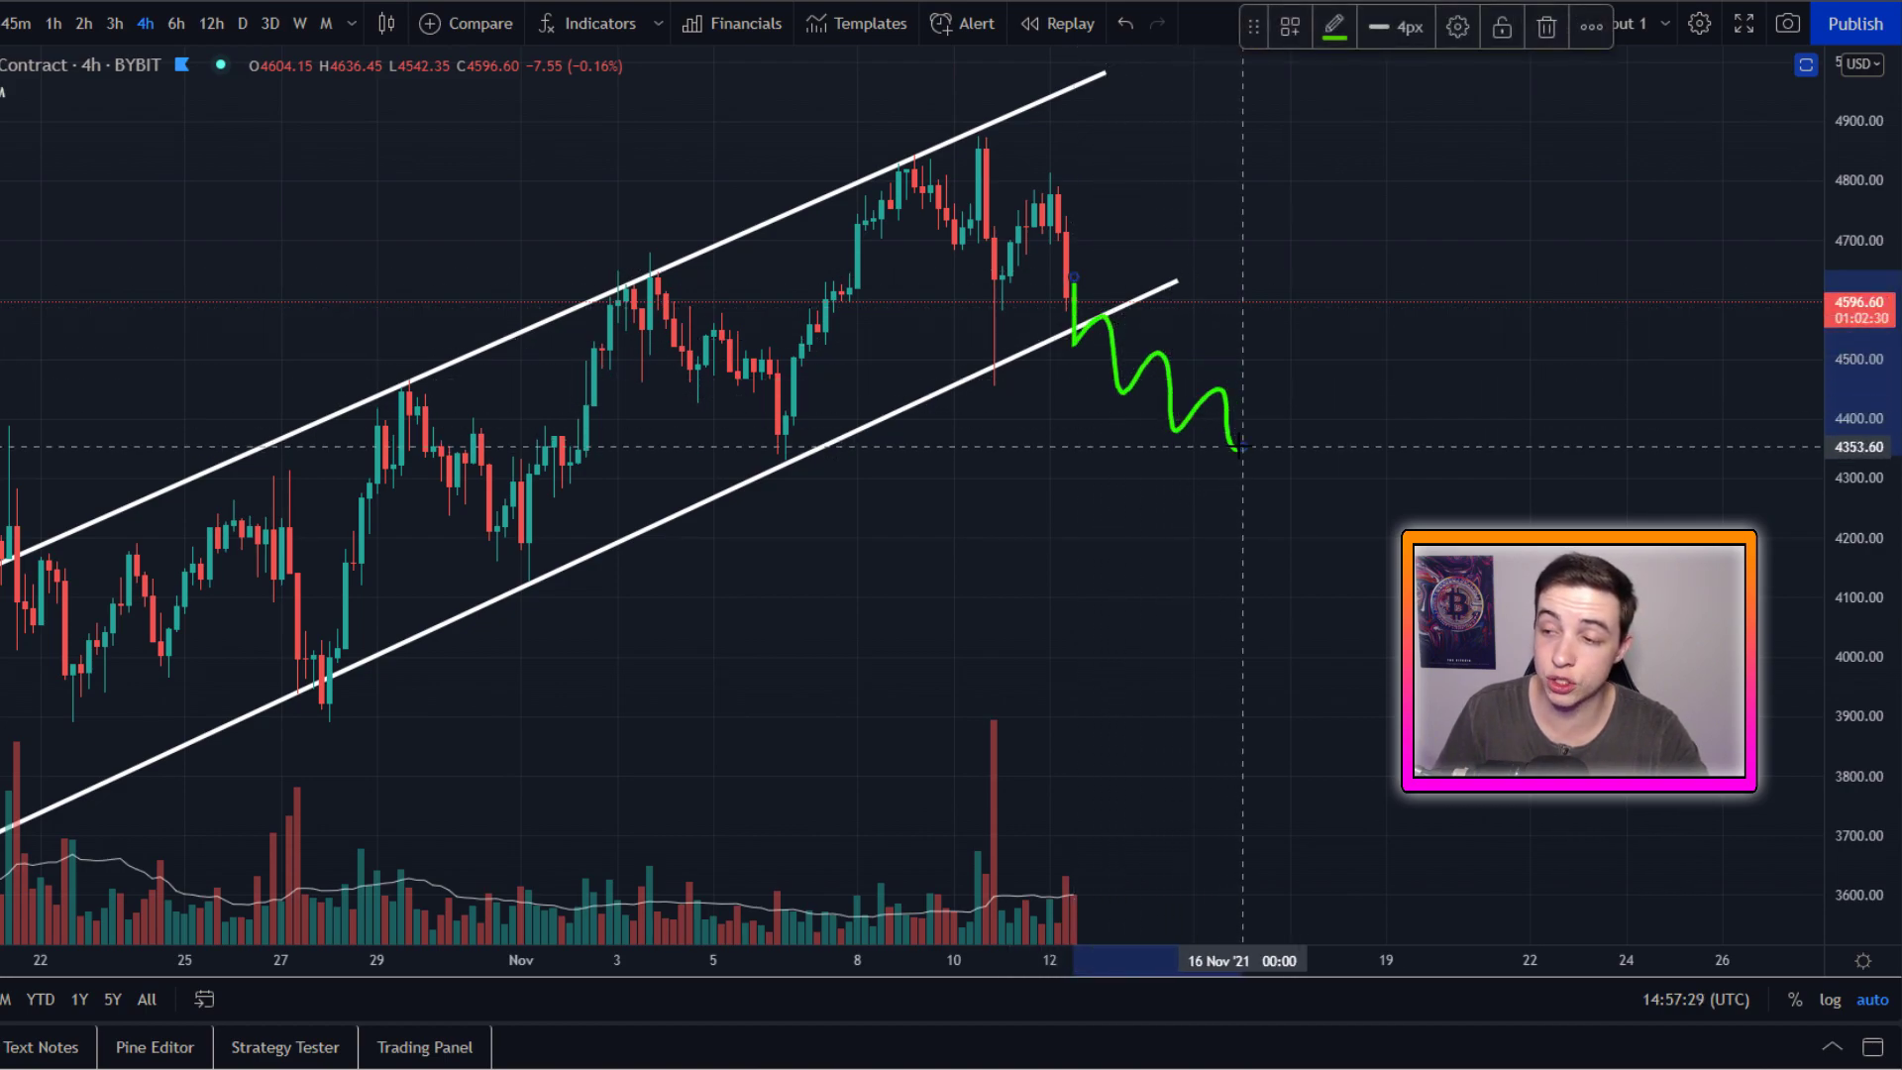
{"action": "key", "text": "ctrl+z"}
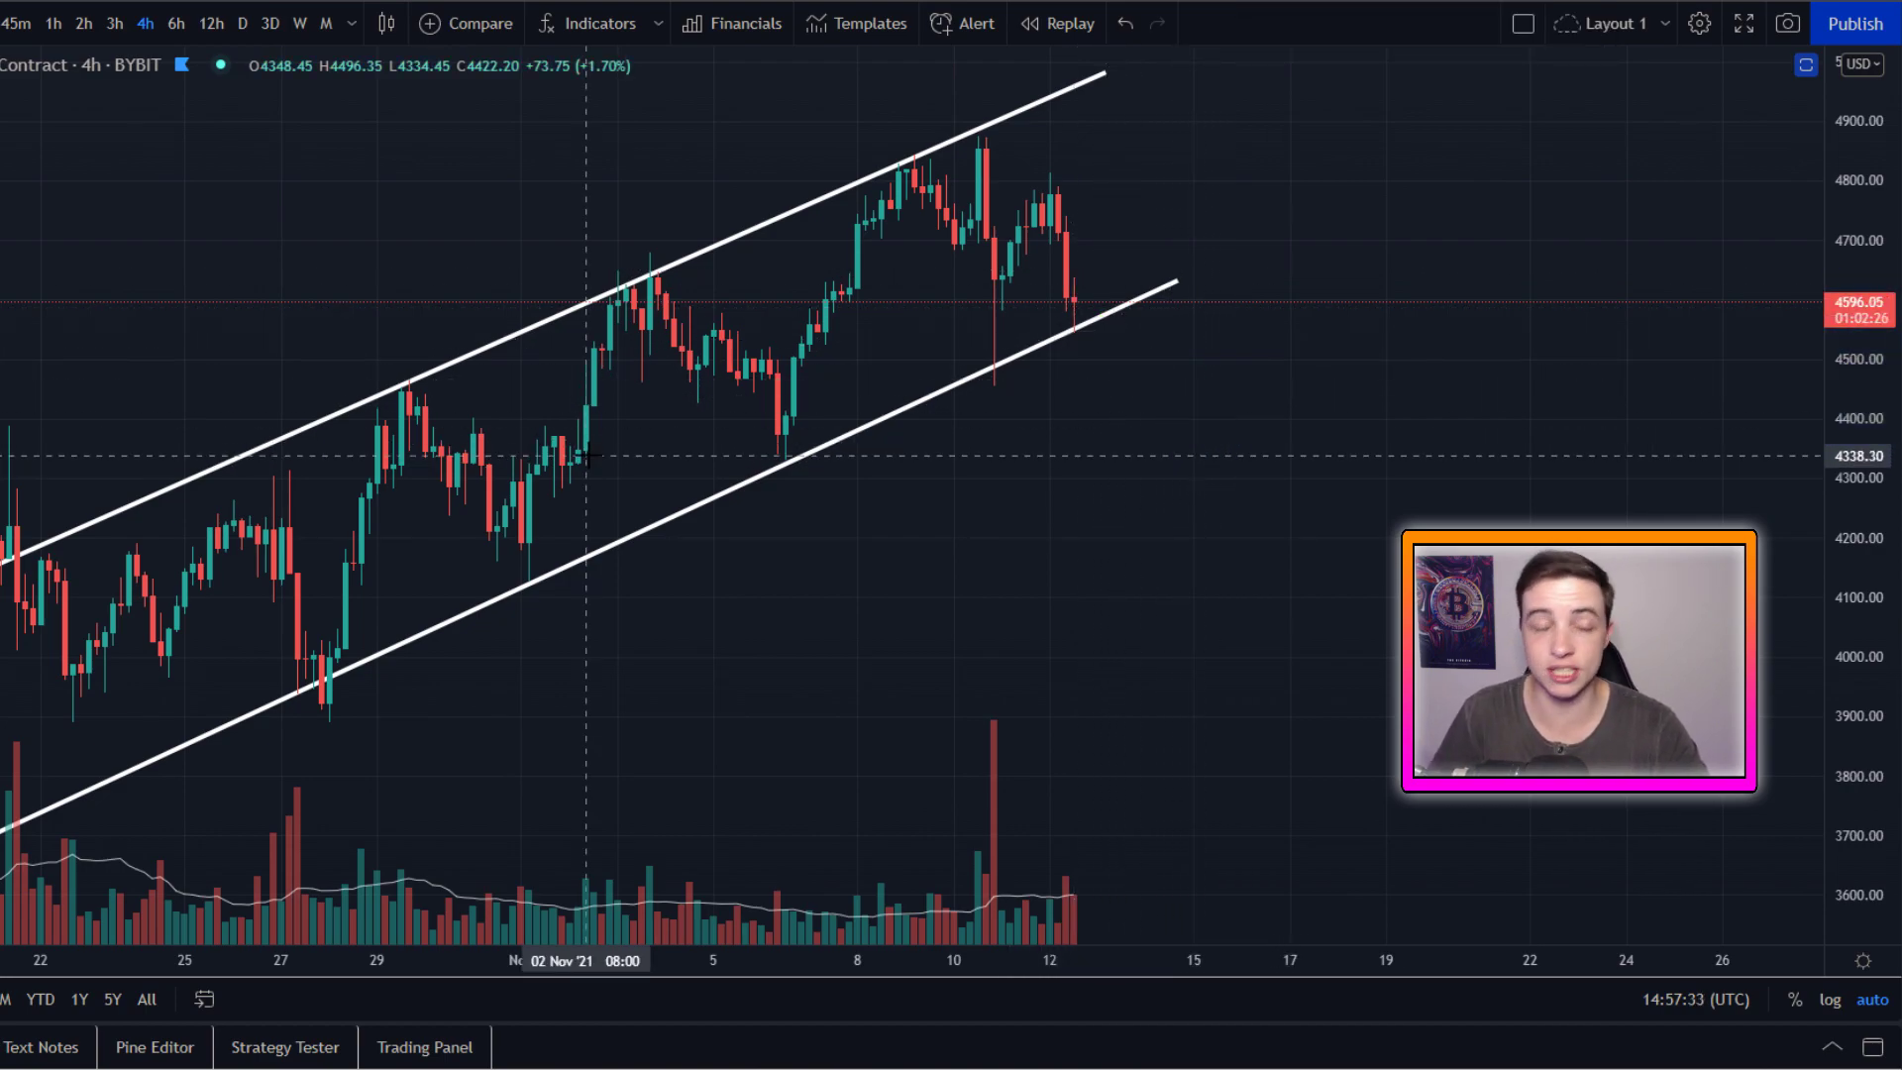
{"action": "left_click_drag", "start_coordinate": [1062, 315], "coordinate": [1152, 398]}
{"action": "key", "text": "ctrl+z"}
{"action": "left_click_drag", "start_coordinate": [743, 448], "coordinate": [827, 448]}
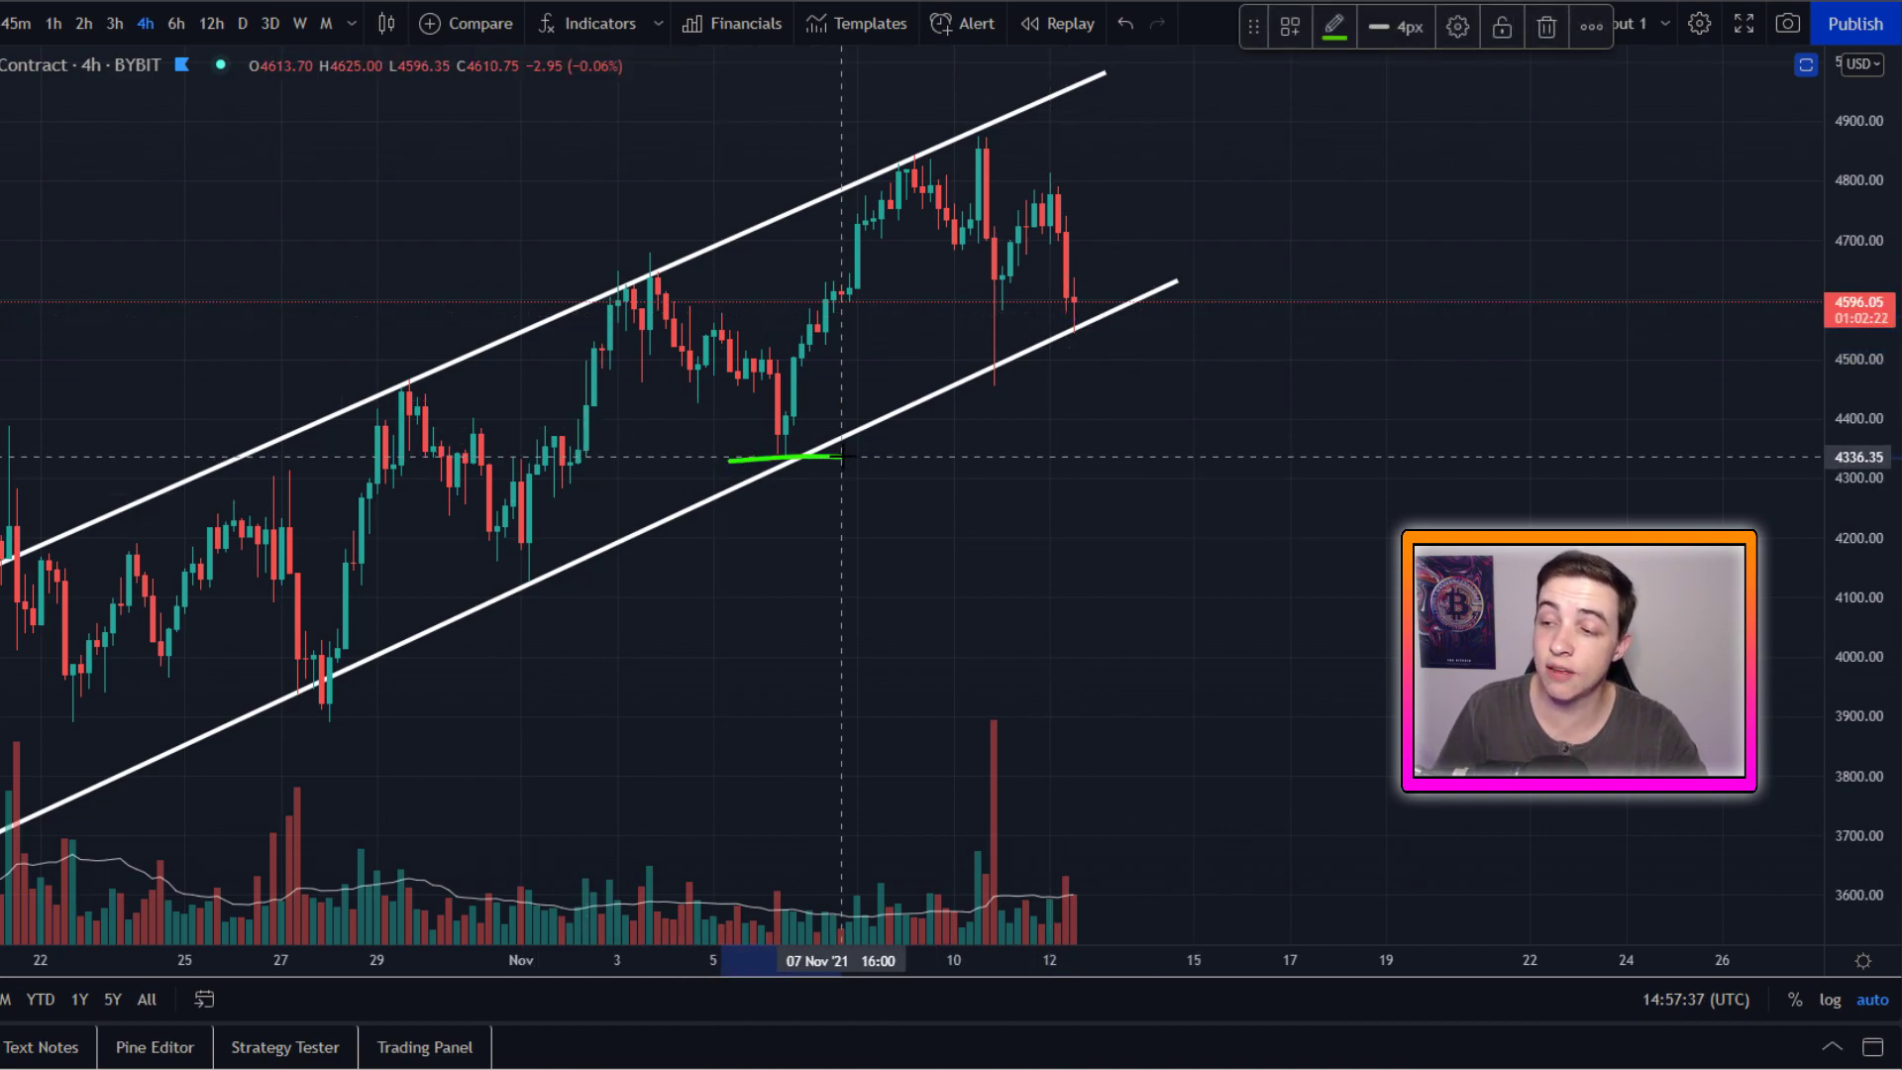
{"action": "key", "text": "ctrl+z"}
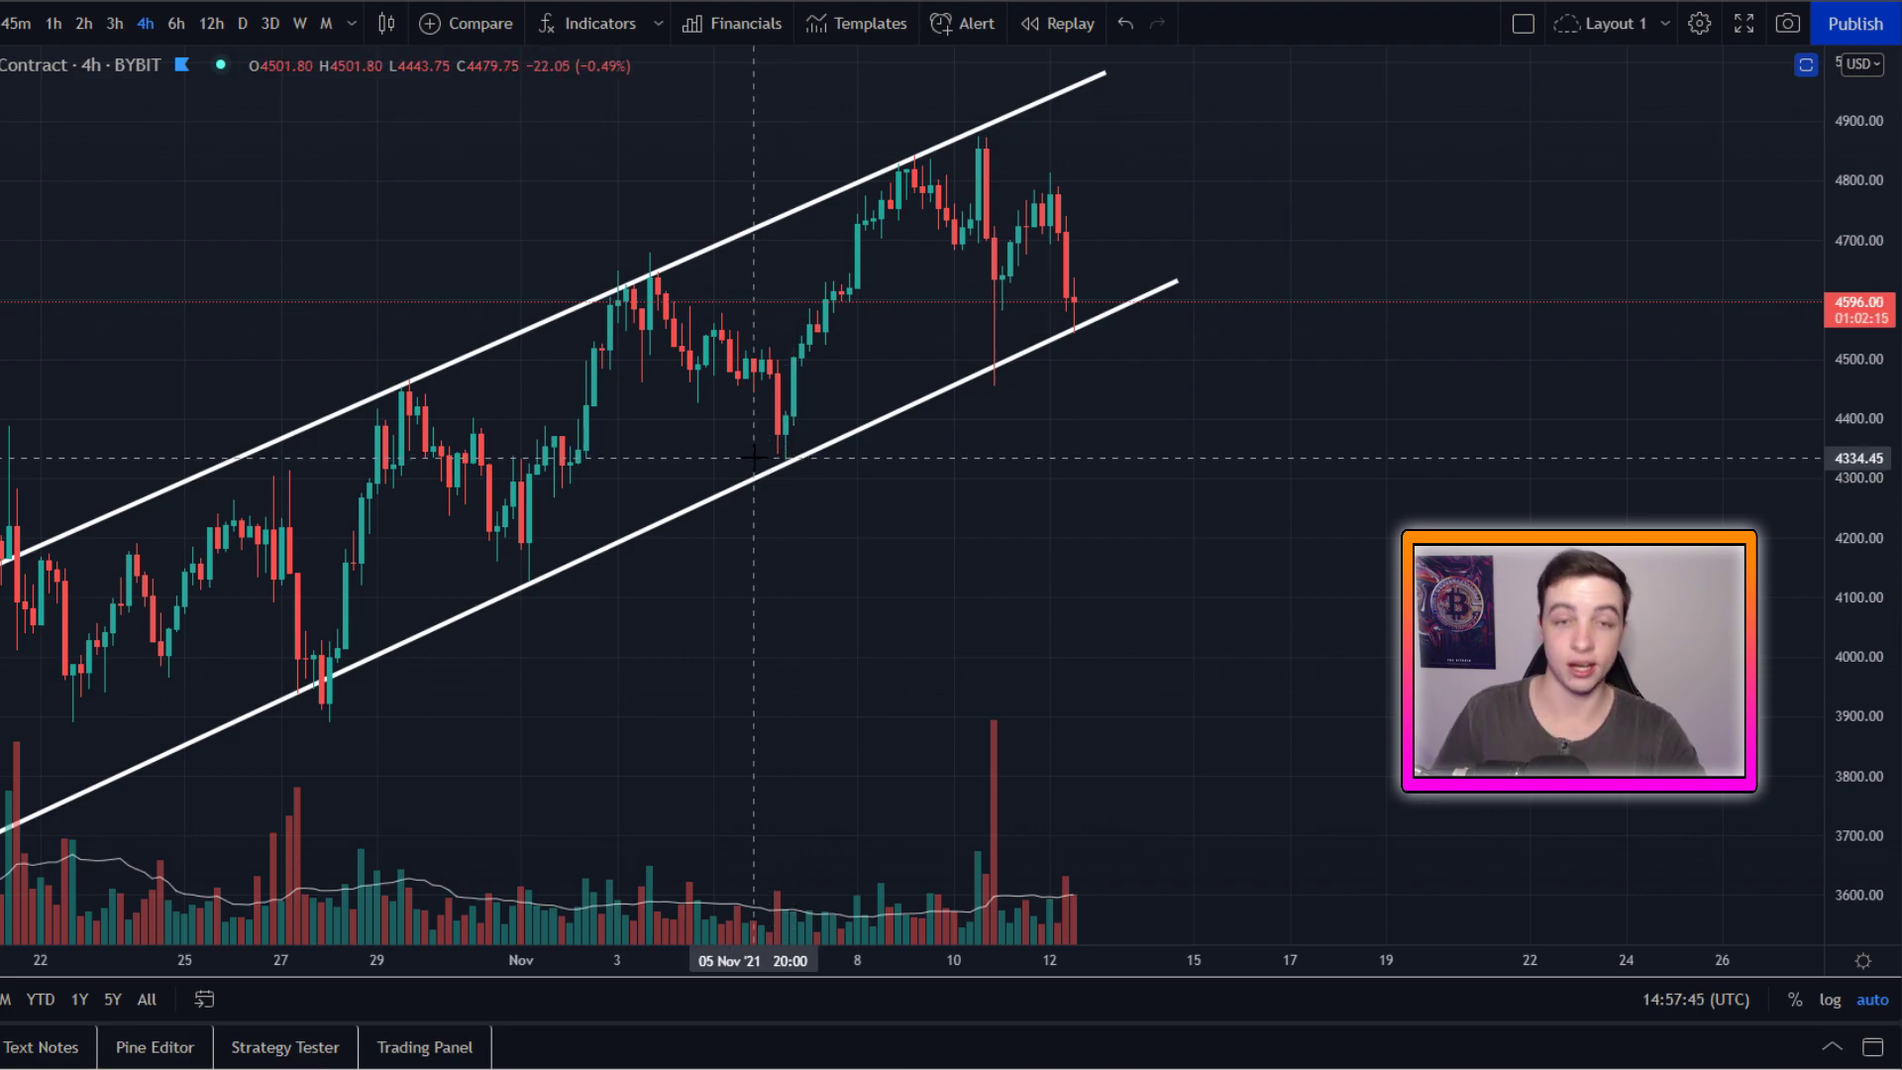
{"action": "mouse_move", "coordinate": [733, 452]}
{"action": "left_mouse_down"}
{"action": "mouse_move", "coordinate": [803, 449]}
{"action": "mouse_move", "coordinate": [705, 452]}
{"action": "mouse_move", "coordinate": [721, 454]}
{"action": "left_mouse_up"}
{"action": "key", "text": "ctrl+z"}
{"action": "mouse_move", "coordinate": [690, 349]}
{"action": "left_mouse_down"}
{"action": "mouse_move", "coordinate": [776, 451]}
{"action": "mouse_move", "coordinate": [864, 288]}
{"action": "left_mouse_up"}
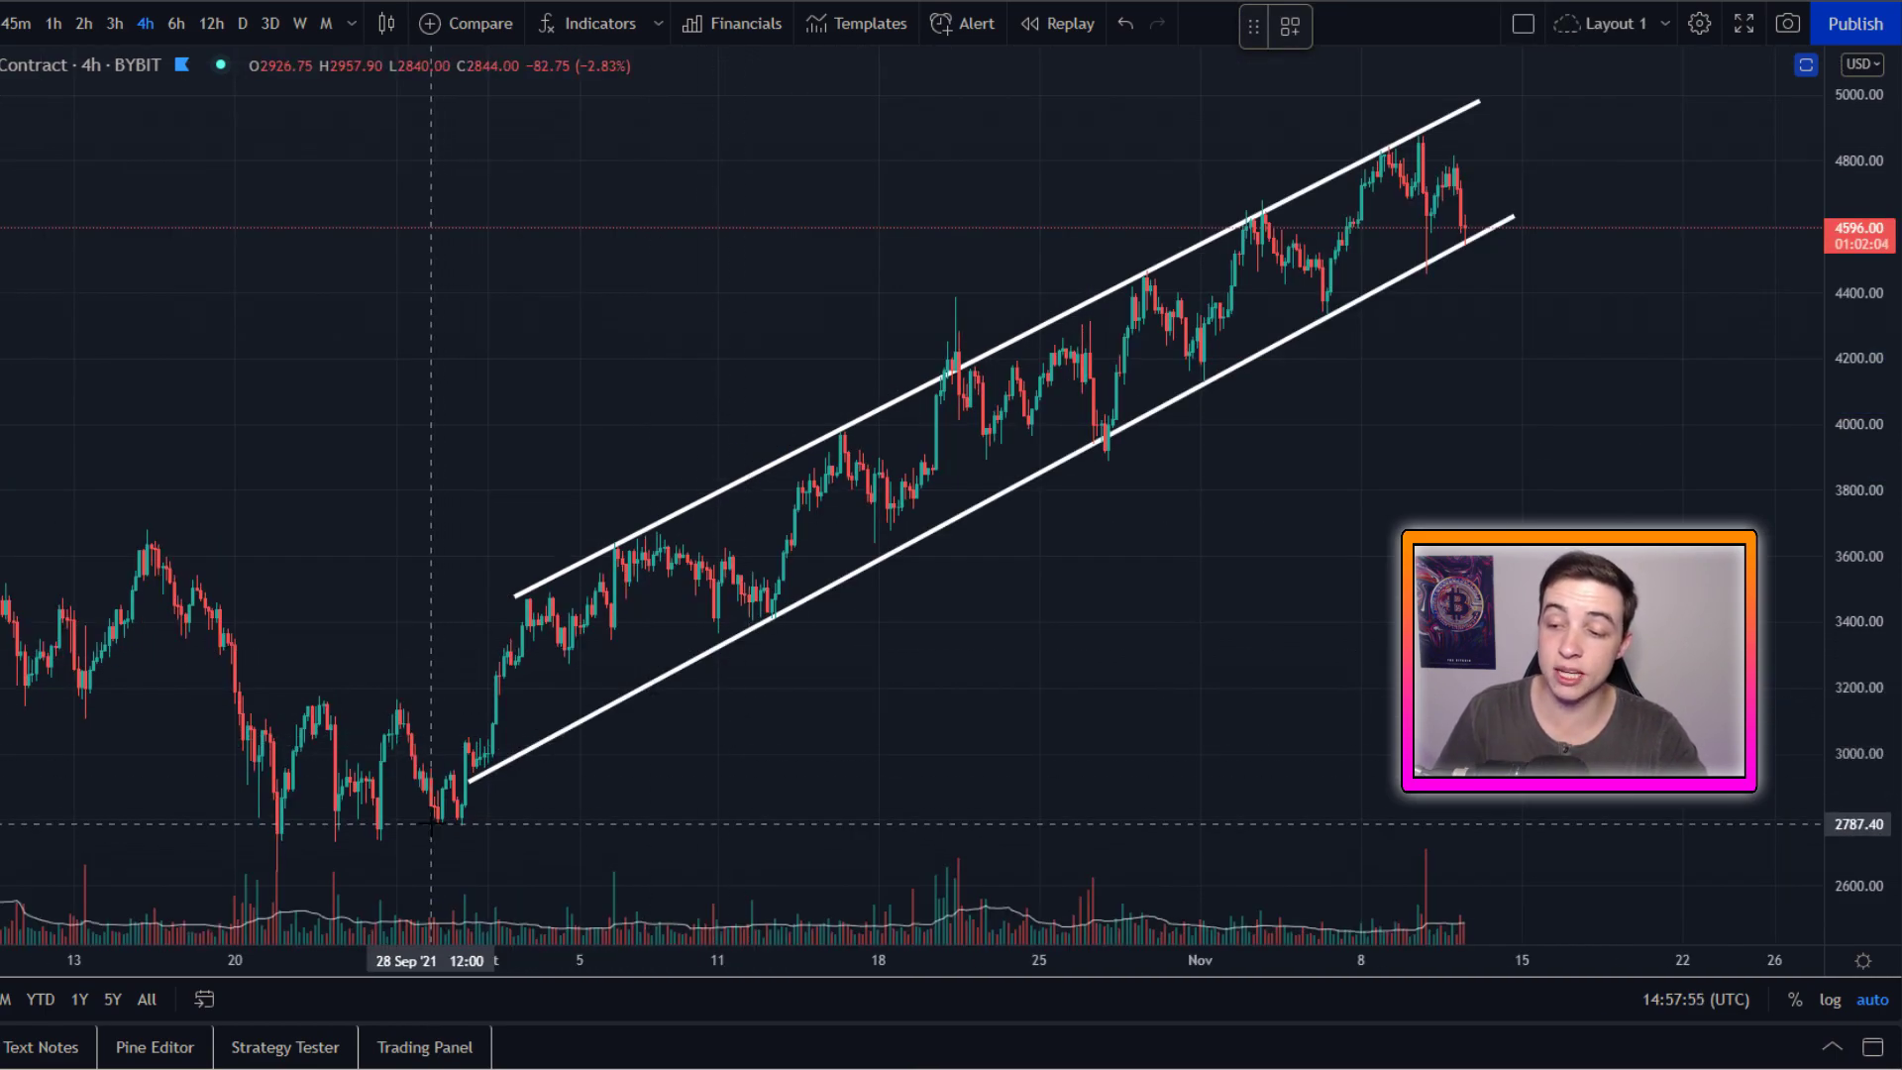
{"action": "left_click", "coordinate": [431, 824]}
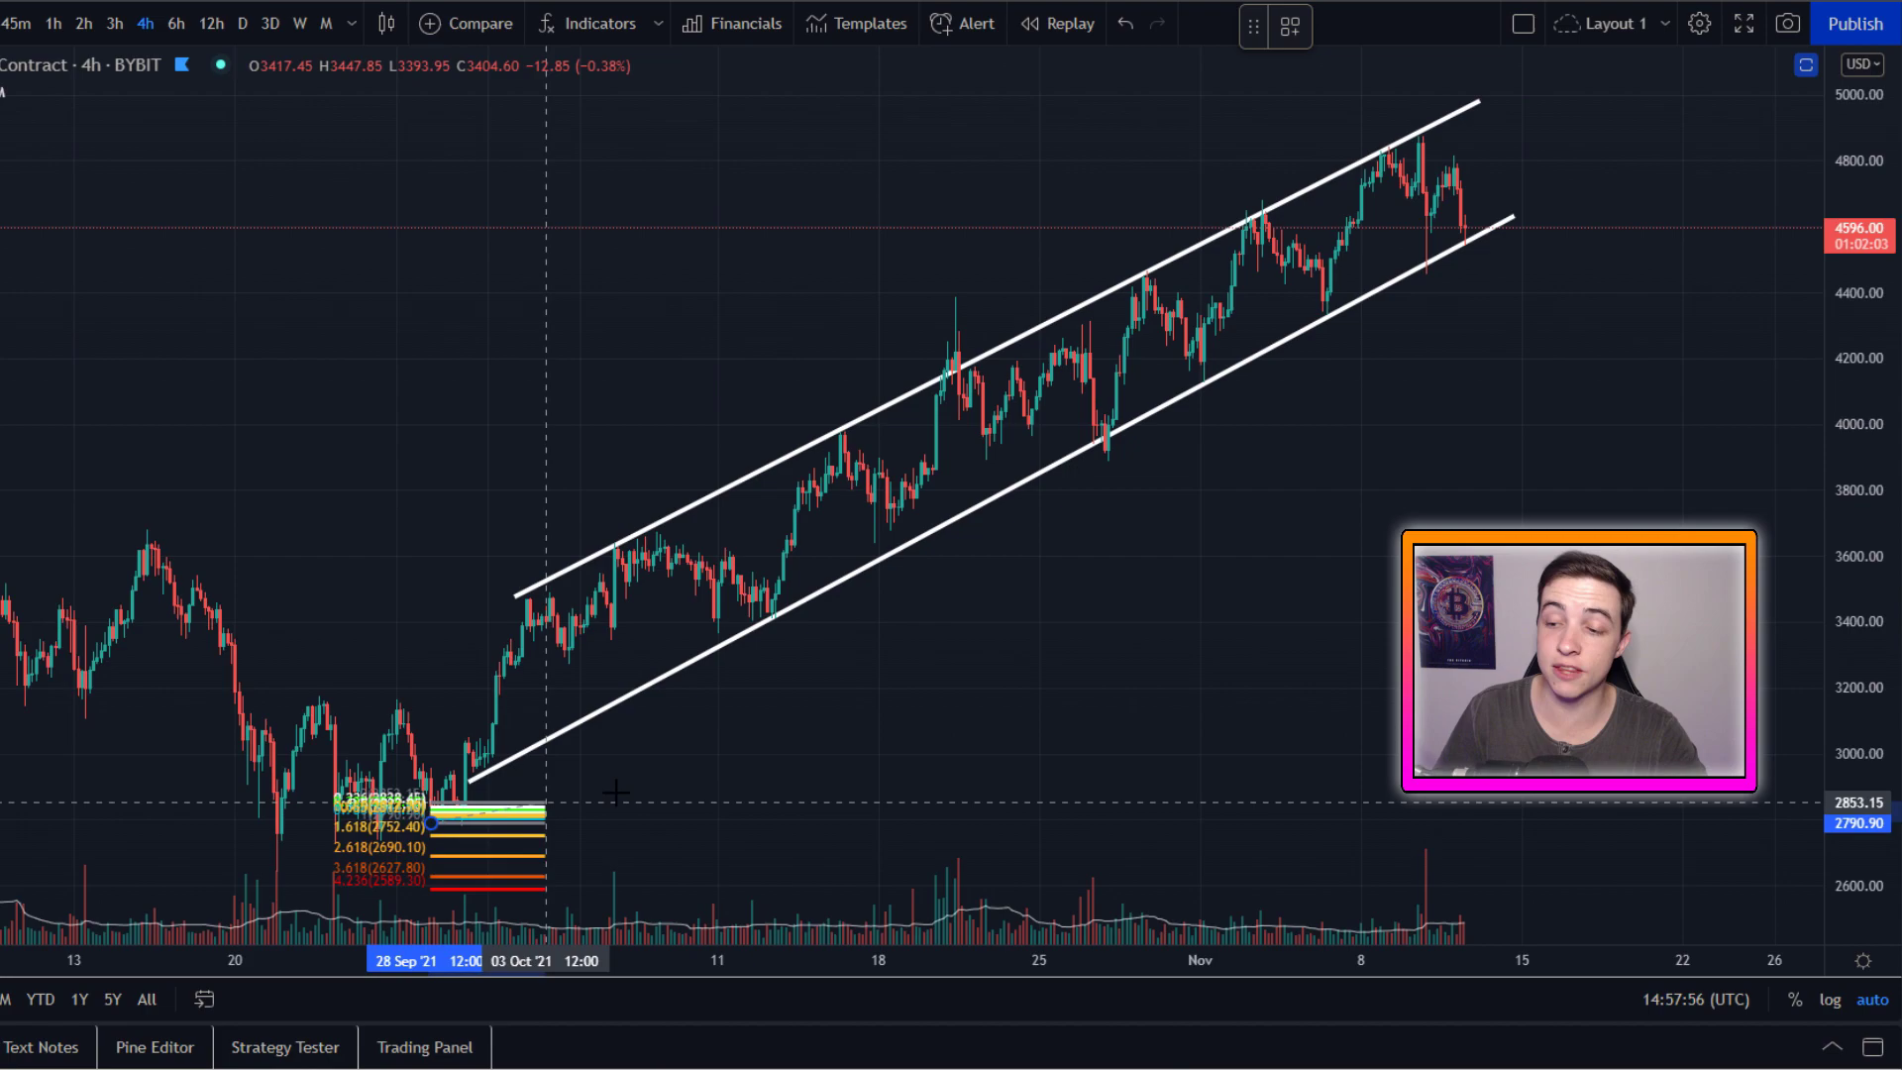
- Anchor the Fibonacci retracement top at the 4888.15 high and pan to open space on the right
{"action": "left_click", "coordinate": [1617, 132]}
{"action": "left_click_drag", "start_coordinate": [1636, 155], "coordinate": [1426, 155]}
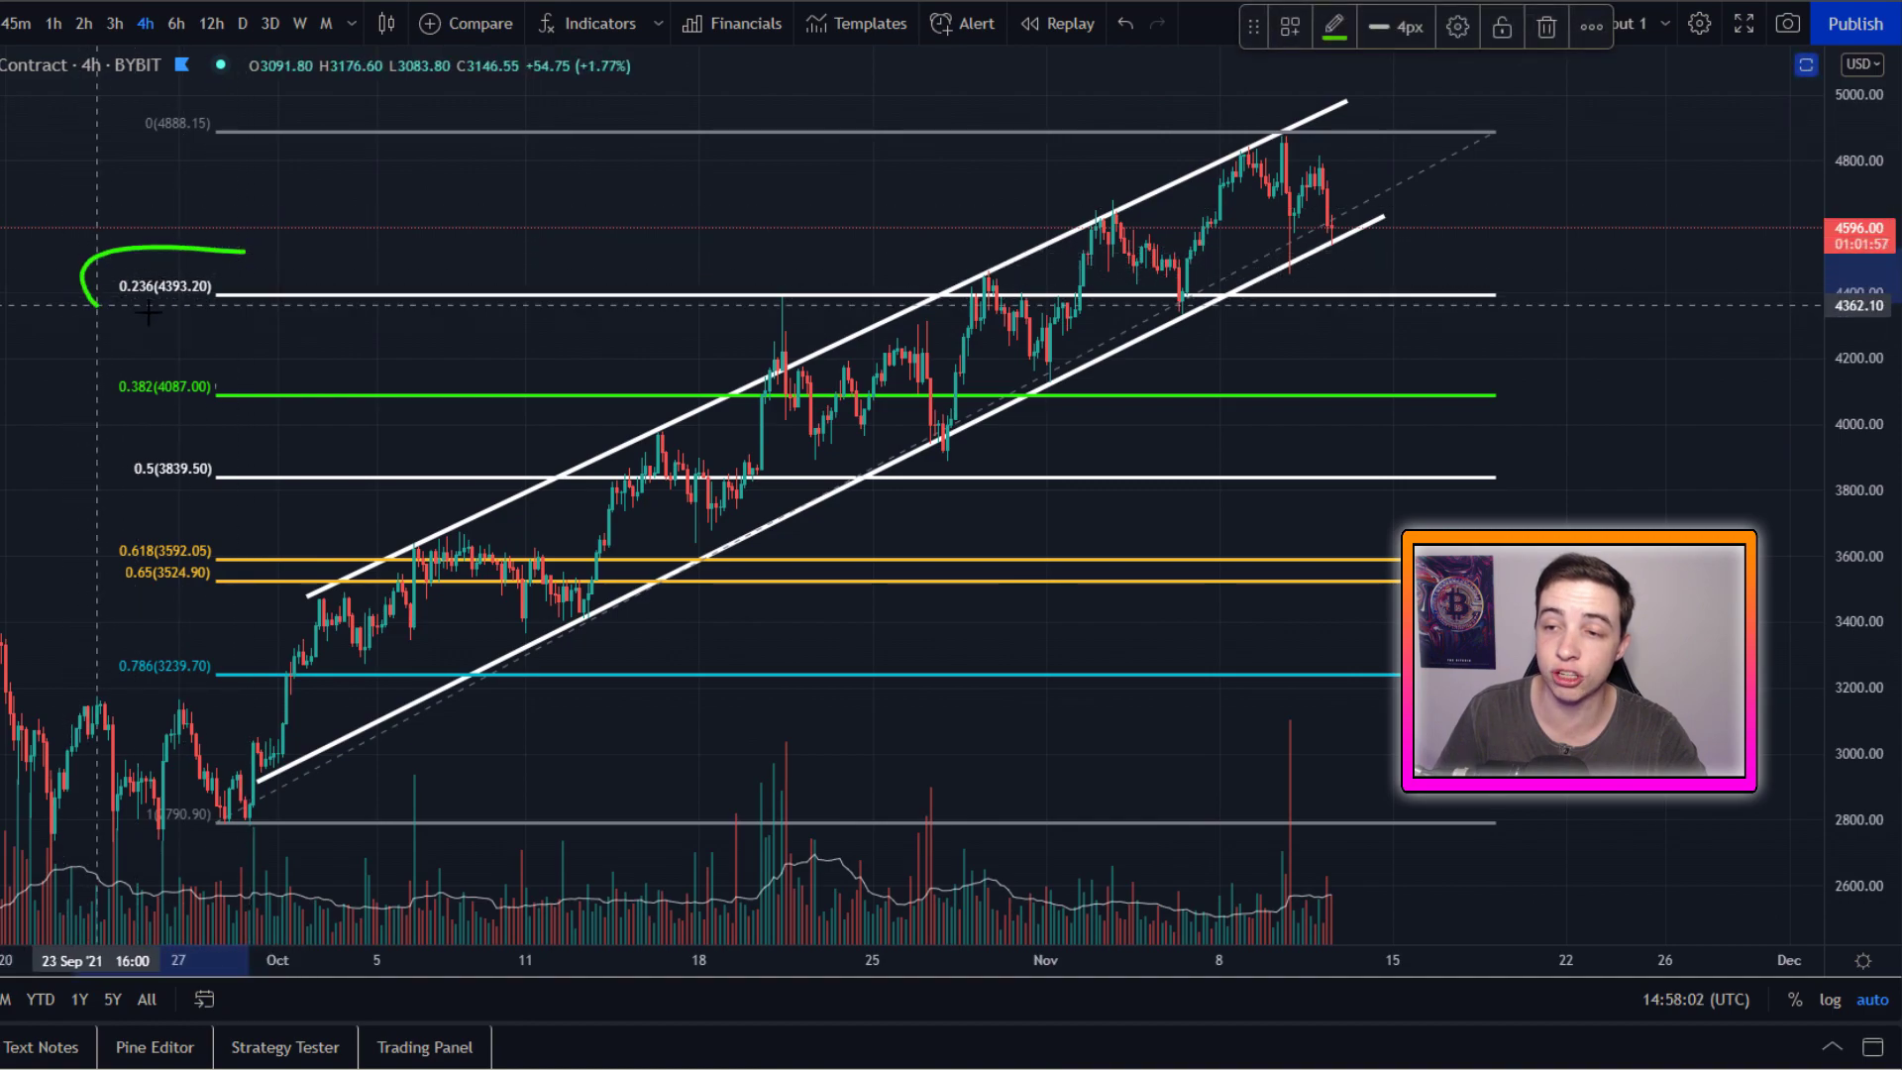
{"action": "scroll", "coordinate": [319, 293], "scroll_direction": "down", "scroll_amount": 1}
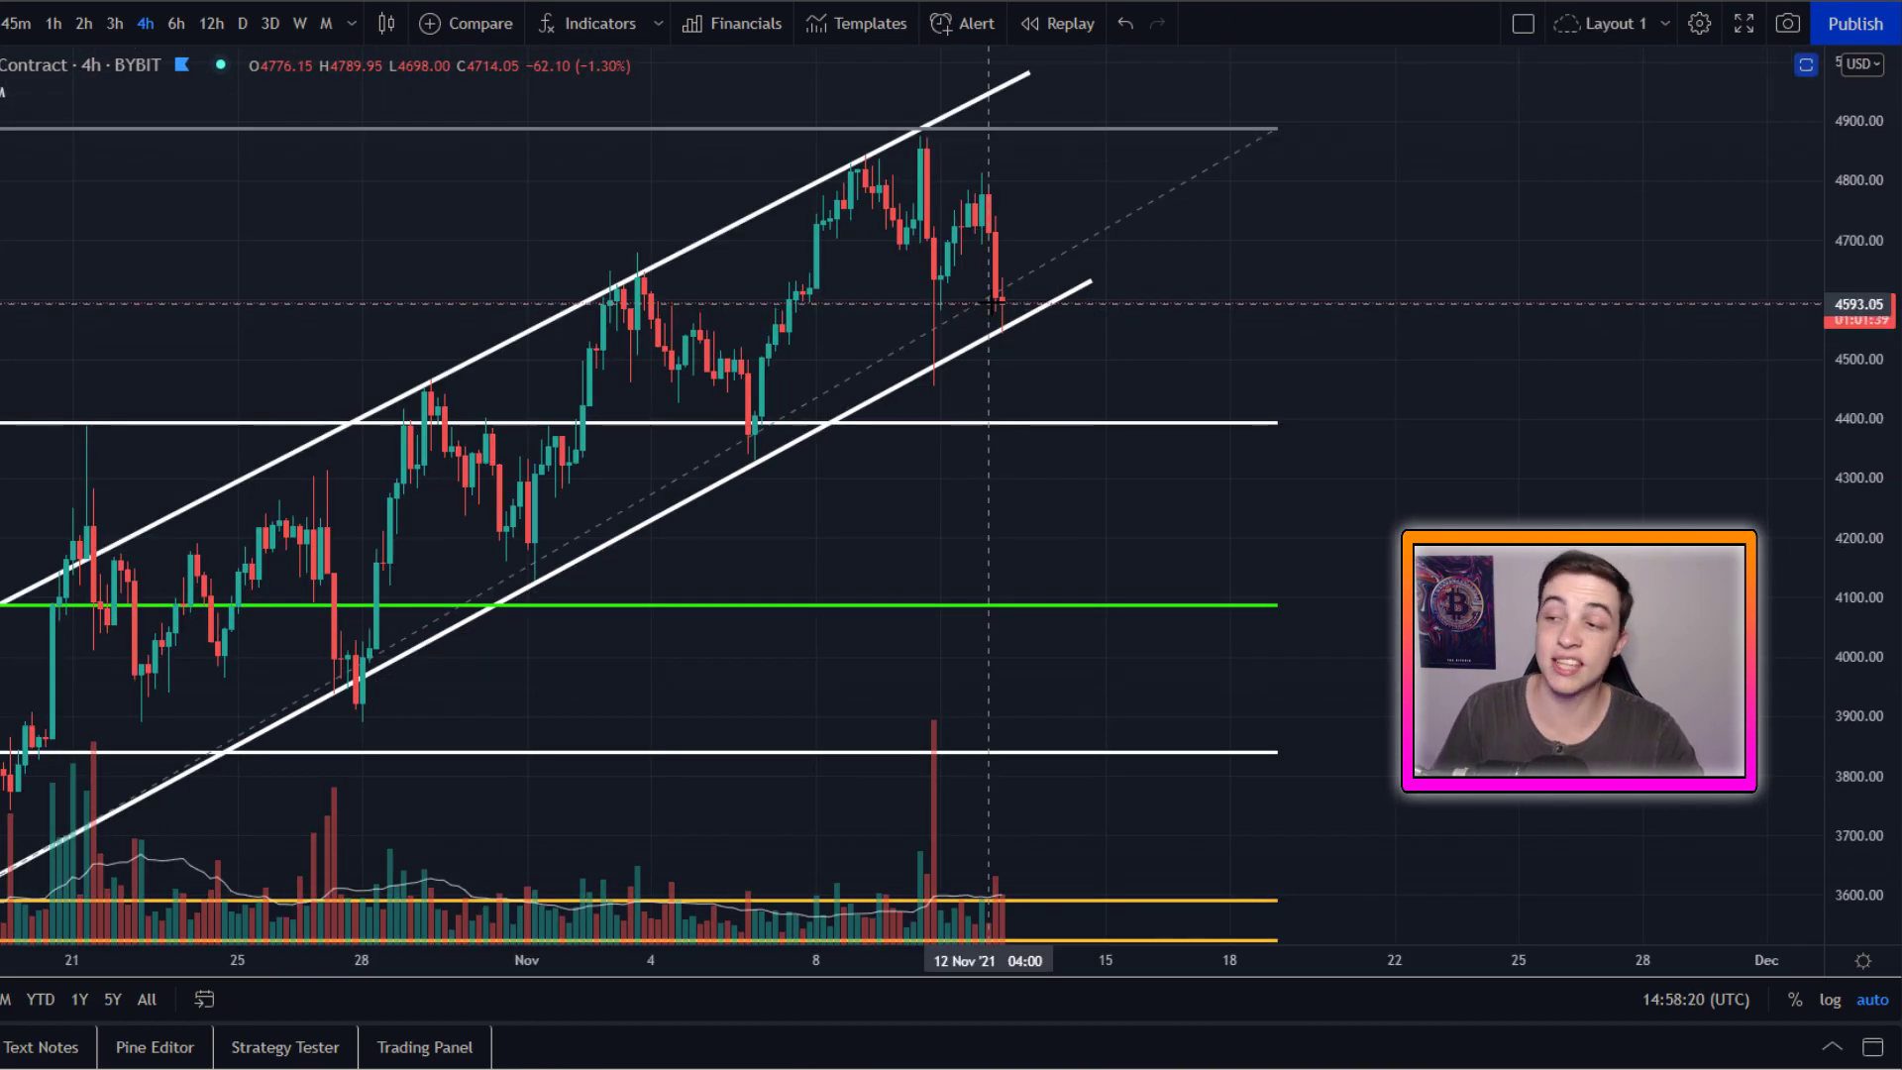
- Try a green V-shaped dip path and an ellipse around the last candles, undoing both
{"action": "mouse_move", "coordinate": [991, 303]}
{"action": "left_mouse_down"}
{"action": "mouse_move", "coordinate": [1050, 426]}
{"action": "mouse_move", "coordinate": [1168, 306]}
{"action": "left_mouse_up"}
{"action": "key", "text": "ctrl+z"}
{"action": "mouse_move", "coordinate": [1031, 299]}
{"action": "left_mouse_down"}
{"action": "mouse_move", "coordinate": [1010, 297]}
{"action": "mouse_move", "coordinate": [1035, 303]}
{"action": "mouse_move", "coordinate": [1008, 322]}
{"action": "mouse_move", "coordinate": [1052, 424]}
{"action": "mouse_move", "coordinate": [1094, 346]}
{"action": "left_mouse_up"}
{"action": "key", "text": "ctrl+z"}
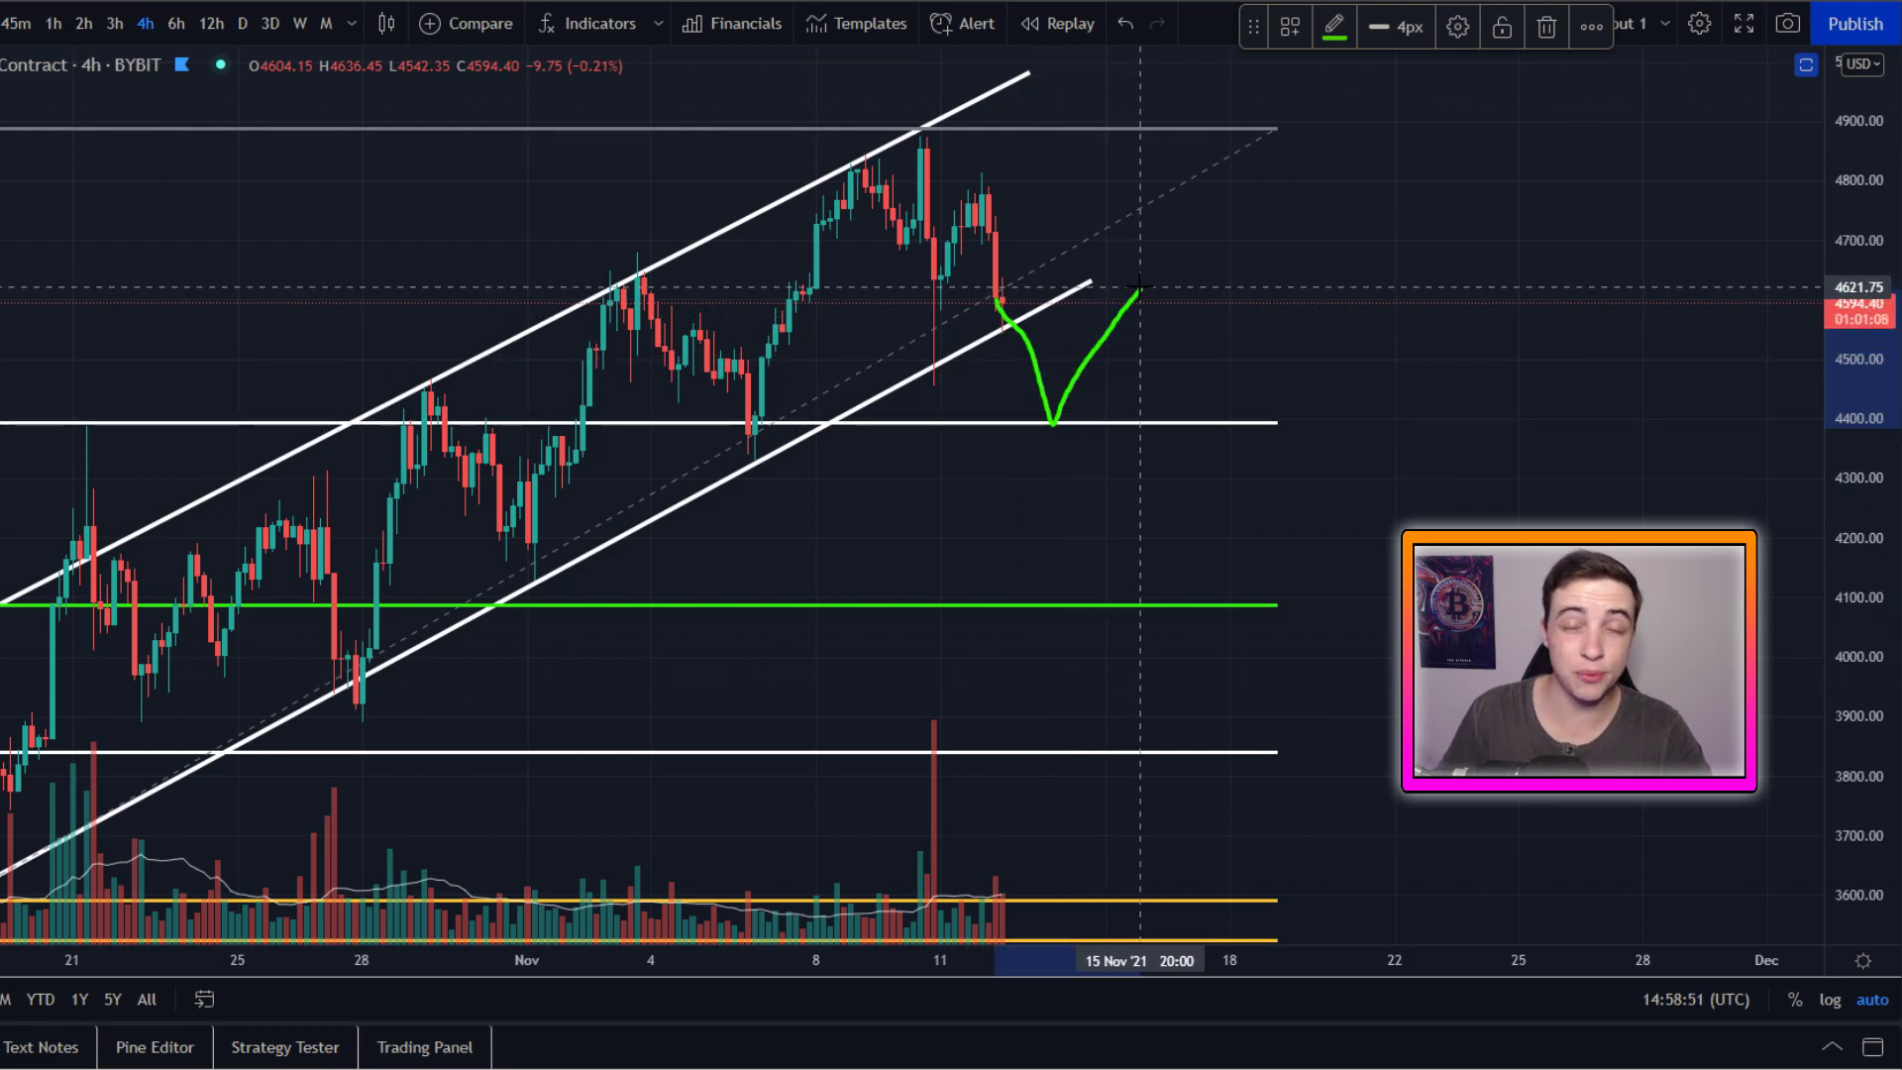
{"action": "mouse_move", "coordinate": [1161, 266]}
{"action": "left_mouse_down"}
{"action": "mouse_move", "coordinate": [1243, 302]}
{"action": "mouse_move", "coordinate": [1271, 416]}
{"action": "left_mouse_up"}
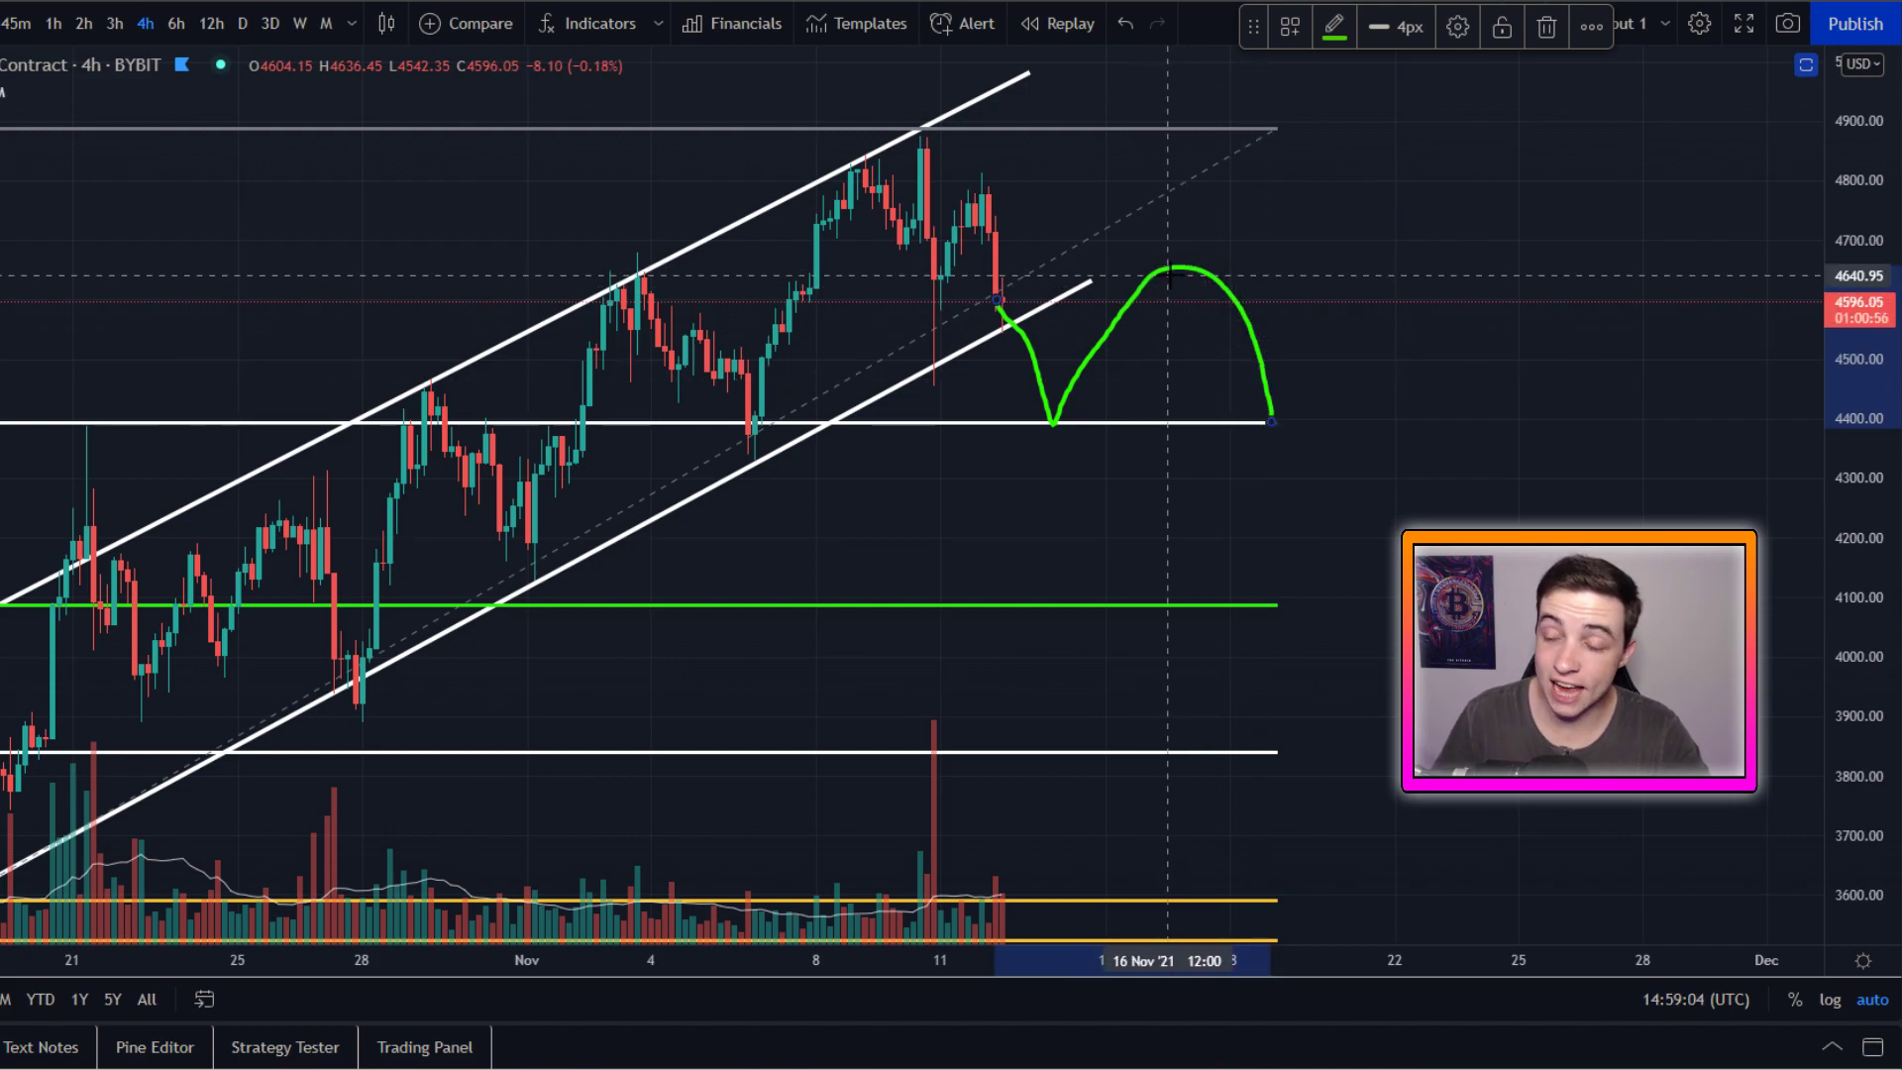
{"action": "mouse_move", "coordinate": [738, 238]}
{"action": "left_mouse_down"}
{"action": "mouse_move", "coordinate": [763, 446]}
{"action": "mouse_move", "coordinate": [1228, 233]}
{"action": "mouse_move", "coordinate": [658, 242]}
{"action": "left_mouse_up"}
{"action": "key", "text": "ctrl+z"}
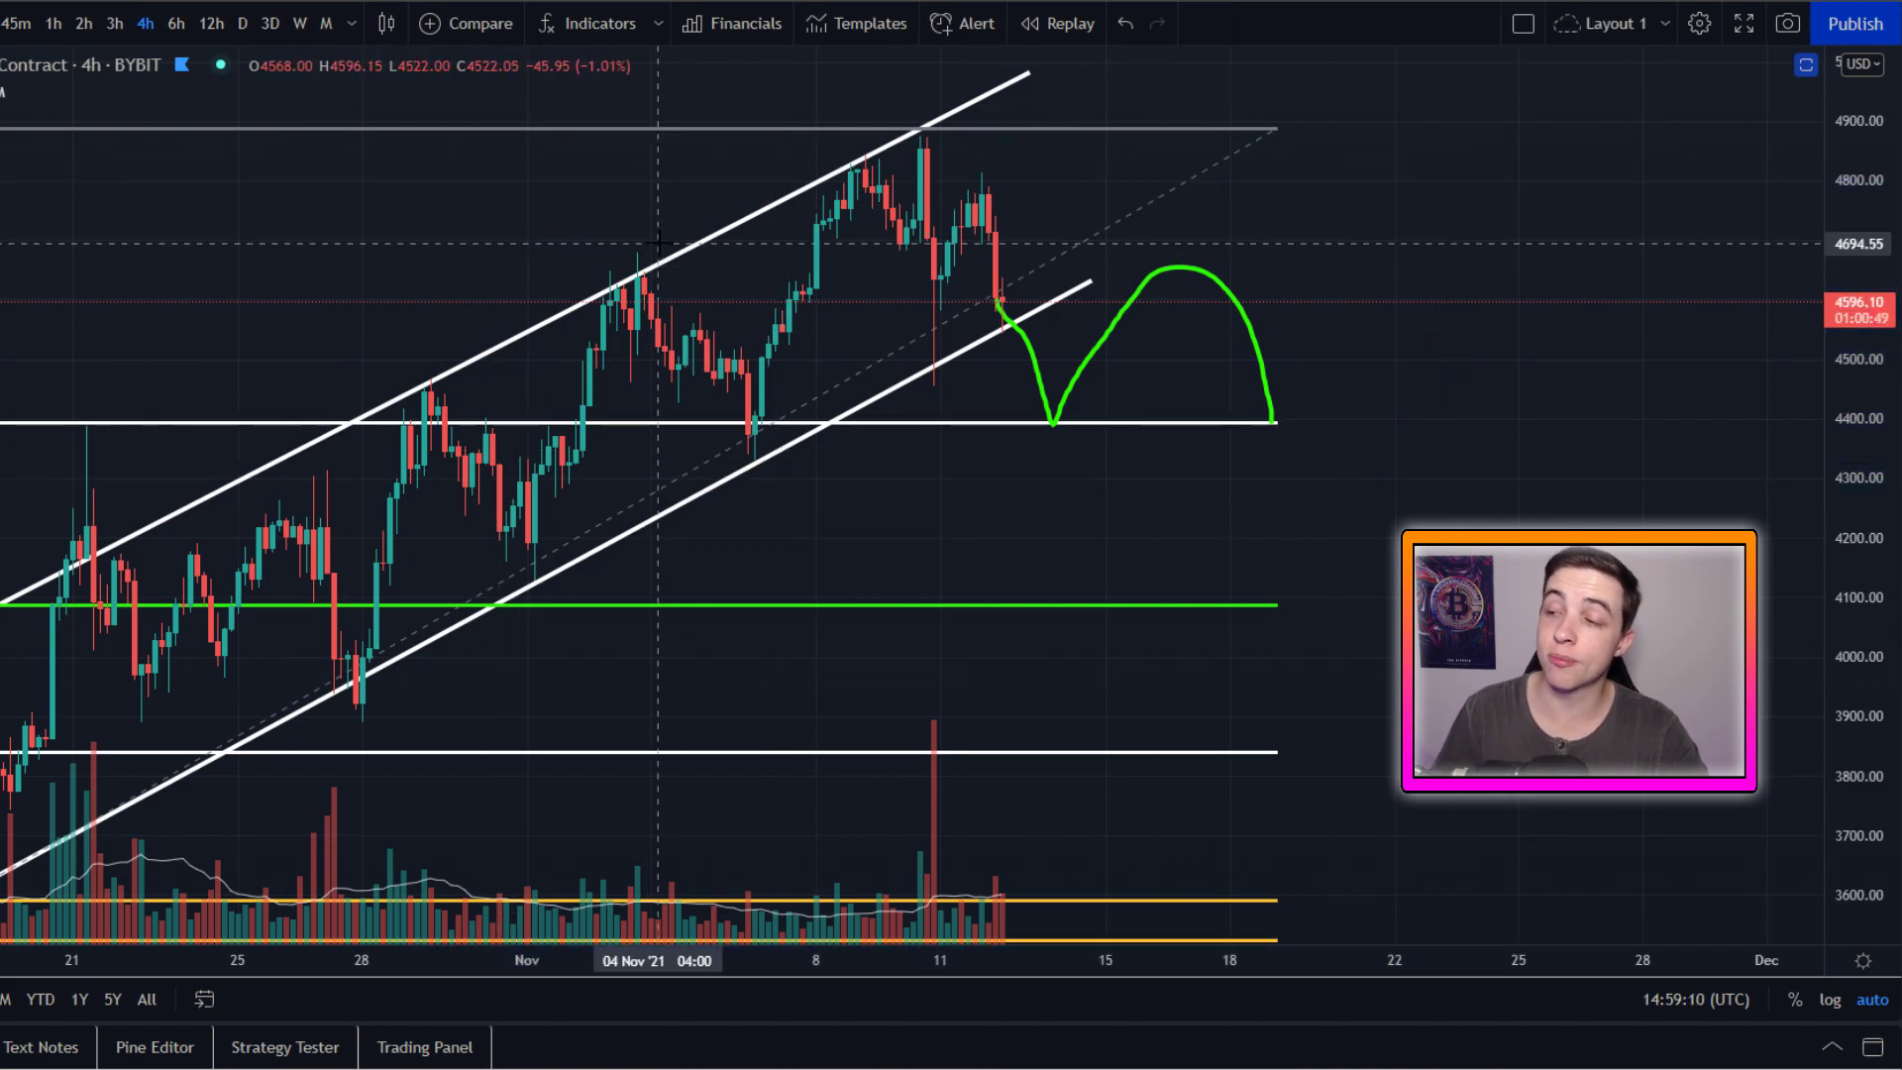
{"action": "key", "text": "ctrl+z"}
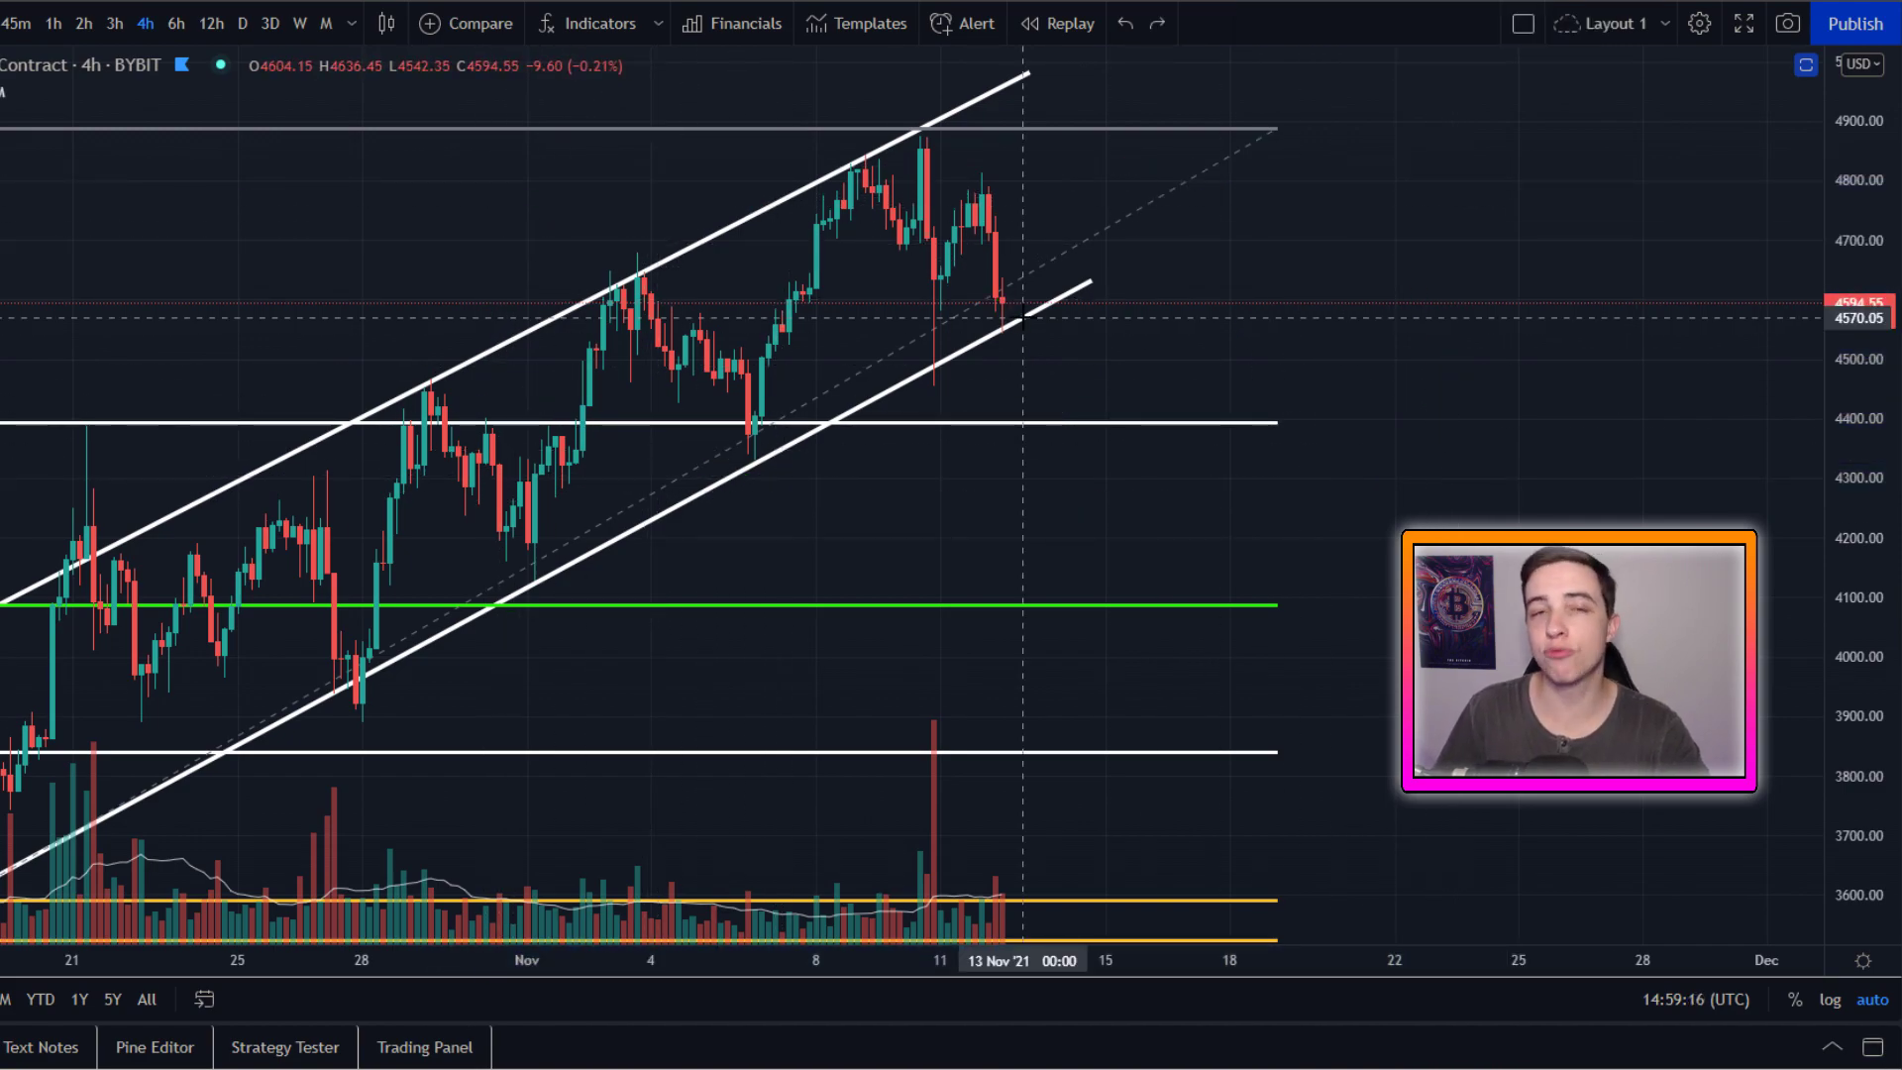
{"action": "mouse_move", "coordinate": [980, 270]}
{"action": "left_mouse_down"}
{"action": "mouse_move", "coordinate": [1003, 312]}
{"action": "mouse_move", "coordinate": [1231, 342]}
{"action": "mouse_move", "coordinate": [1264, 426]}
{"action": "left_mouse_up"}
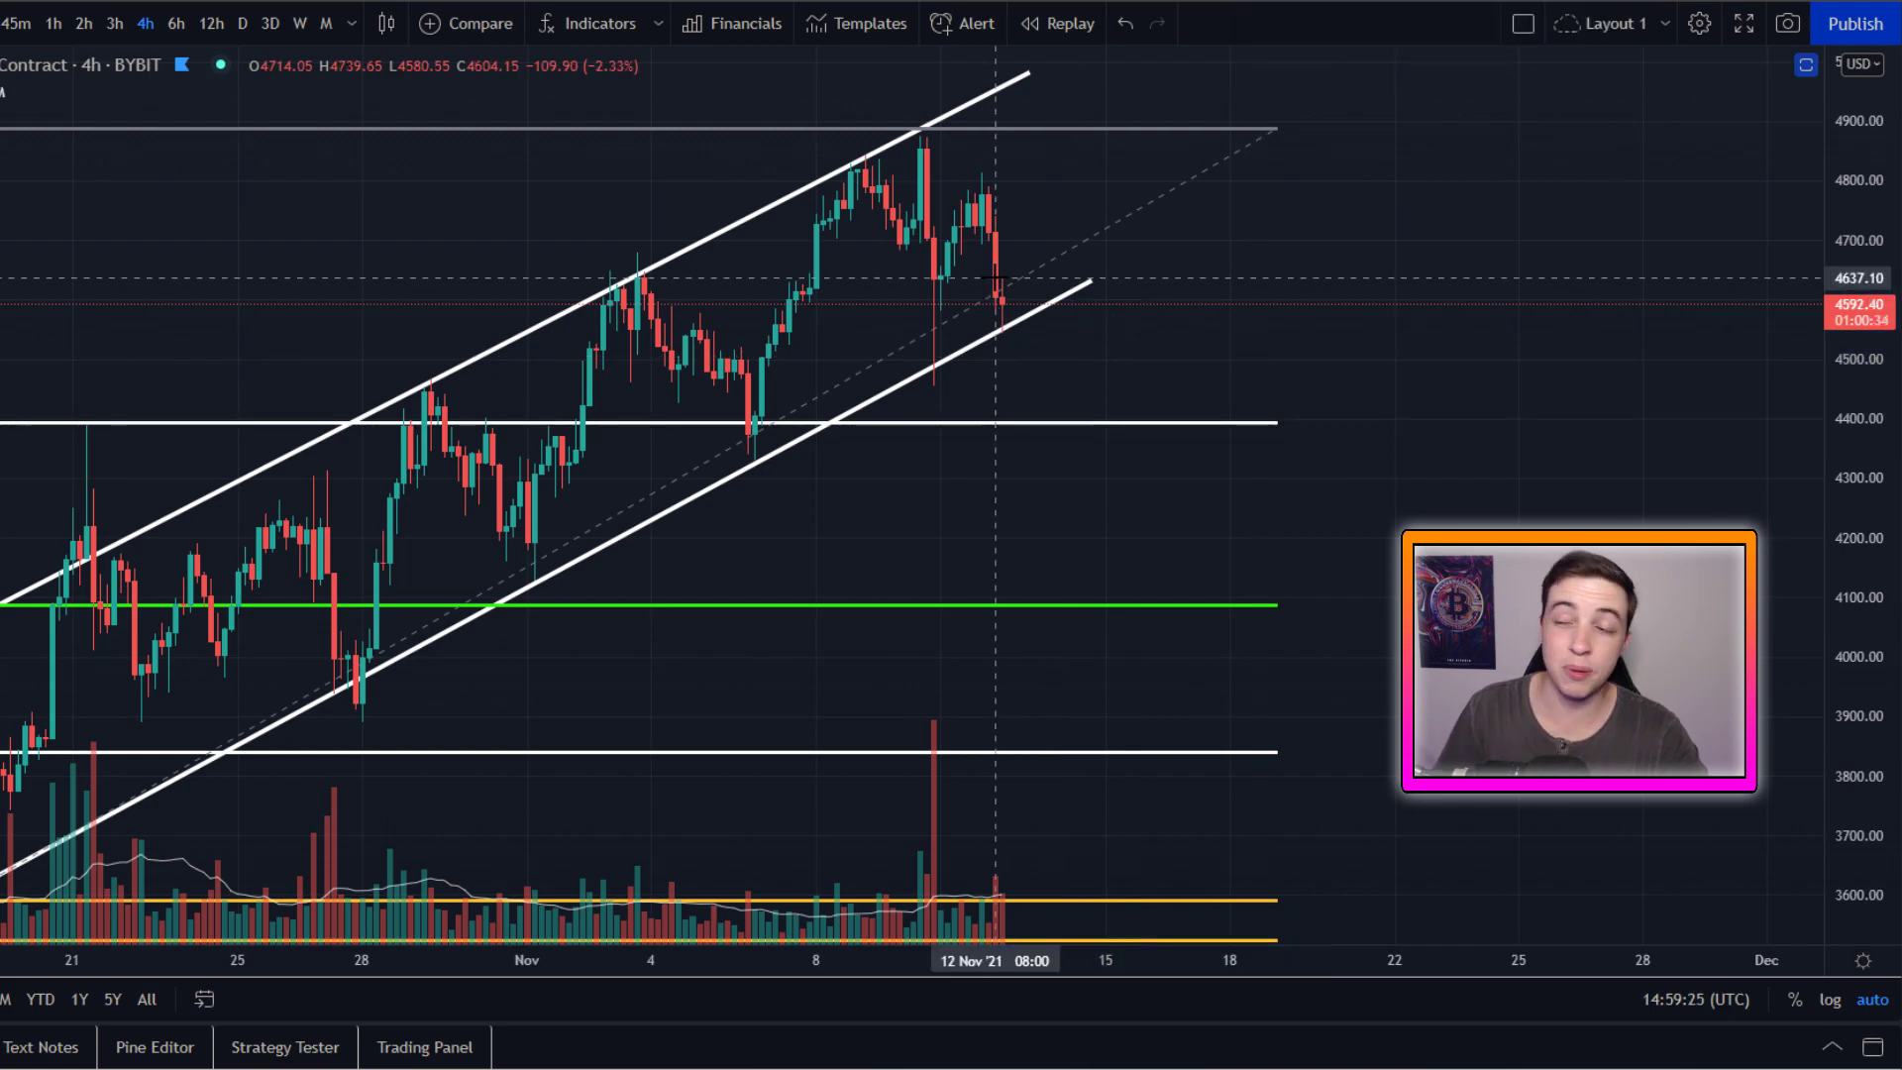
{"action": "mouse_move", "coordinate": [985, 280]}
{"action": "left_mouse_down"}
{"action": "mouse_move", "coordinate": [1011, 340]}
{"action": "mouse_move", "coordinate": [995, 336]}
{"action": "mouse_move", "coordinate": [1040, 315]}
{"action": "left_mouse_up"}
{"action": "key", "text": "ctrl+z"}
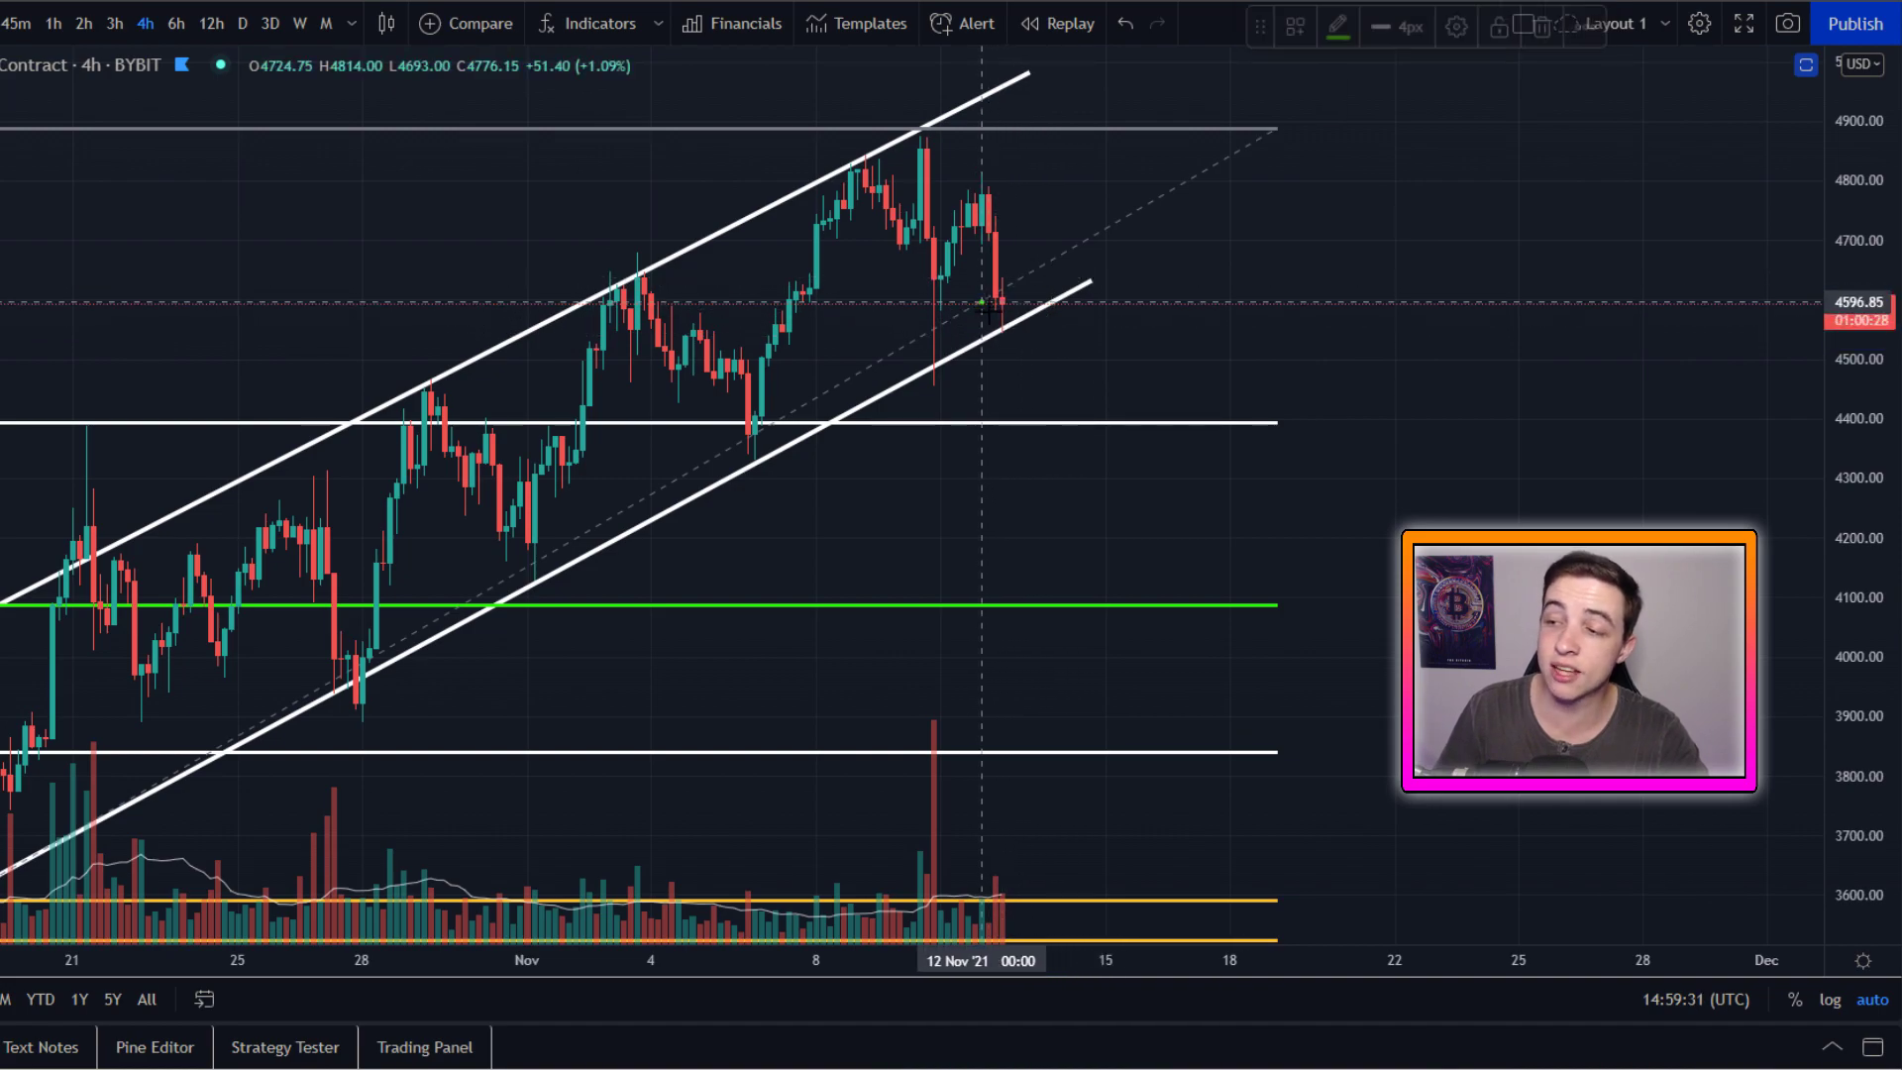
{"action": "mouse_move", "coordinate": [986, 307]}
{"action": "left_mouse_down"}
{"action": "mouse_move", "coordinate": [1037, 427]}
{"action": "mouse_move", "coordinate": [1126, 310]}
{"action": "mouse_move", "coordinate": [1178, 293]}
{"action": "mouse_move", "coordinate": [1263, 432]}
{"action": "left_mouse_up"}
{"action": "key", "text": "Delete"}
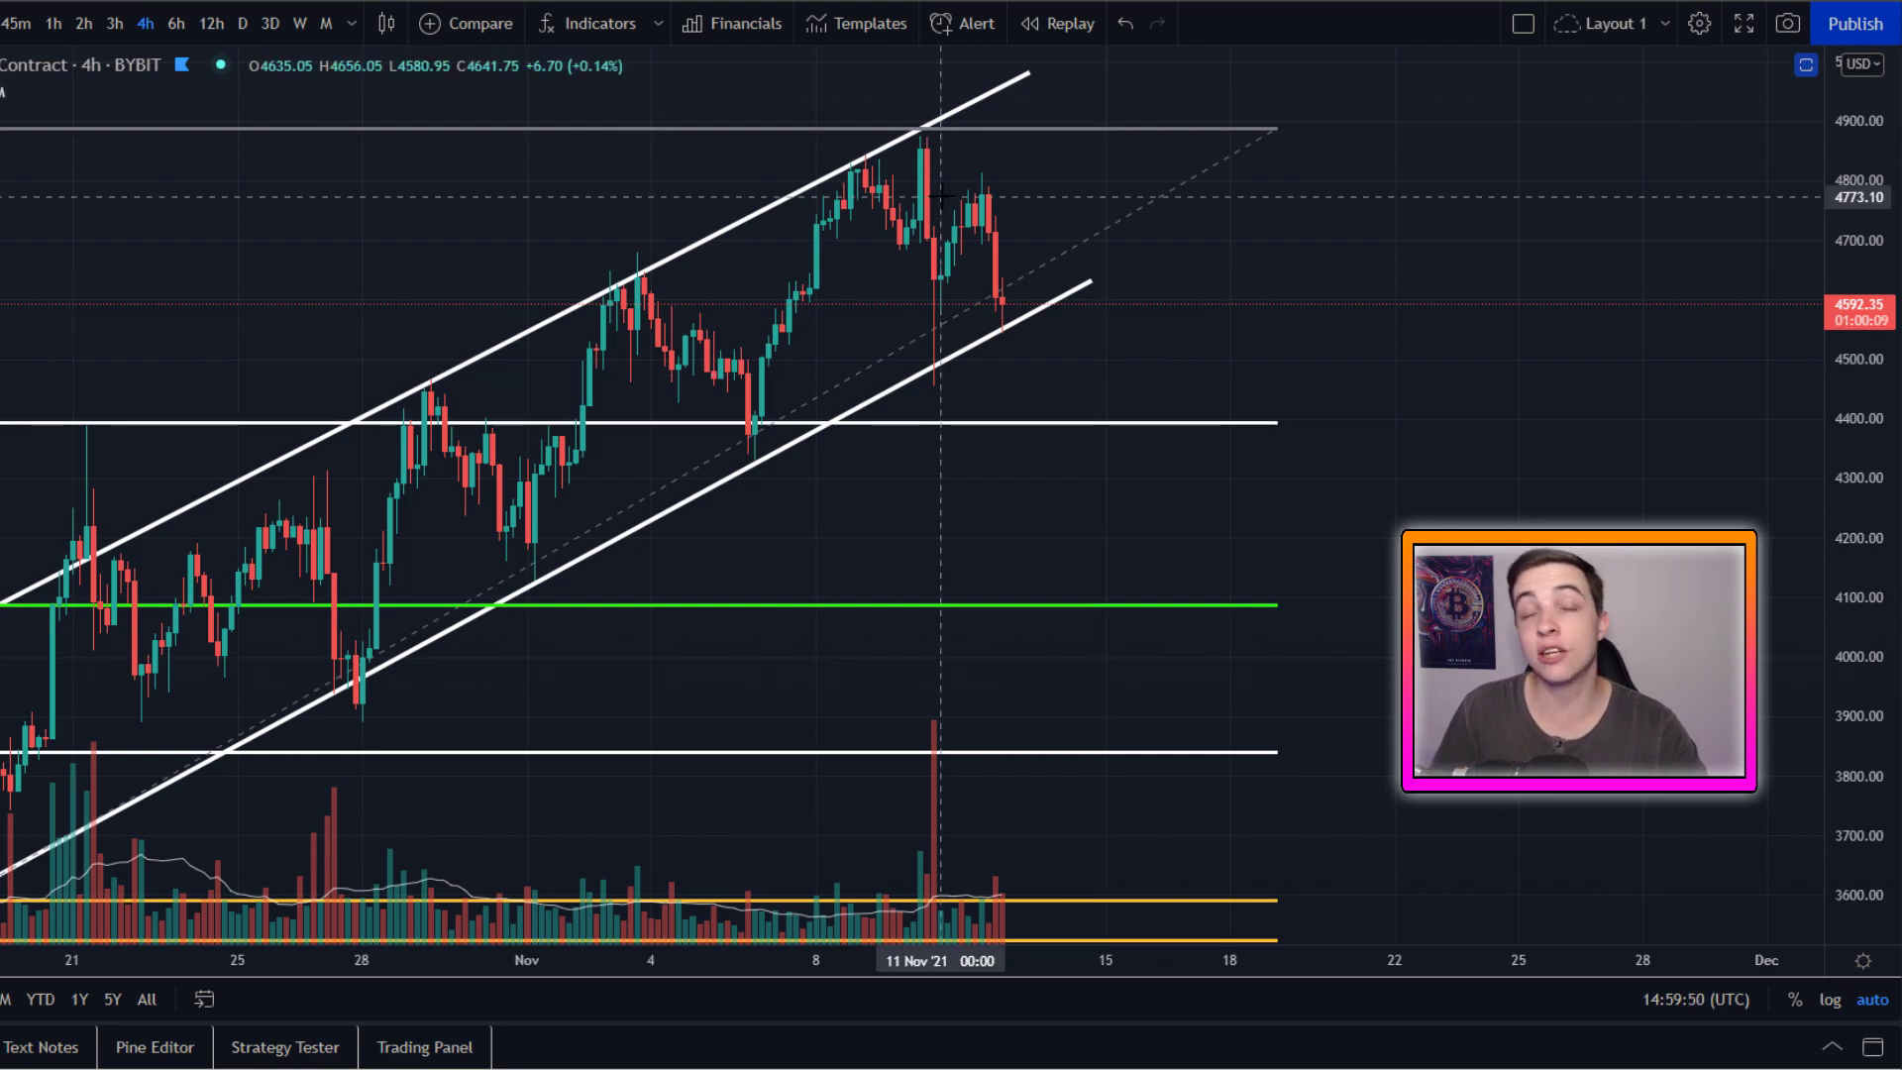
{"action": "mouse_move", "coordinate": [903, 174]}
{"action": "left_mouse_down"}
{"action": "mouse_move", "coordinate": [1003, 307]}
{"action": "mouse_move", "coordinate": [1083, 169]}
{"action": "left_mouse_up"}
{"action": "key", "text": "Delete"}
{"action": "left_click_drag", "start_coordinate": [543, 544], "coordinate": [535, 603]}
{"action": "key", "text": "ctrl+z"}
{"action": "left_click_drag", "start_coordinate": [763, 413], "coordinate": [784, 421]}
{"action": "key", "text": "Delete"}
{"action": "mouse_move", "coordinate": [411, 394]}
{"action": "left_mouse_down"}
{"action": "mouse_move", "coordinate": [475, 458]}
{"action": "mouse_move", "coordinate": [639, 275]}
{"action": "mouse_move", "coordinate": [869, 146]}
{"action": "mouse_move", "coordinate": [1174, 65]}
{"action": "left_mouse_up"}
{"action": "key", "text": "Delete"}
{"action": "left_click_drag", "start_coordinate": [1007, 292], "coordinate": [1042, 339]}
{"action": "key", "text": "Delete"}
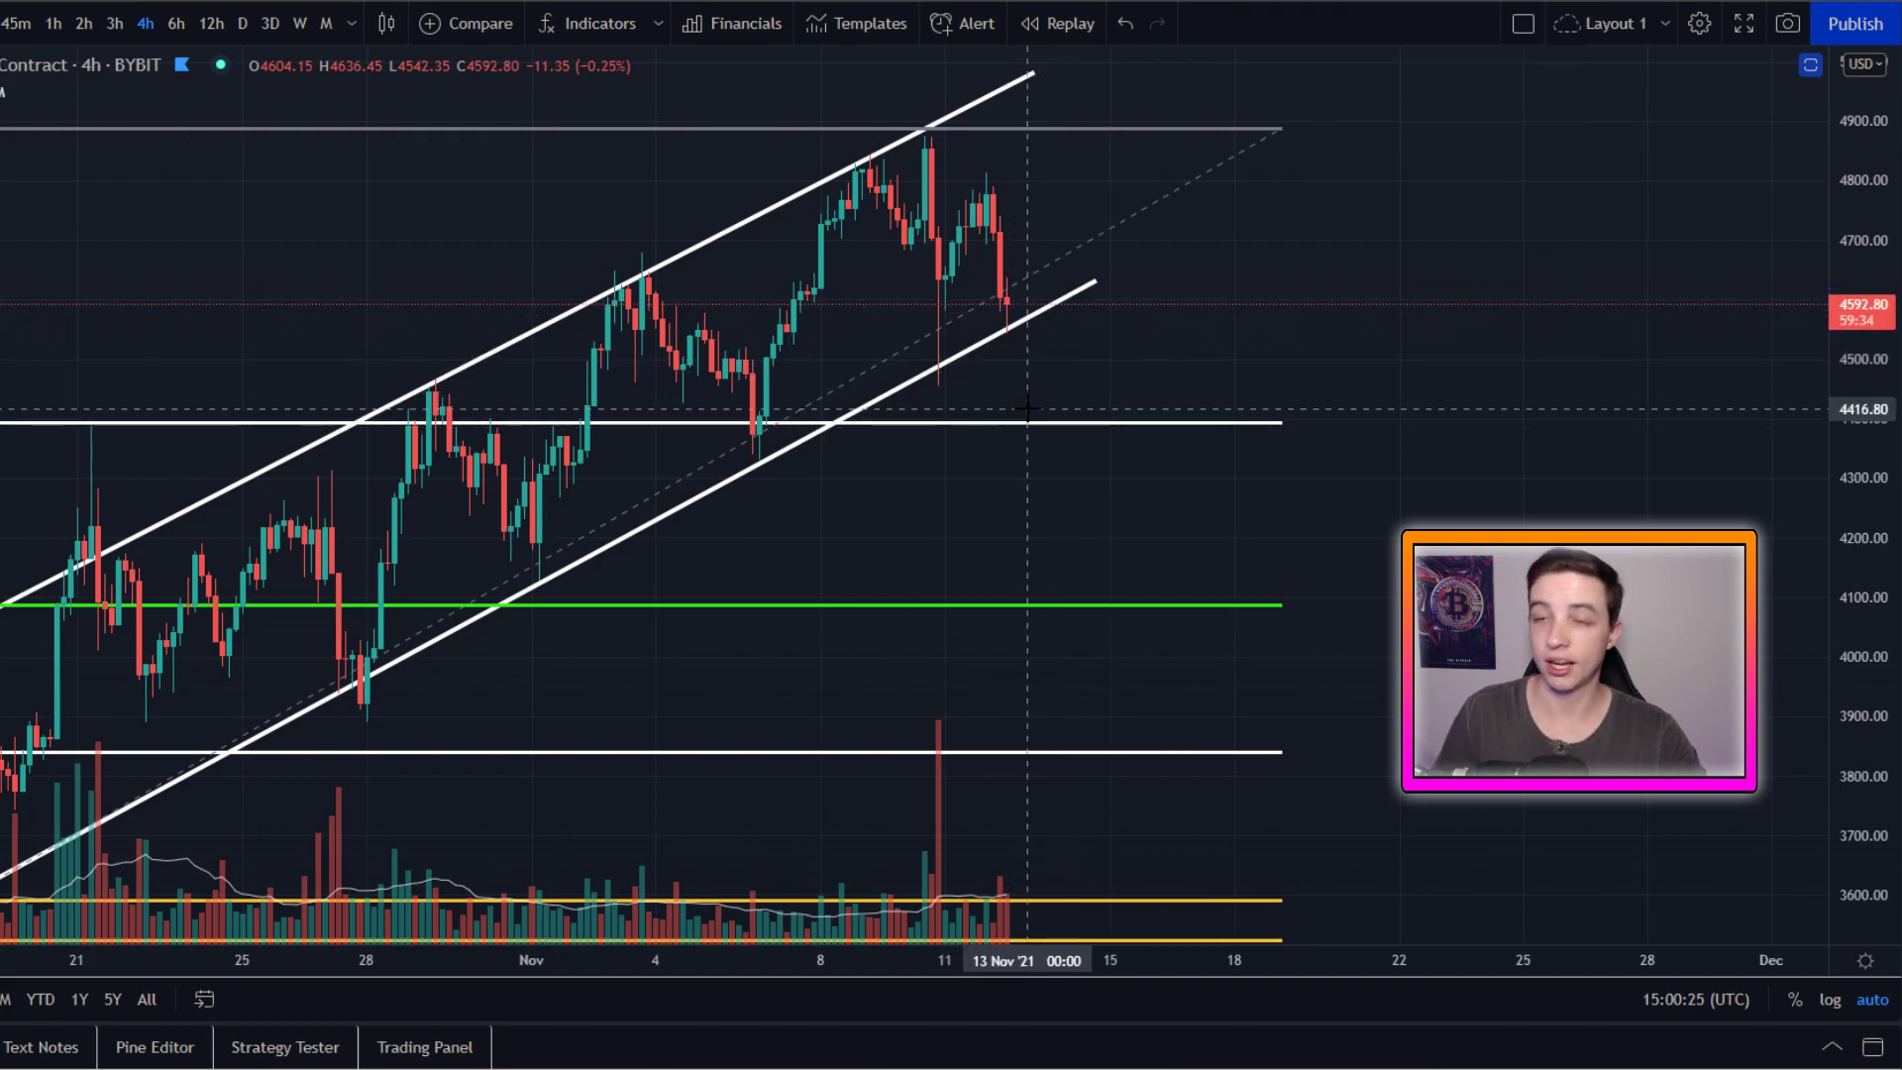
{"action": "mouse_move", "coordinate": [1028, 408]}
{"action": "left_mouse_down"}
{"action": "mouse_move", "coordinate": [996, 454]}
{"action": "mouse_move", "coordinate": [1095, 411]}
{"action": "mouse_move", "coordinate": [1000, 402]}
{"action": "left_mouse_up"}
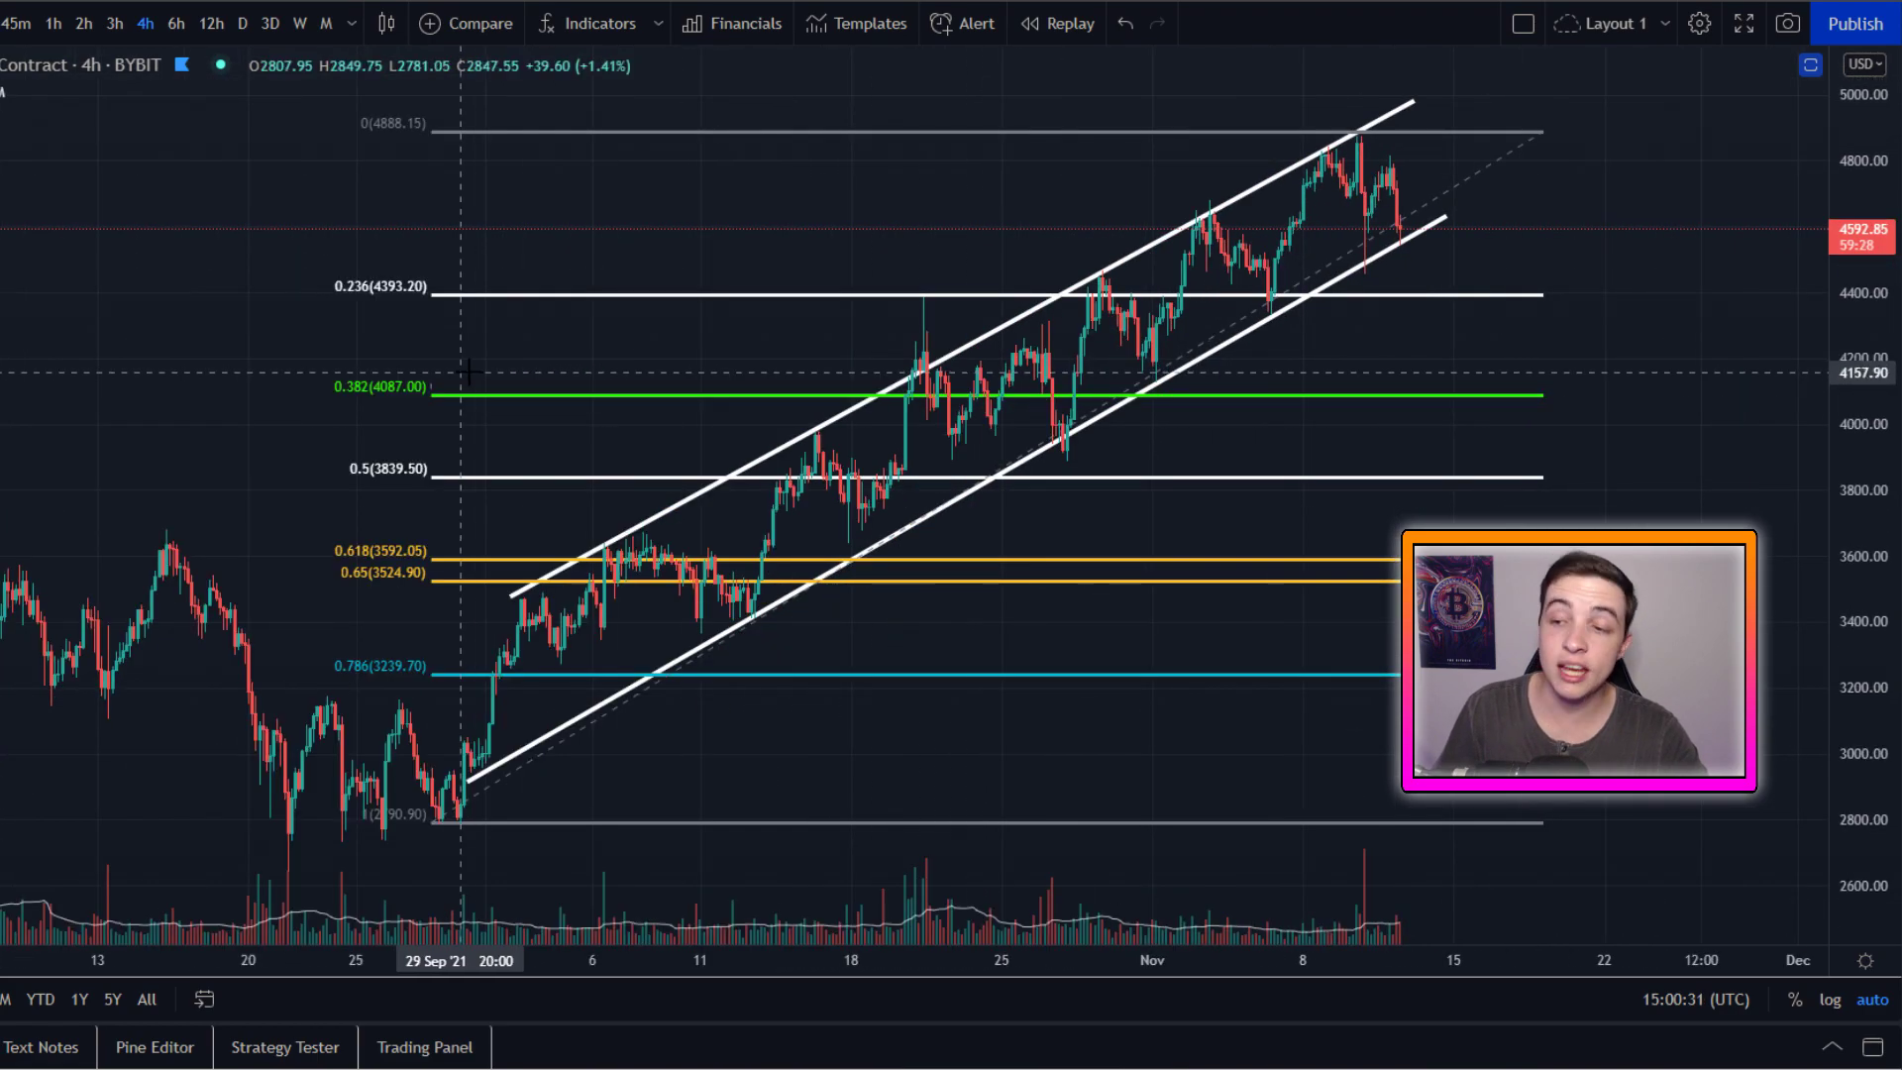
{"action": "mouse_move", "coordinate": [461, 366]}
{"action": "left_mouse_down"}
{"action": "mouse_move", "coordinate": [288, 375]}
{"action": "mouse_move", "coordinate": [475, 368]}
{"action": "left_mouse_up"}
{"action": "scroll", "coordinate": [1238, 426], "scroll_direction": "up", "scroll_amount": 3}
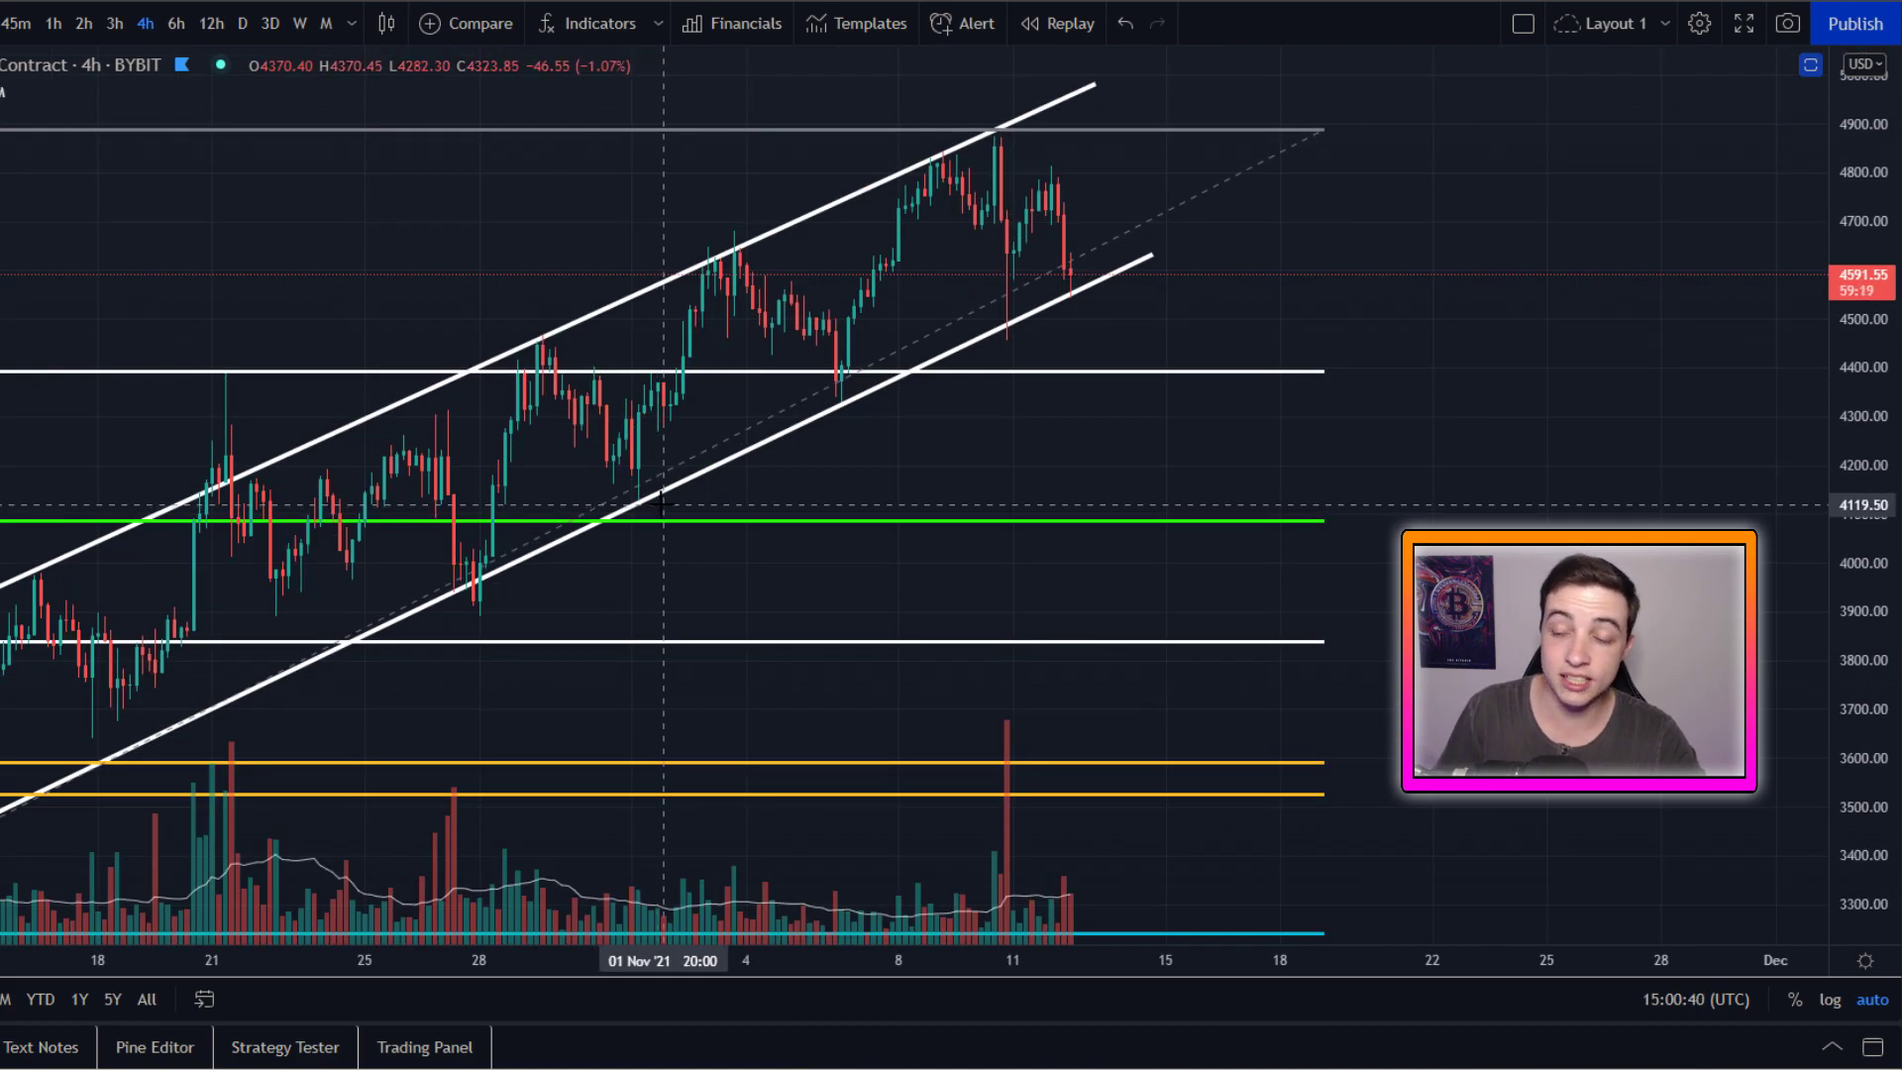
{"action": "mouse_move", "coordinate": [662, 488]}
{"action": "left_mouse_down"}
{"action": "mouse_move", "coordinate": [584, 490]}
{"action": "mouse_move", "coordinate": [604, 530]}
{"action": "mouse_move", "coordinate": [649, 479]}
{"action": "left_mouse_up"}
{"action": "mouse_move", "coordinate": [1050, 297]}
{"action": "left_mouse_down"}
{"action": "mouse_move", "coordinate": [991, 307]}
{"action": "mouse_move", "coordinate": [896, 561]}
{"action": "mouse_move", "coordinate": [1120, 644]}
{"action": "mouse_move", "coordinate": [1109, 337]}
{"action": "mouse_move", "coordinate": [996, 295]}
{"action": "left_mouse_up"}
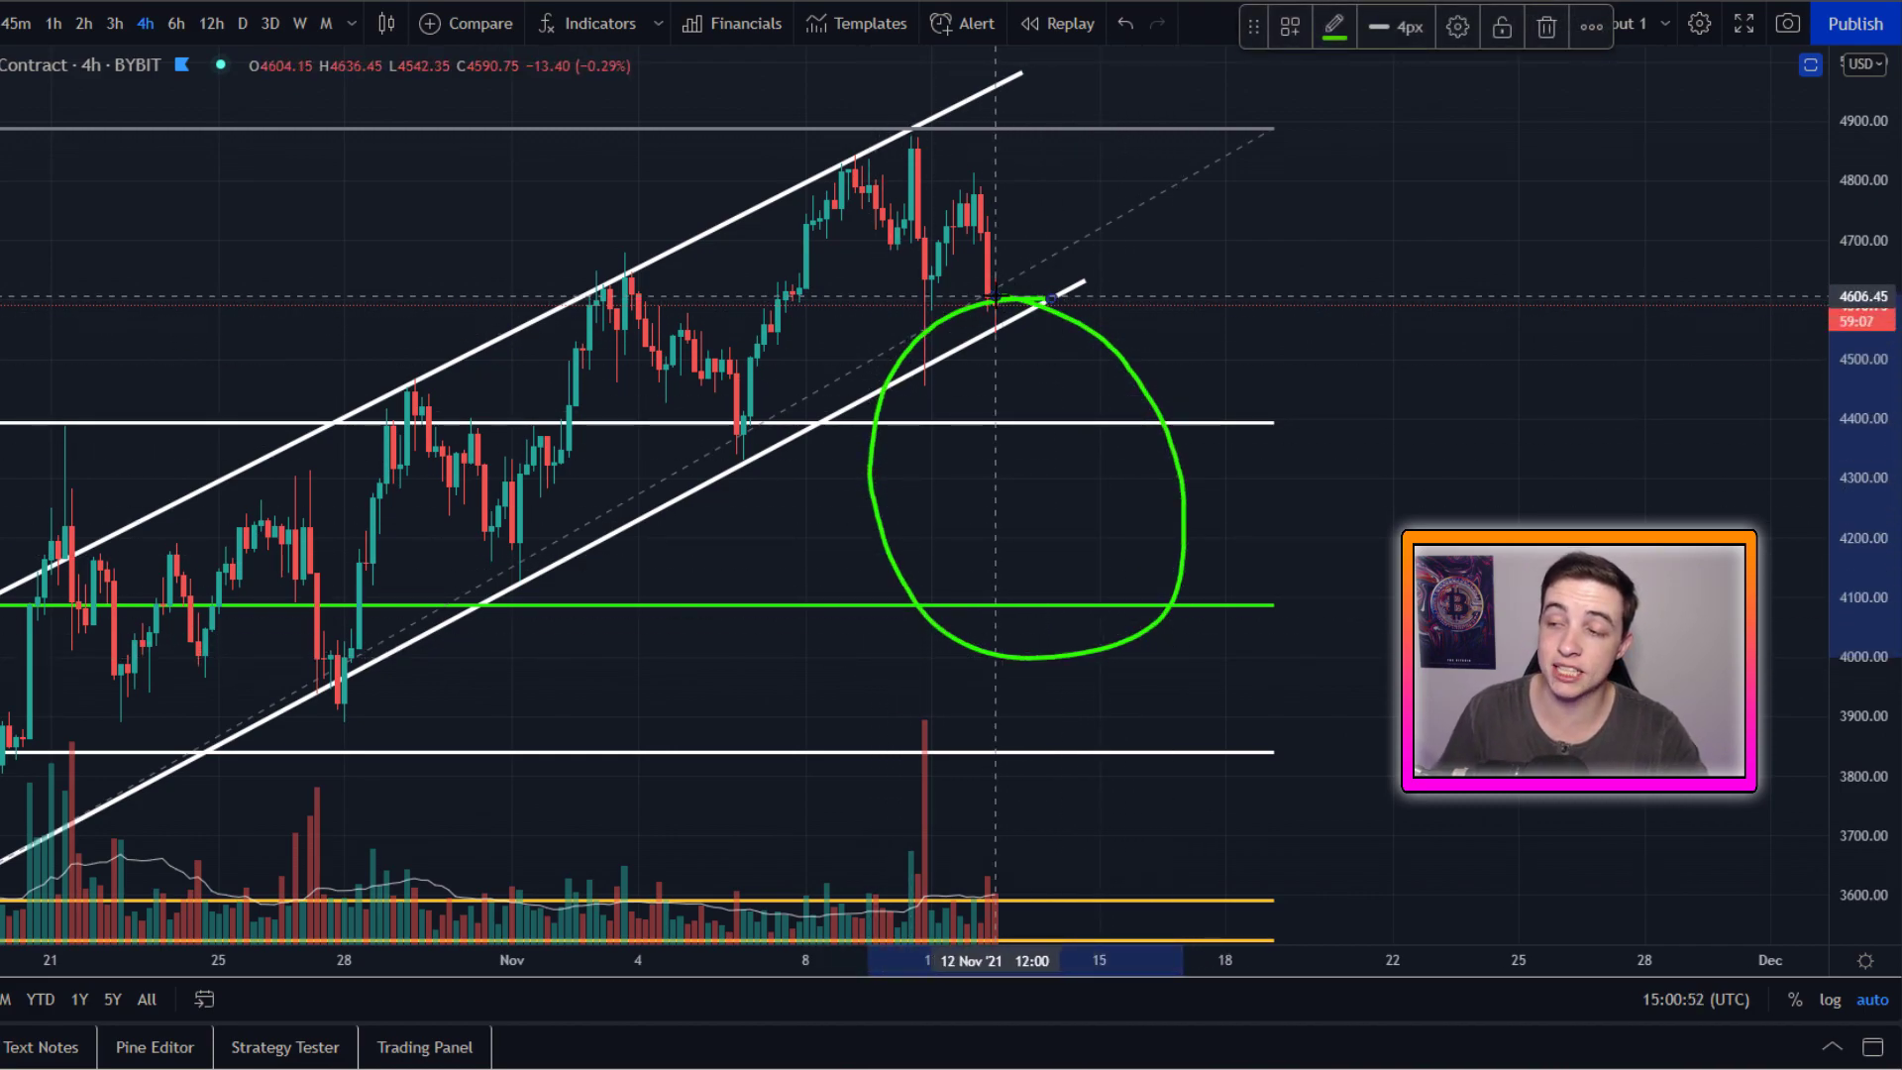
{"action": "key", "text": "ctrl+z"}
{"action": "mouse_move", "coordinate": [986, 595]}
{"action": "left_mouse_down"}
{"action": "mouse_move", "coordinate": [1078, 586]}
{"action": "mouse_move", "coordinate": [980, 619]}
{"action": "mouse_move", "coordinate": [1015, 583]}
{"action": "left_mouse_up"}
{"action": "key", "text": "ctrl+z"}
{"action": "mouse_move", "coordinate": [1074, 421]}
{"action": "left_mouse_down"}
{"action": "mouse_move", "coordinate": [1189, 406]}
{"action": "mouse_move", "coordinate": [1085, 416]}
{"action": "left_mouse_up"}
{"action": "key", "text": "ctrl+z"}
{"action": "mouse_move", "coordinate": [936, 228]}
{"action": "left_mouse_down"}
{"action": "mouse_move", "coordinate": [995, 289]}
{"action": "mouse_move", "coordinate": [1061, 178]}
{"action": "left_mouse_up"}
{"action": "key", "text": "ctrl+z"}
{"action": "mouse_move", "coordinate": [979, 274]}
{"action": "left_mouse_down"}
{"action": "mouse_move", "coordinate": [1026, 285]}
{"action": "mouse_move", "coordinate": [971, 332]}
{"action": "mouse_move", "coordinate": [990, 289]}
{"action": "left_mouse_up"}
{"action": "key", "text": "ctrl+z"}
{"action": "mouse_move", "coordinate": [1021, 414]}
{"action": "left_mouse_down"}
{"action": "mouse_move", "coordinate": [995, 441]}
{"action": "mouse_move", "coordinate": [1021, 412]}
{"action": "left_mouse_up"}
{"action": "key", "text": "ctrl+z"}
{"action": "mouse_move", "coordinate": [1038, 568]}
{"action": "left_mouse_down"}
{"action": "mouse_move", "coordinate": [996, 621]}
{"action": "mouse_move", "coordinate": [1008, 563]}
{"action": "left_mouse_up"}
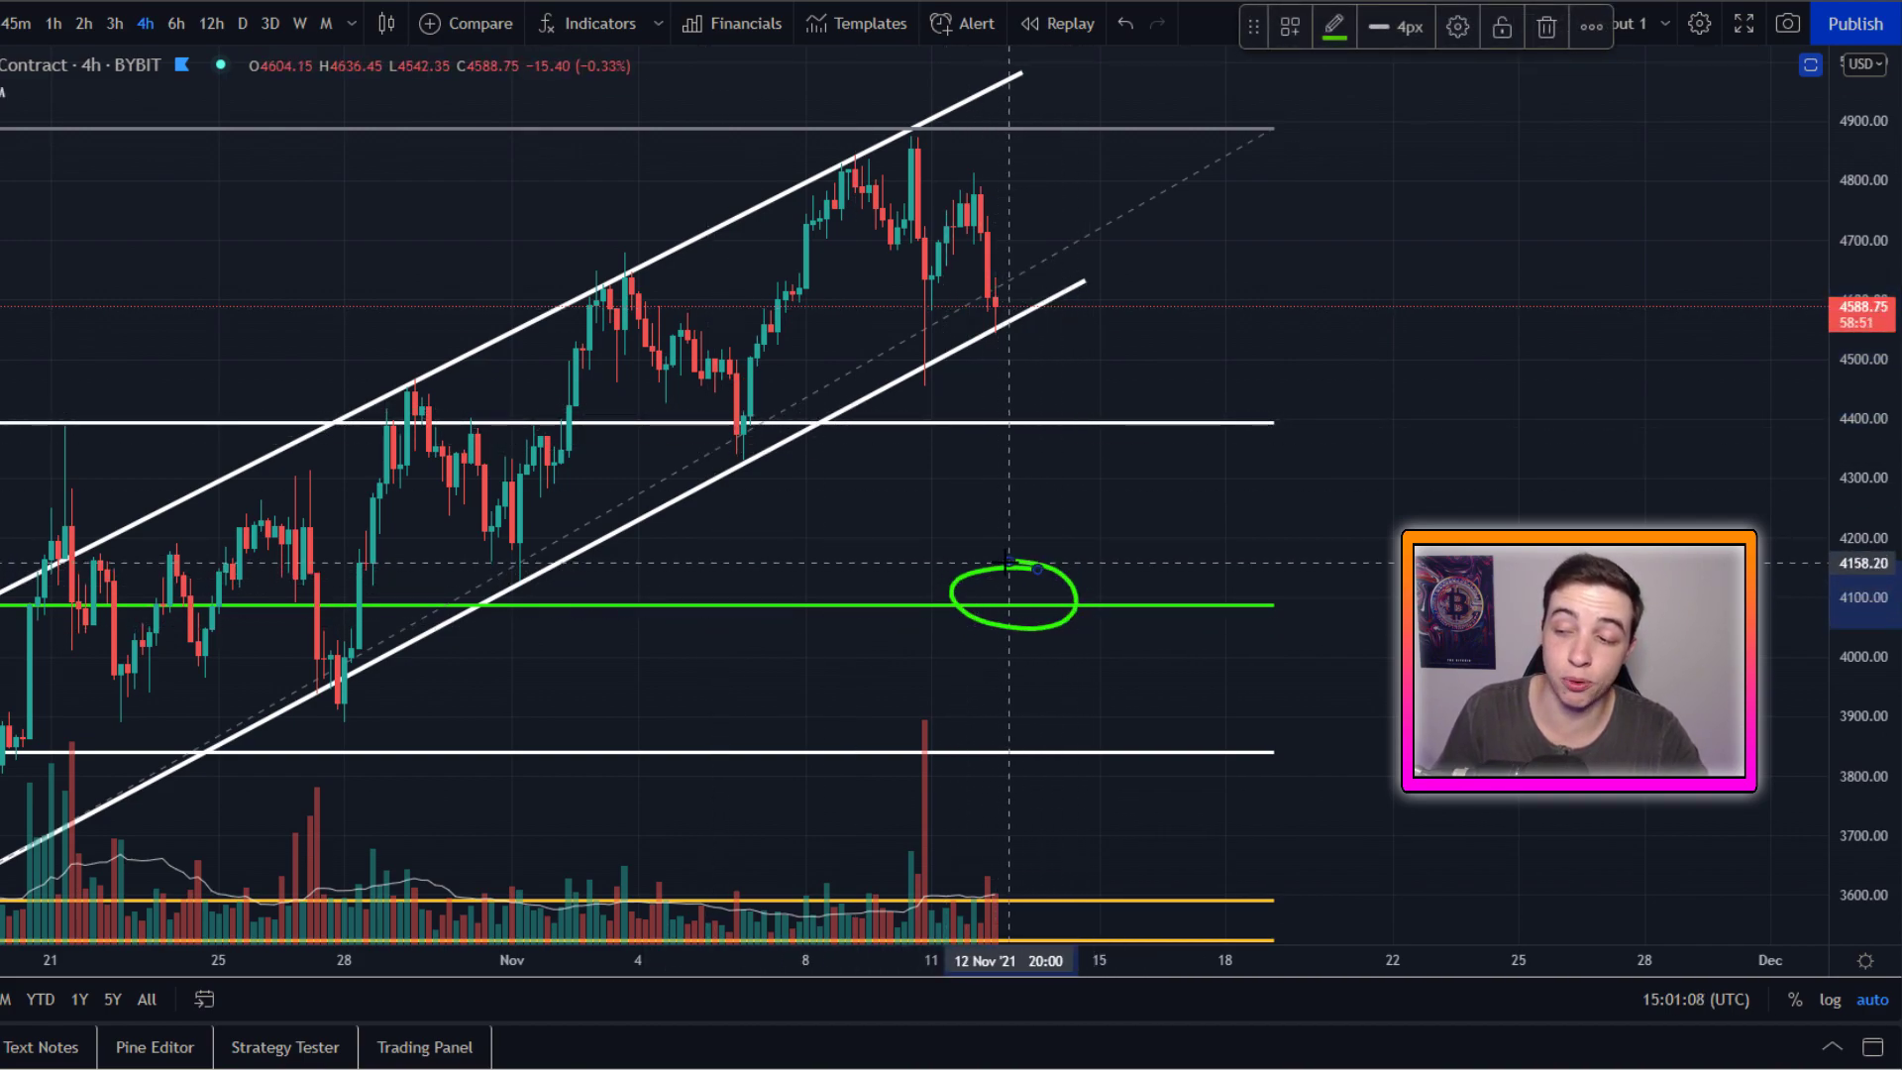
{"action": "key", "text": "ctrl+z"}
{"action": "mouse_move", "coordinate": [978, 295]}
{"action": "left_mouse_down"}
{"action": "mouse_move", "coordinate": [1002, 340]}
{"action": "mouse_move", "coordinate": [1050, 327]}
{"action": "left_mouse_up"}
{"action": "key", "text": "ctrl+z"}
{"action": "key", "text": "ctrl+z"}
{"action": "left_click_drag", "start_coordinate": [1036, 396], "coordinate": [1025, 424]}
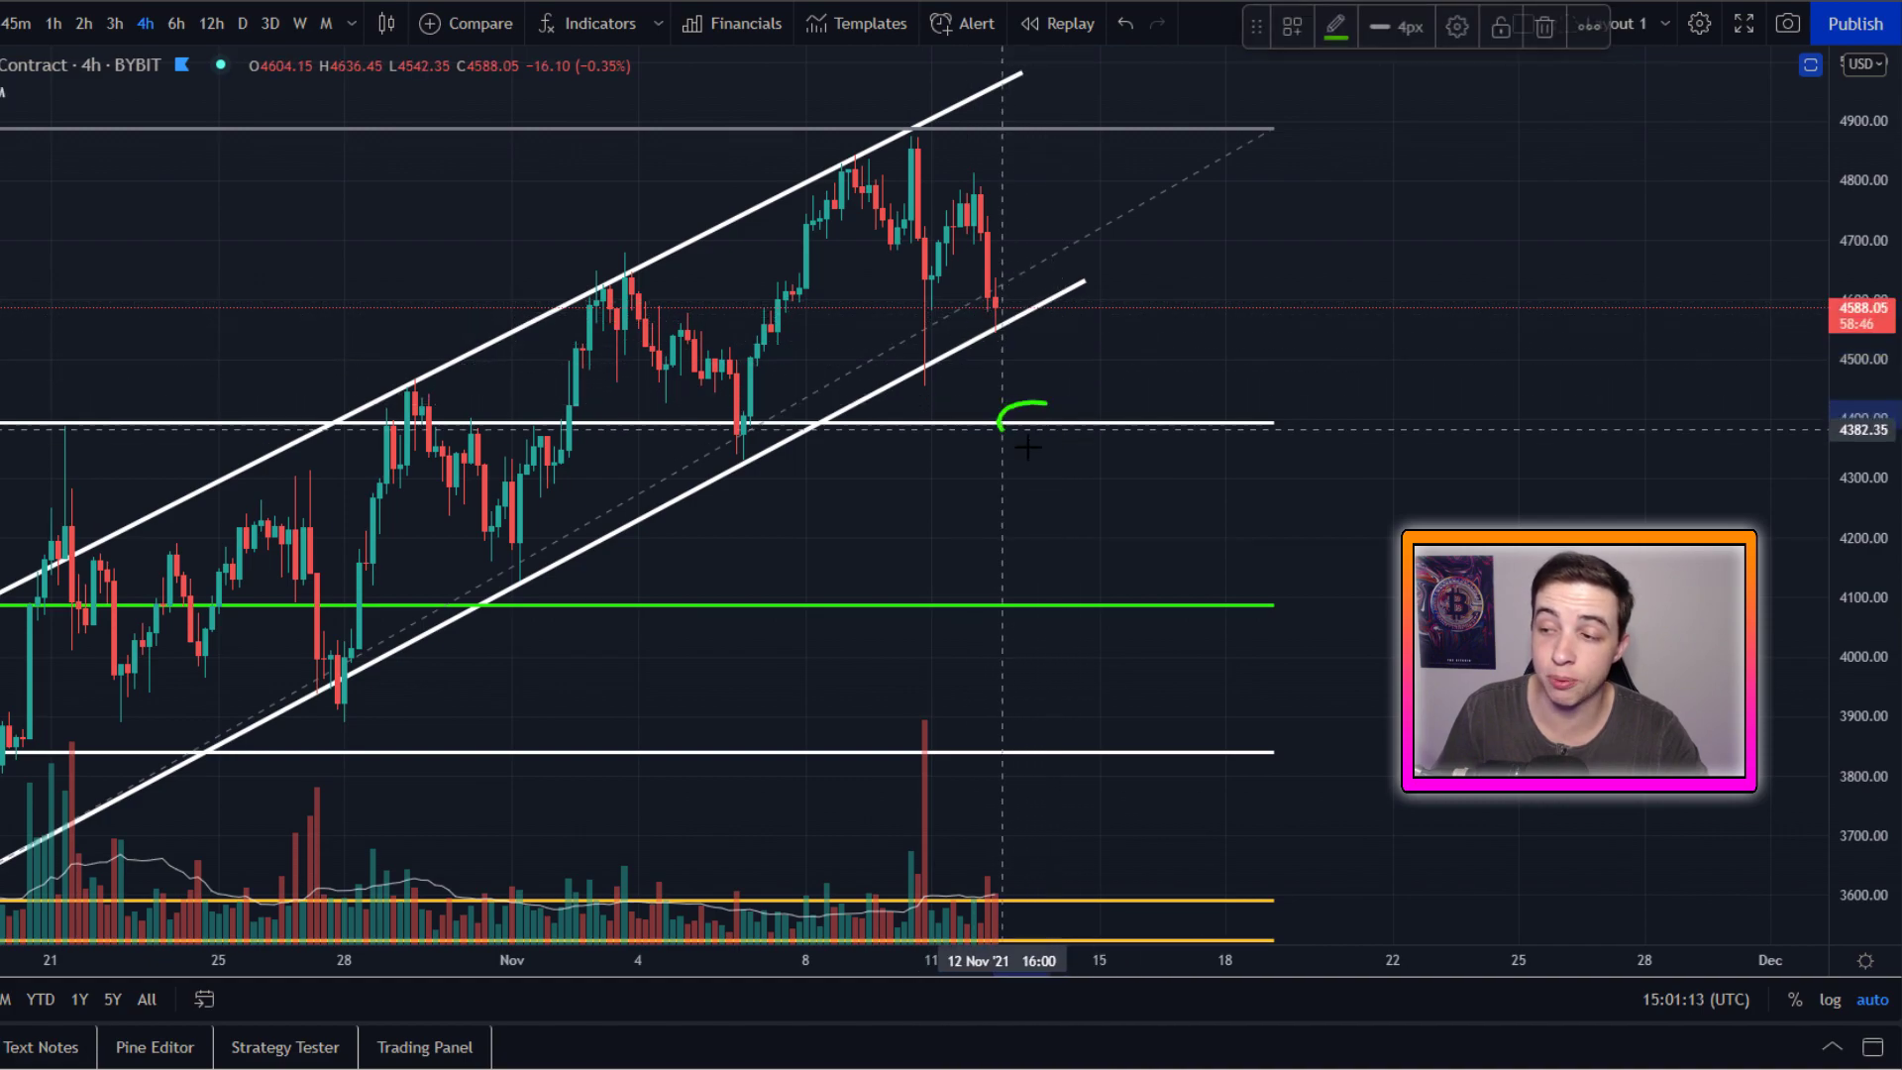
{"action": "key", "text": "ctrl+z"}
{"action": "scroll", "coordinate": [1075, 344], "scroll_direction": "up", "scroll_amount": 1}
{"action": "left_click_drag", "start_coordinate": [1030, 284], "coordinate": [1030, 295]}
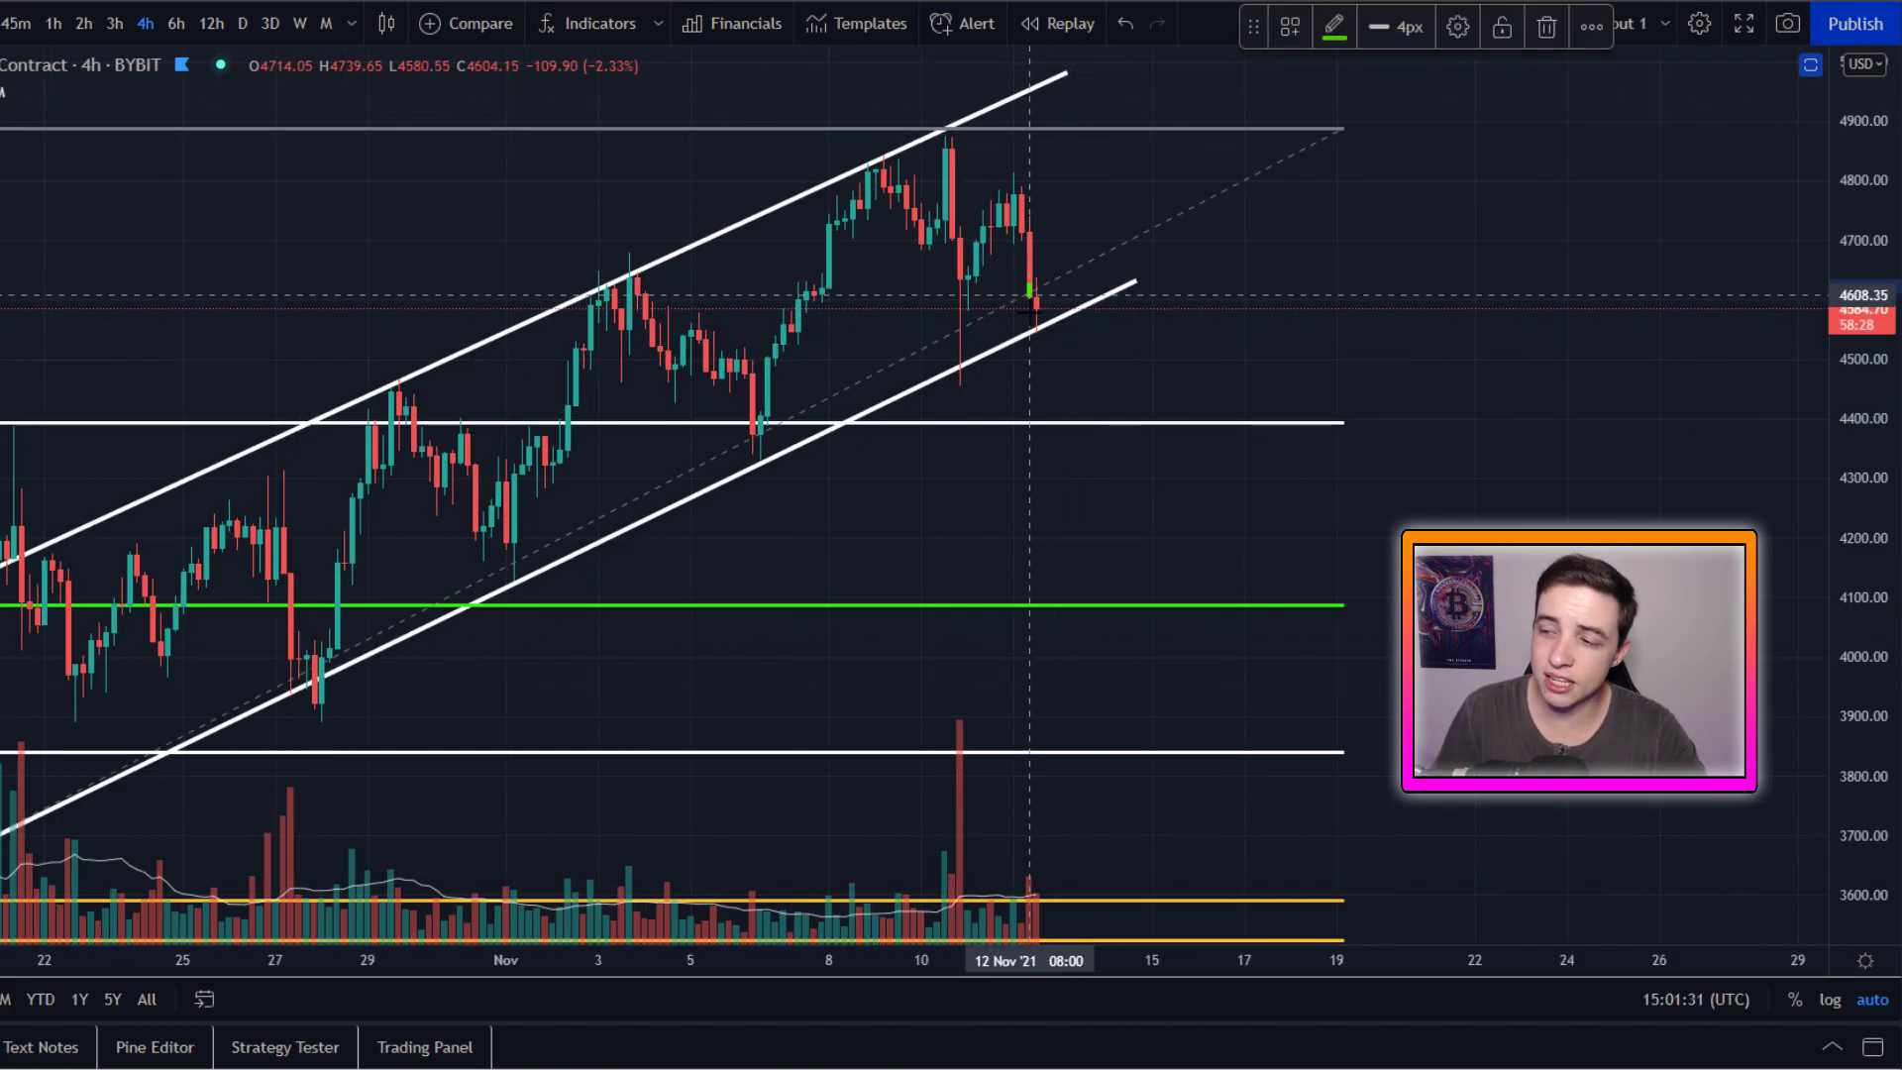
- Sketch green strokes over and below the recent candles, undoing each one
{"action": "left_click_drag", "start_coordinate": [1107, 382], "coordinate": [1167, 500]}
{"action": "key", "text": "ctrl+z"}
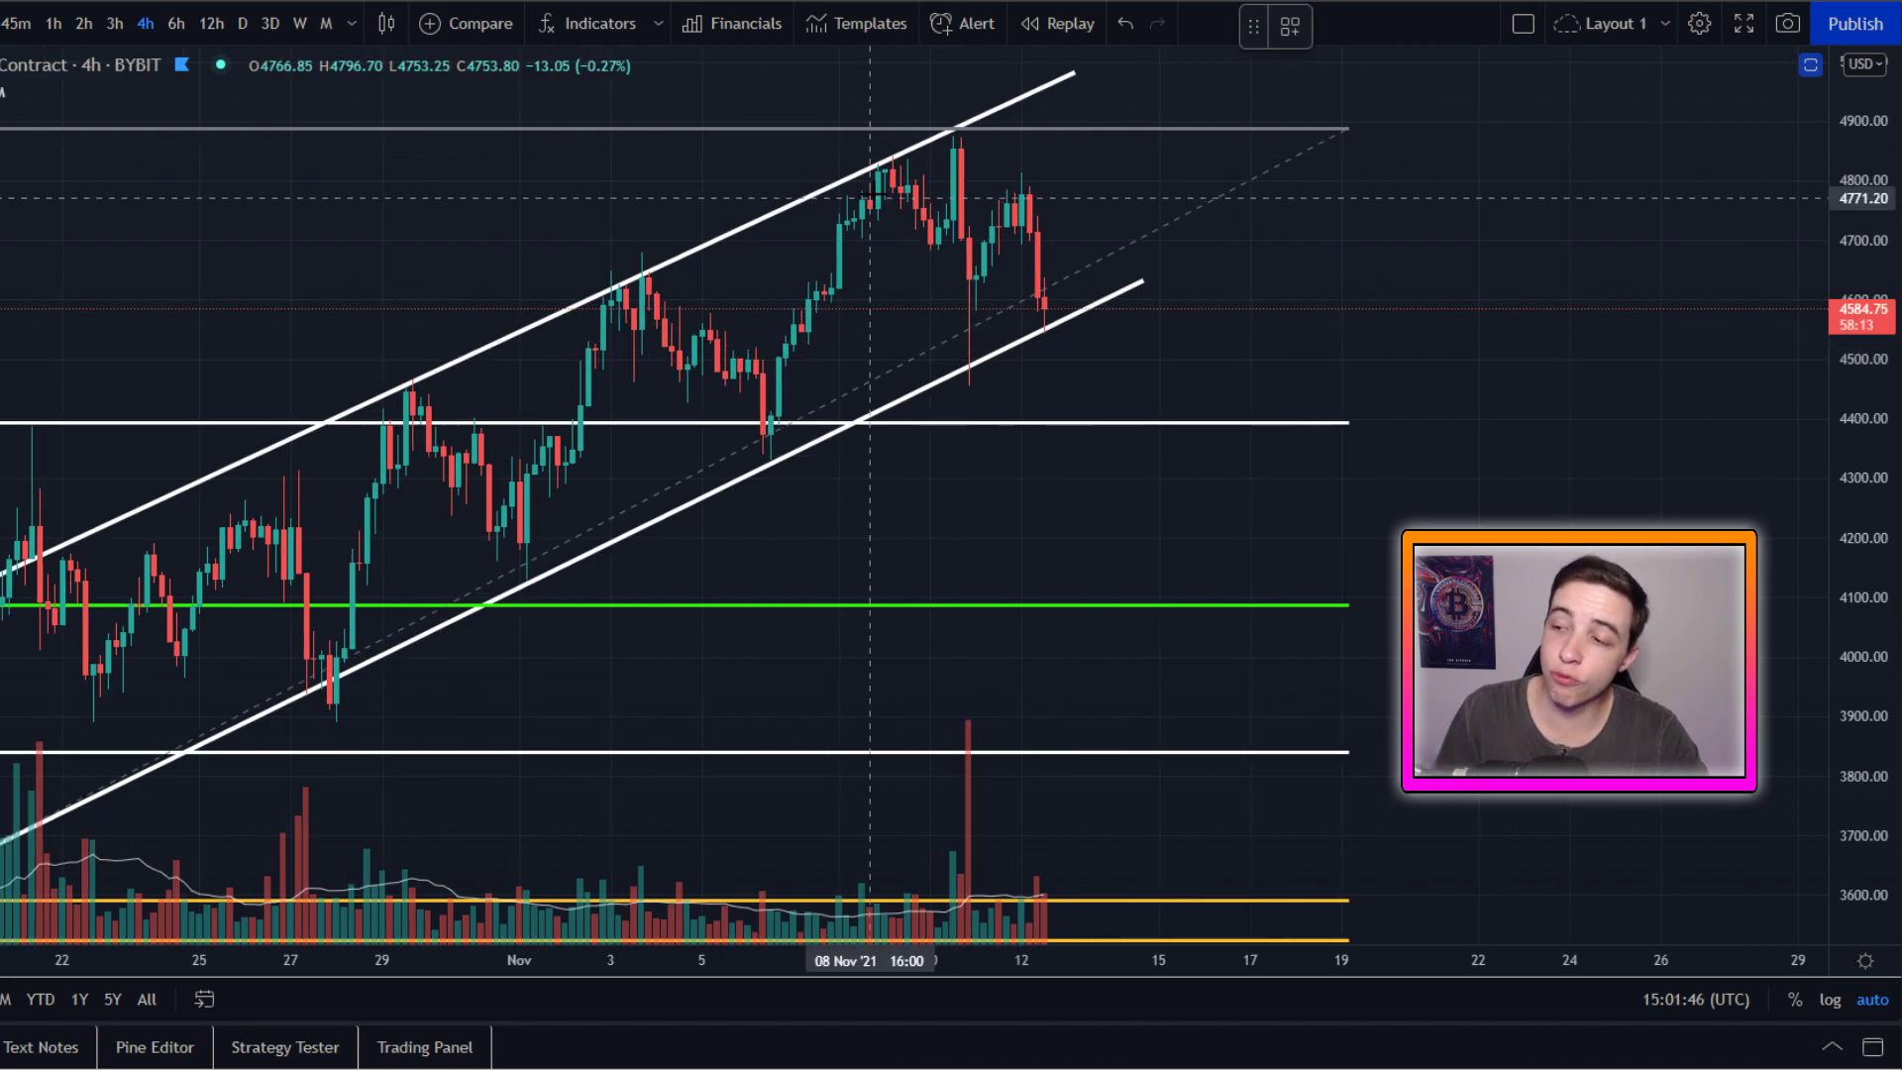
{"action": "mouse_move", "coordinate": [879, 198]}
{"action": "left_mouse_down"}
{"action": "mouse_move", "coordinate": [1050, 315]}
{"action": "mouse_move", "coordinate": [1138, 191]}
{"action": "left_mouse_up"}
{"action": "key", "text": "ctrl+z"}
{"action": "left_click_drag", "start_coordinate": [1041, 287], "coordinate": [1040, 292]}
{"action": "key", "text": "ctrl+z"}
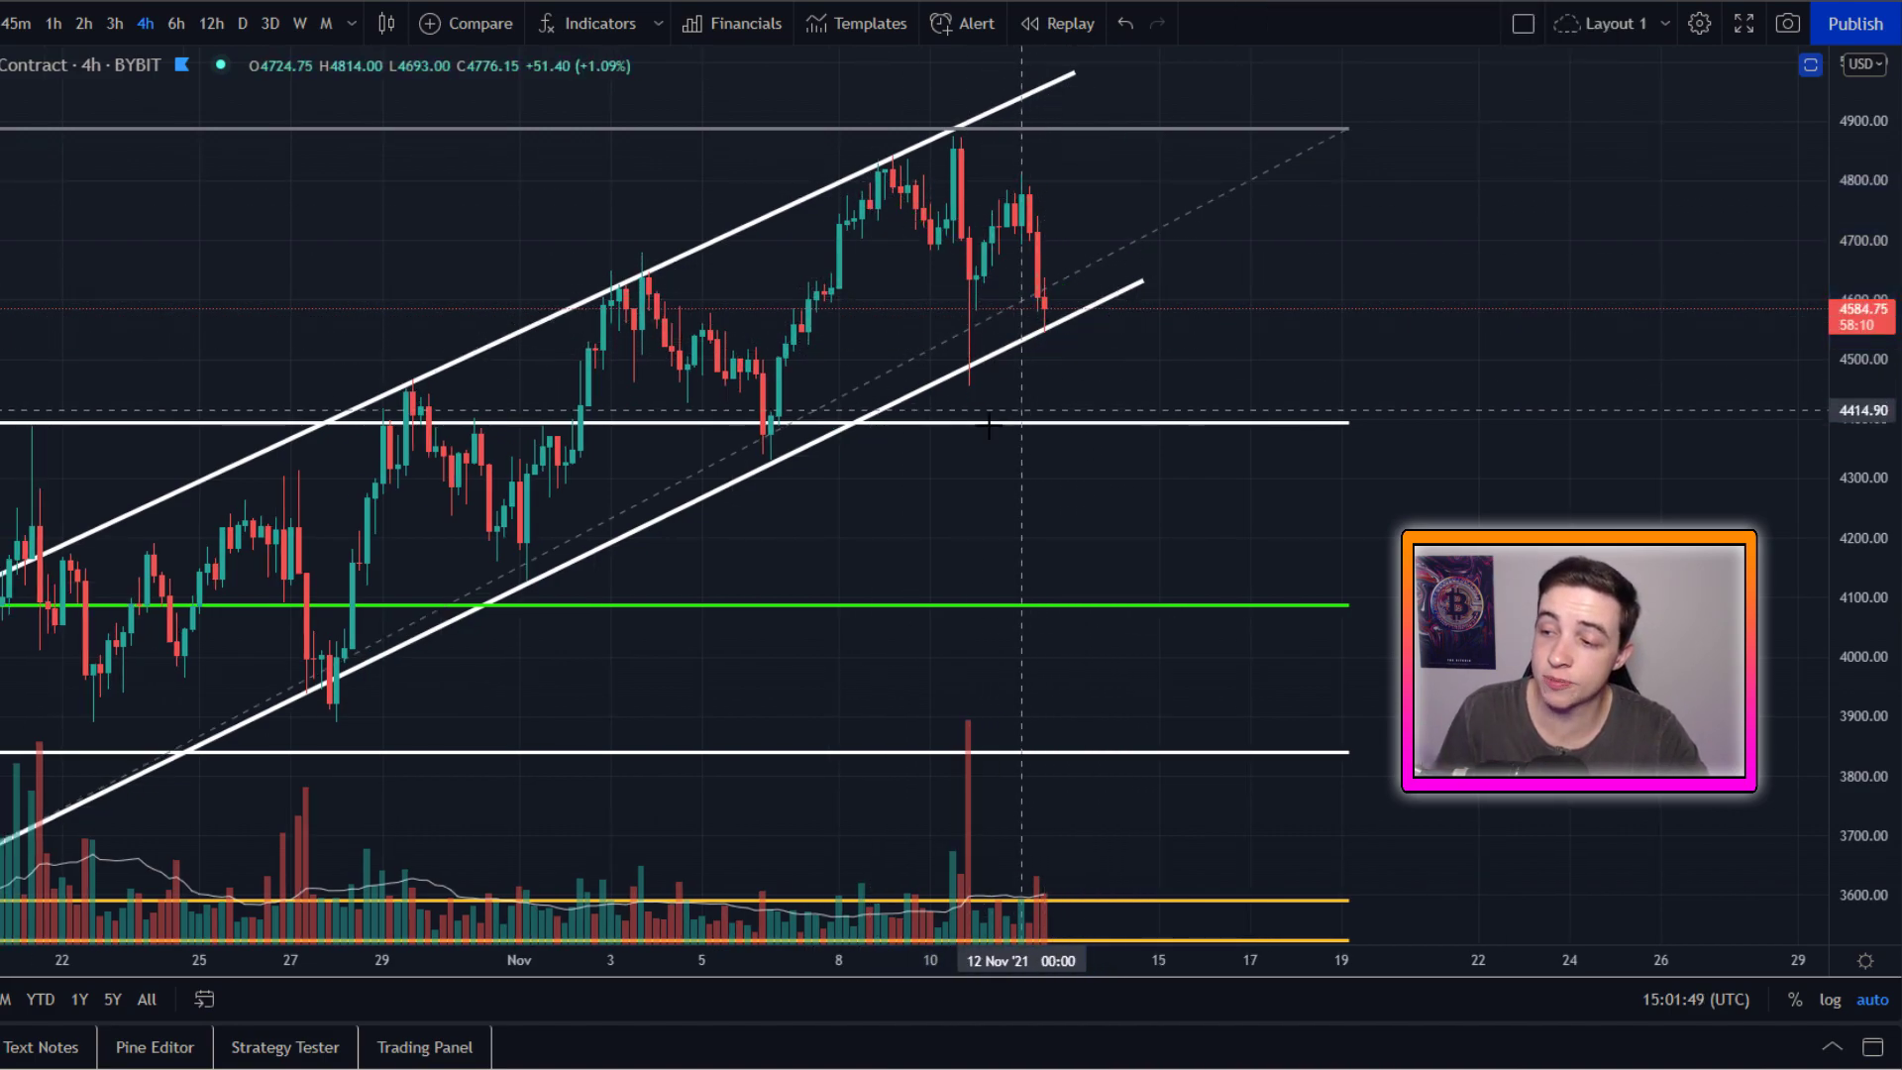
- Draw small green marks and an arc near the latest candles, undoing each
{"action": "scroll", "coordinate": [741, 511], "scroll_direction": "down", "scroll_amount": 5}
{"action": "left_click_drag", "start_coordinate": [741, 510], "coordinate": [738, 495]}
{"action": "key", "text": "ctrl+z"}
{"action": "left_click_drag", "start_coordinate": [872, 407], "coordinate": [876, 401]}
{"action": "key", "text": "ctrl+z"}
{"action": "left_click_drag", "start_coordinate": [1062, 307], "coordinate": [1020, 327]}
{"action": "key", "text": "ctrl+z"}
- Try a green diagonal stroke and a circle around the latest candles, then remove both
{"action": "scroll", "coordinate": [1179, 390], "scroll_direction": "up", "scroll_amount": 3}
{"action": "mouse_move", "coordinate": [842, 205]}
{"action": "left_mouse_down"}
{"action": "mouse_move", "coordinate": [978, 330]}
{"action": "mouse_move", "coordinate": [1065, 234]}
{"action": "left_mouse_up"}
{"action": "key", "text": "ctrl+z"}
{"action": "mouse_move", "coordinate": [1065, 300]}
{"action": "left_mouse_down"}
{"action": "mouse_move", "coordinate": [971, 312]}
{"action": "mouse_move", "coordinate": [1086, 309]}
{"action": "left_mouse_up"}
{"action": "key", "text": "ctrl+z"}
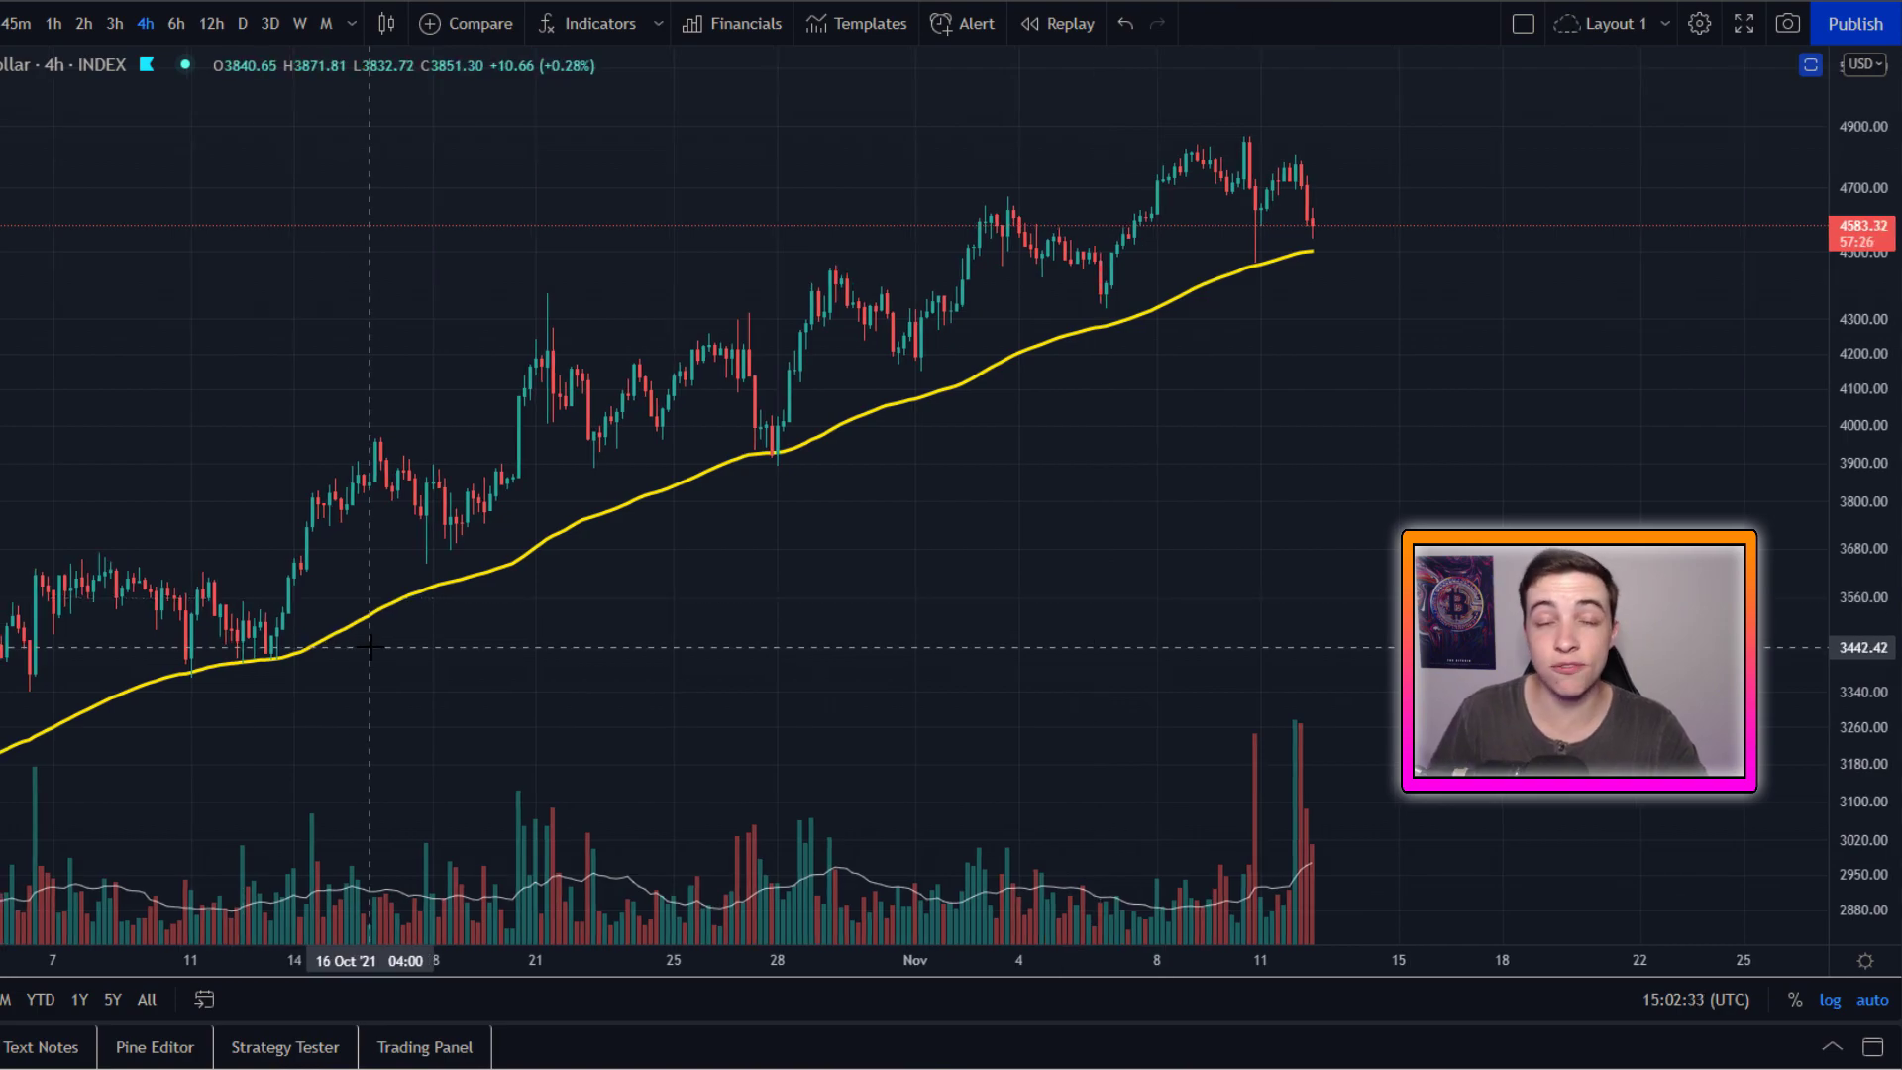
- Circle the mid-October, late-October and early-November moving-average touches in green
{"action": "mouse_move", "coordinate": [287, 622]}
{"action": "left_mouse_down"}
{"action": "mouse_move", "coordinate": [193, 684]}
{"action": "mouse_move", "coordinate": [302, 649]}
{"action": "left_mouse_up"}
{"action": "mouse_move", "coordinate": [802, 411]}
{"action": "left_mouse_down"}
{"action": "mouse_move", "coordinate": [726, 441]}
{"action": "mouse_move", "coordinate": [801, 414]}
{"action": "left_mouse_up"}
{"action": "left_click_drag", "start_coordinate": [1266, 256], "coordinate": [1250, 252]}
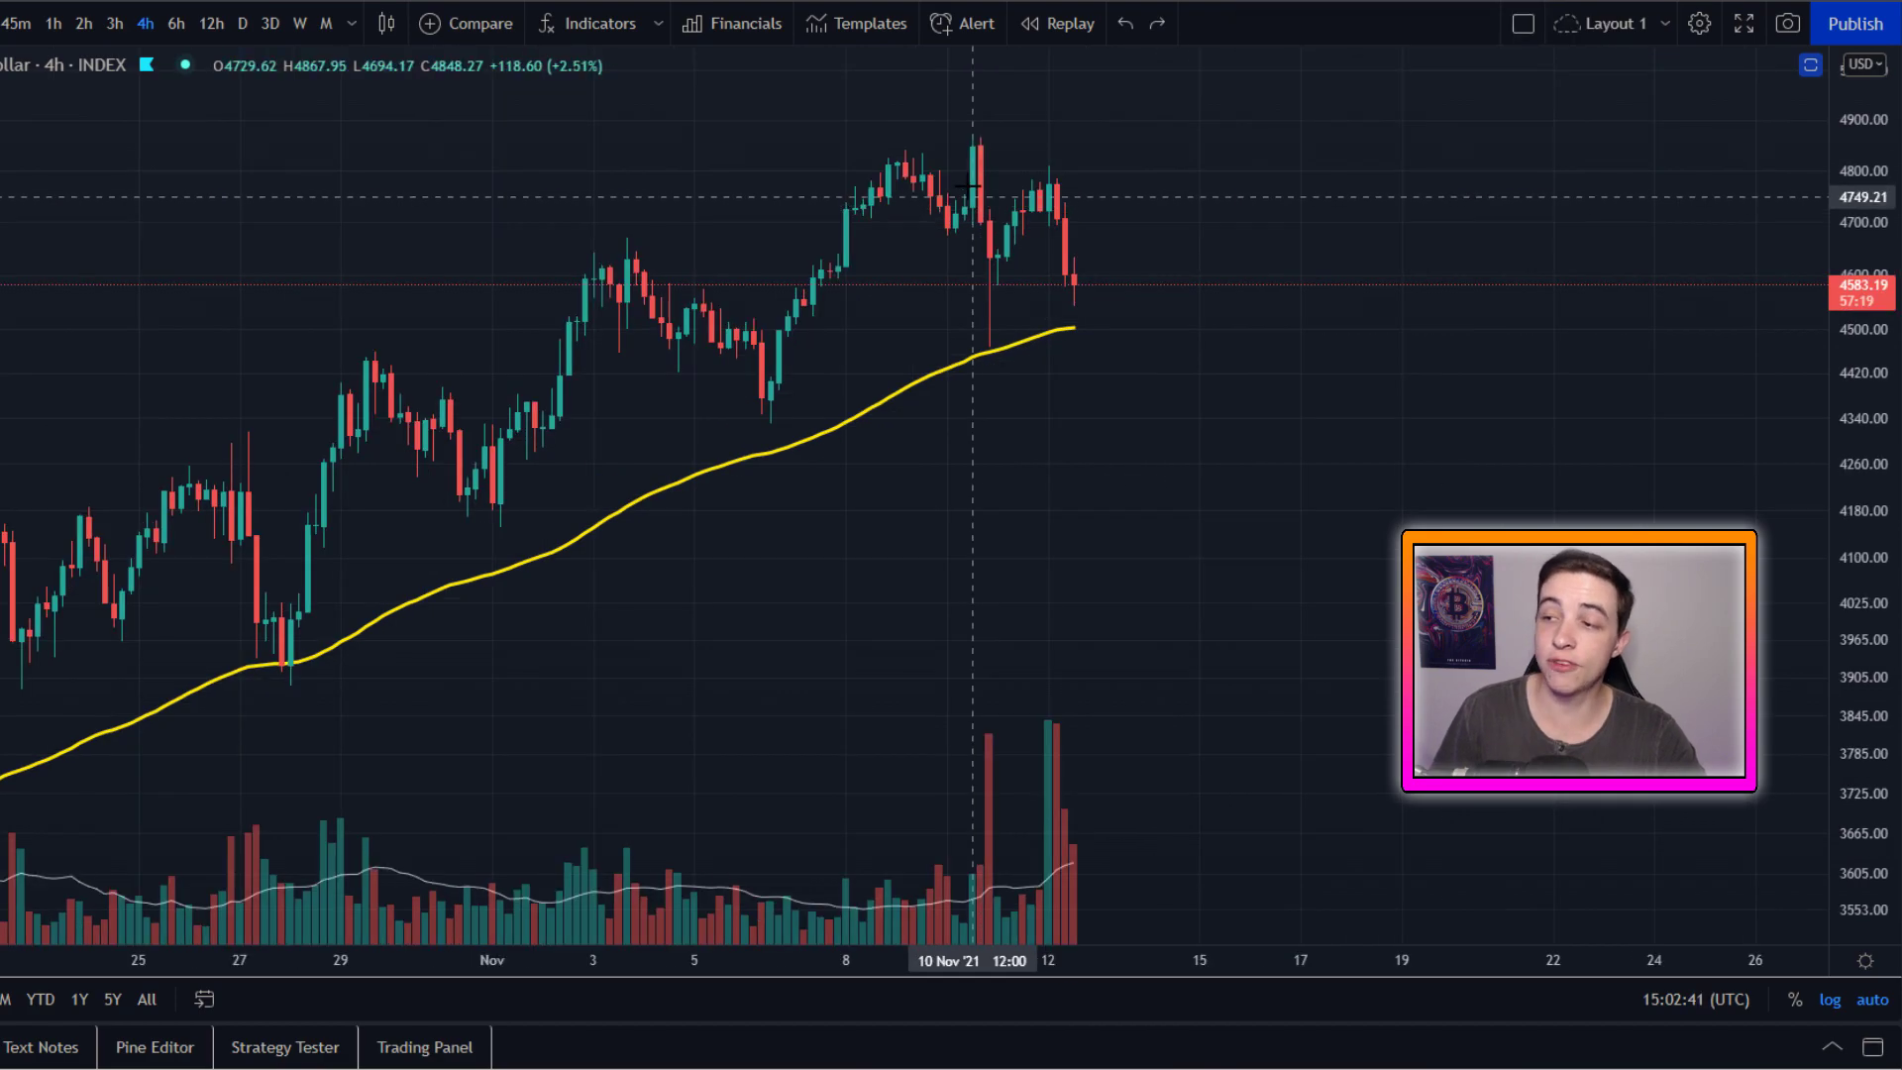
{"action": "mouse_move", "coordinate": [991, 288]}
{"action": "left_mouse_down"}
{"action": "mouse_move", "coordinate": [939, 342]}
{"action": "mouse_move", "coordinate": [991, 288]}
{"action": "left_mouse_up"}
{"action": "key", "text": "ctrl+z"}
- Replace the 11 Nov circle with trial drop and rebound sketches, then circle where price meets the MA
{"action": "mouse_move", "coordinate": [921, 182]}
{"action": "left_mouse_down"}
{"action": "mouse_move", "coordinate": [989, 354]}
{"action": "mouse_move", "coordinate": [1040, 333]}
{"action": "mouse_move", "coordinate": [981, 349]}
{"action": "left_mouse_up"}
{"action": "key", "text": "ctrl+z"}
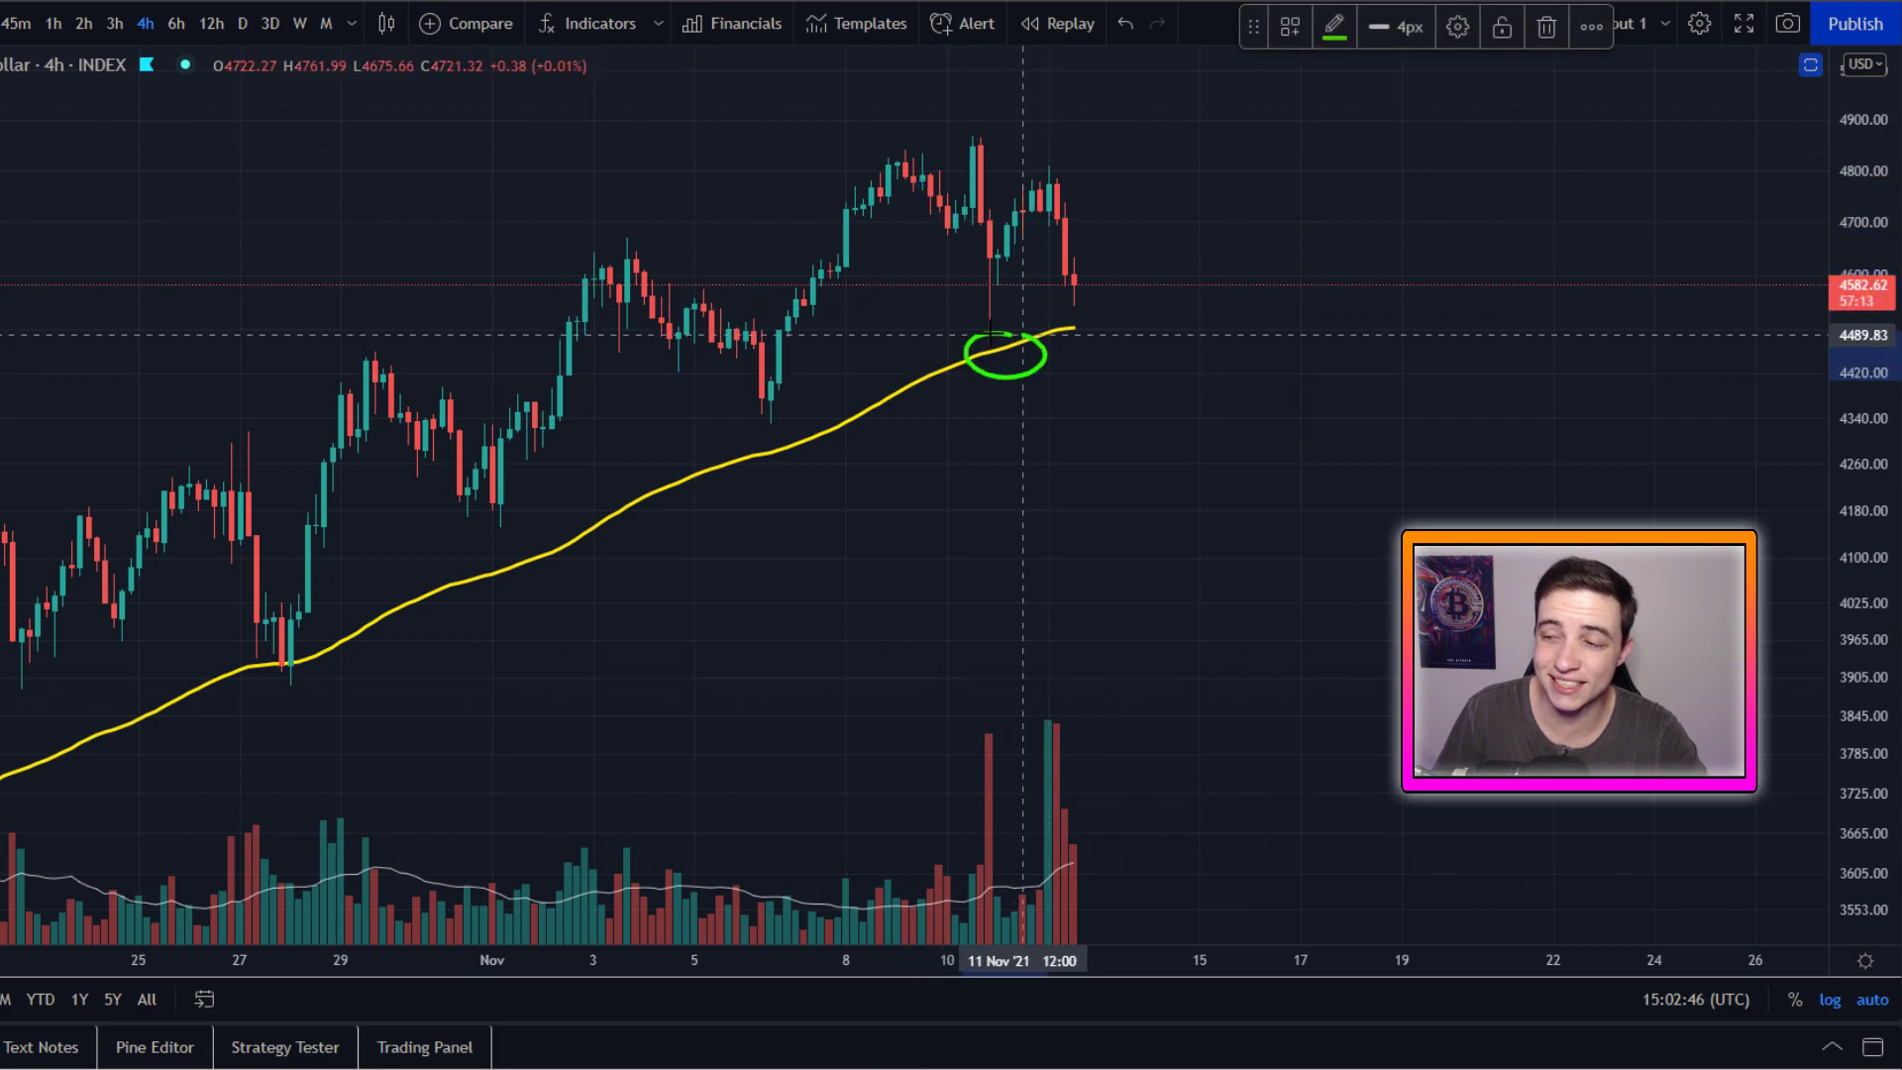
{"action": "key", "text": "ctrl+z"}
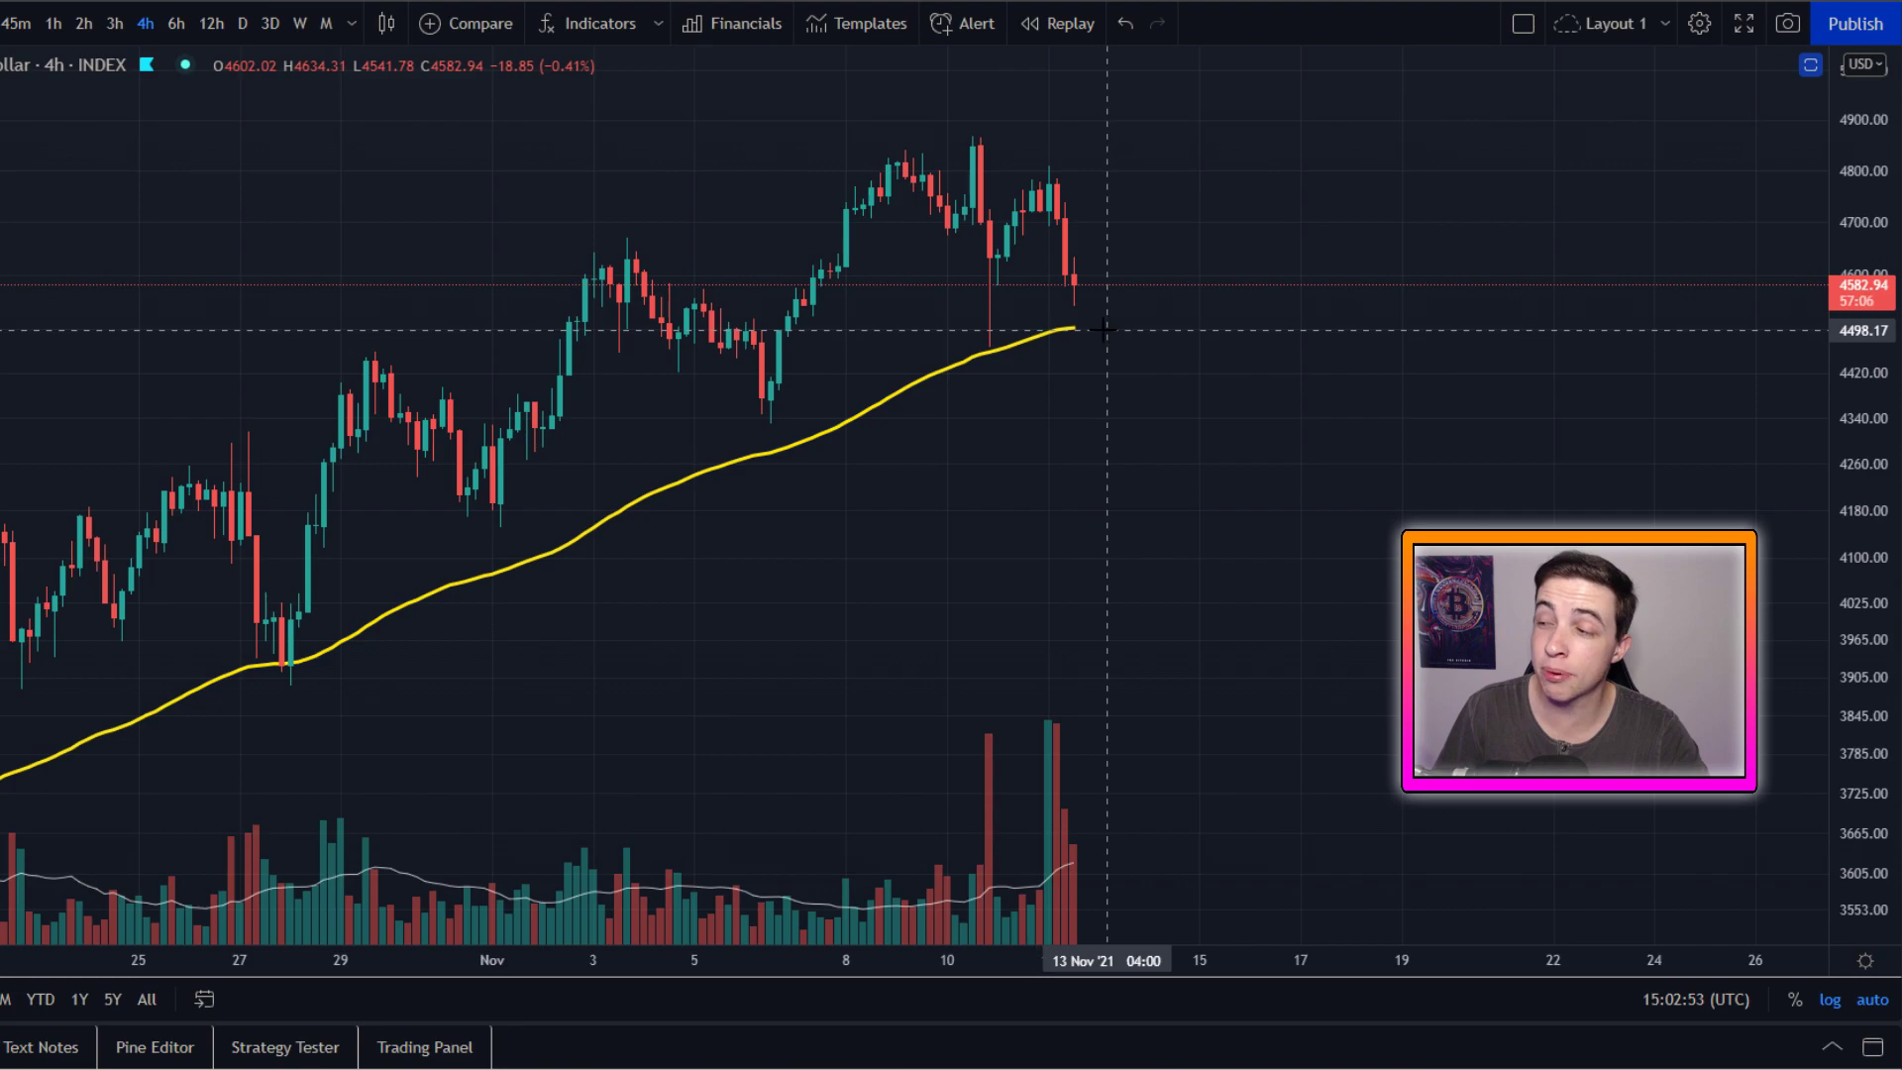
{"action": "mouse_move", "coordinate": [1075, 319]}
{"action": "left_mouse_down"}
{"action": "mouse_move", "coordinate": [1149, 337]}
{"action": "mouse_move", "coordinate": [1025, 359]}
{"action": "mouse_move", "coordinate": [1057, 314]}
{"action": "left_mouse_up"}
{"action": "key", "text": "ctrl+z"}
{"action": "mouse_move", "coordinate": [1058, 228]}
{"action": "left_mouse_down"}
{"action": "mouse_move", "coordinate": [1084, 323]}
{"action": "mouse_move", "coordinate": [1179, 204]}
{"action": "left_mouse_up"}
{"action": "key", "text": "ctrl+z"}
{"action": "mouse_move", "coordinate": [1107, 305]}
{"action": "left_mouse_down"}
{"action": "mouse_move", "coordinate": [970, 325]}
{"action": "mouse_move", "coordinate": [1184, 342]}
{"action": "mouse_move", "coordinate": [997, 310]}
{"action": "left_mouse_up"}
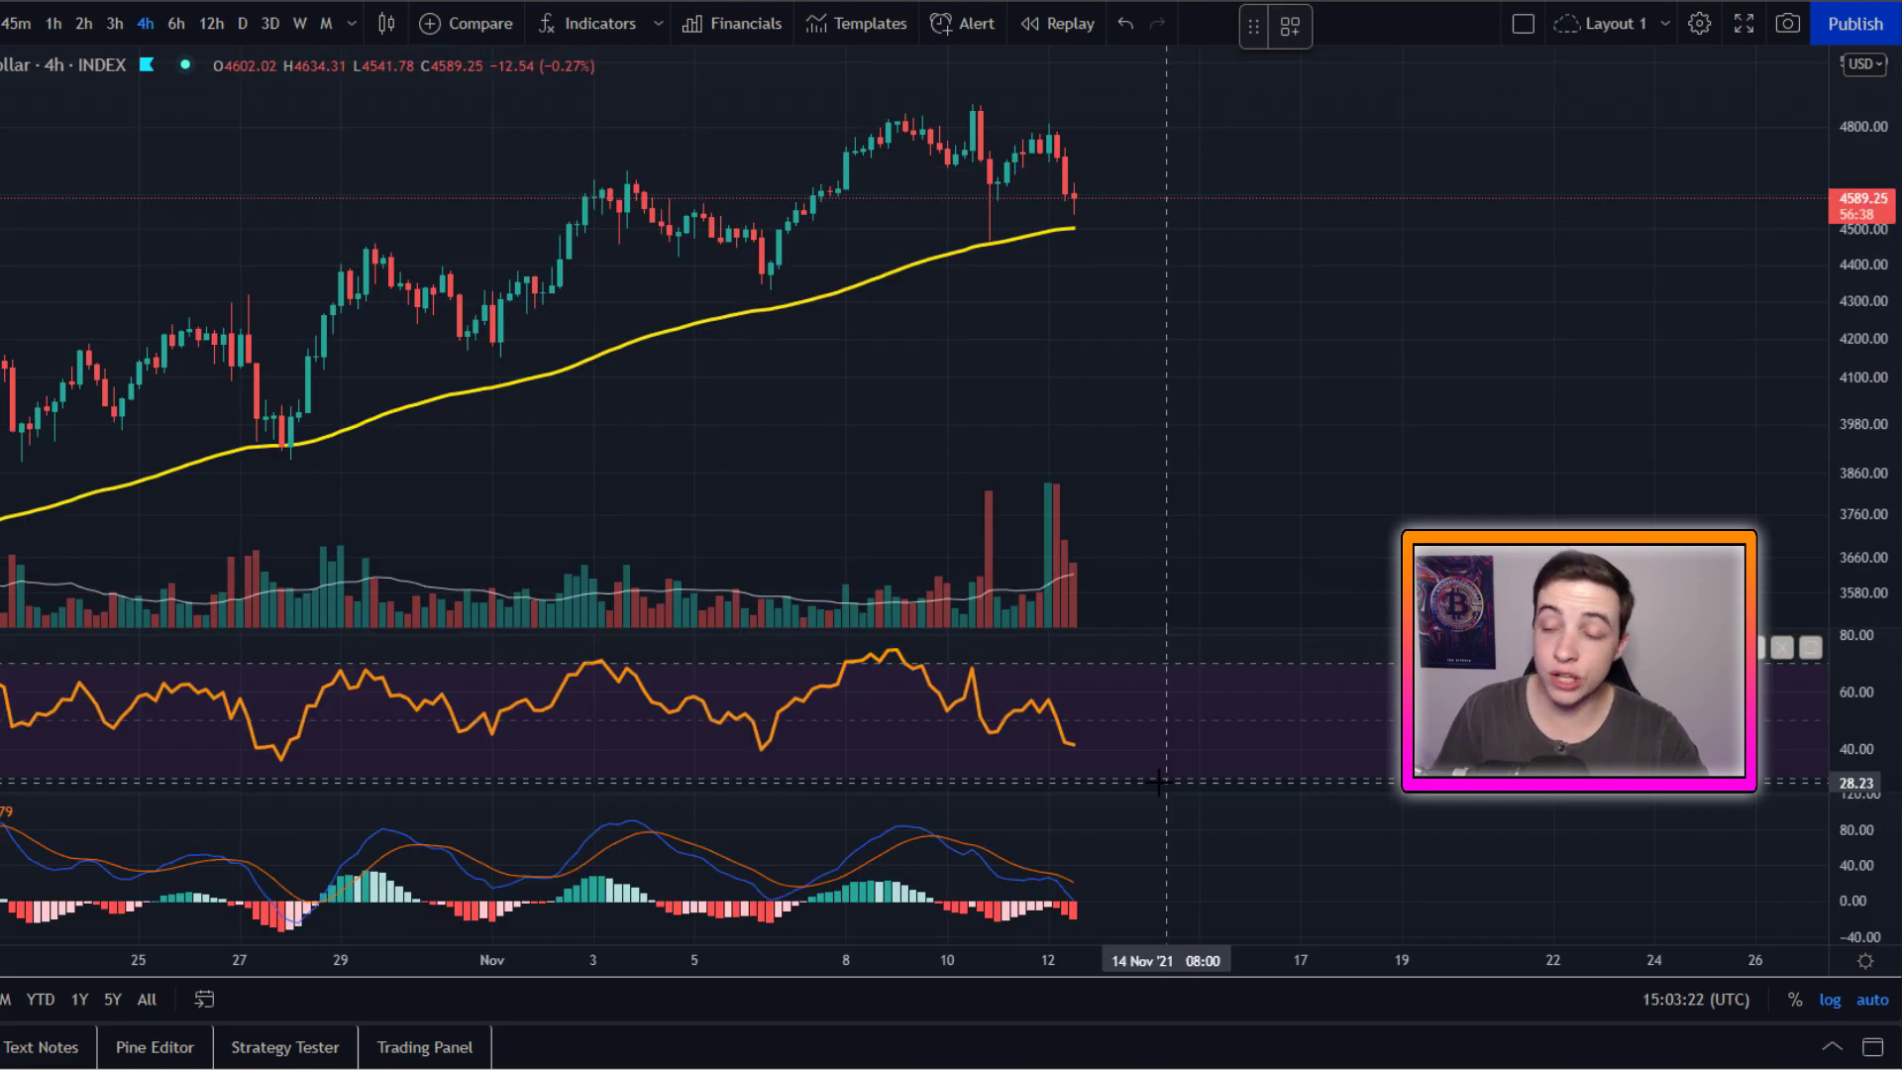
- Draw a green line across the RSI pane after undoing a circle on its recent peaks
{"action": "mouse_move", "coordinate": [1091, 709]}
{"action": "left_mouse_down"}
{"action": "mouse_move", "coordinate": [842, 757]}
{"action": "mouse_move", "coordinate": [1089, 822]}
{"action": "mouse_move", "coordinate": [1129, 812]}
{"action": "left_mouse_up"}
{"action": "key", "text": "ctrl+z"}
{"action": "key", "text": "ctrl+z"}
{"action": "mouse_move", "coordinate": [896, 653]}
{"action": "left_mouse_down"}
{"action": "mouse_move", "coordinate": [1040, 682]}
{"action": "mouse_move", "coordinate": [1149, 753]}
{"action": "left_mouse_up"}
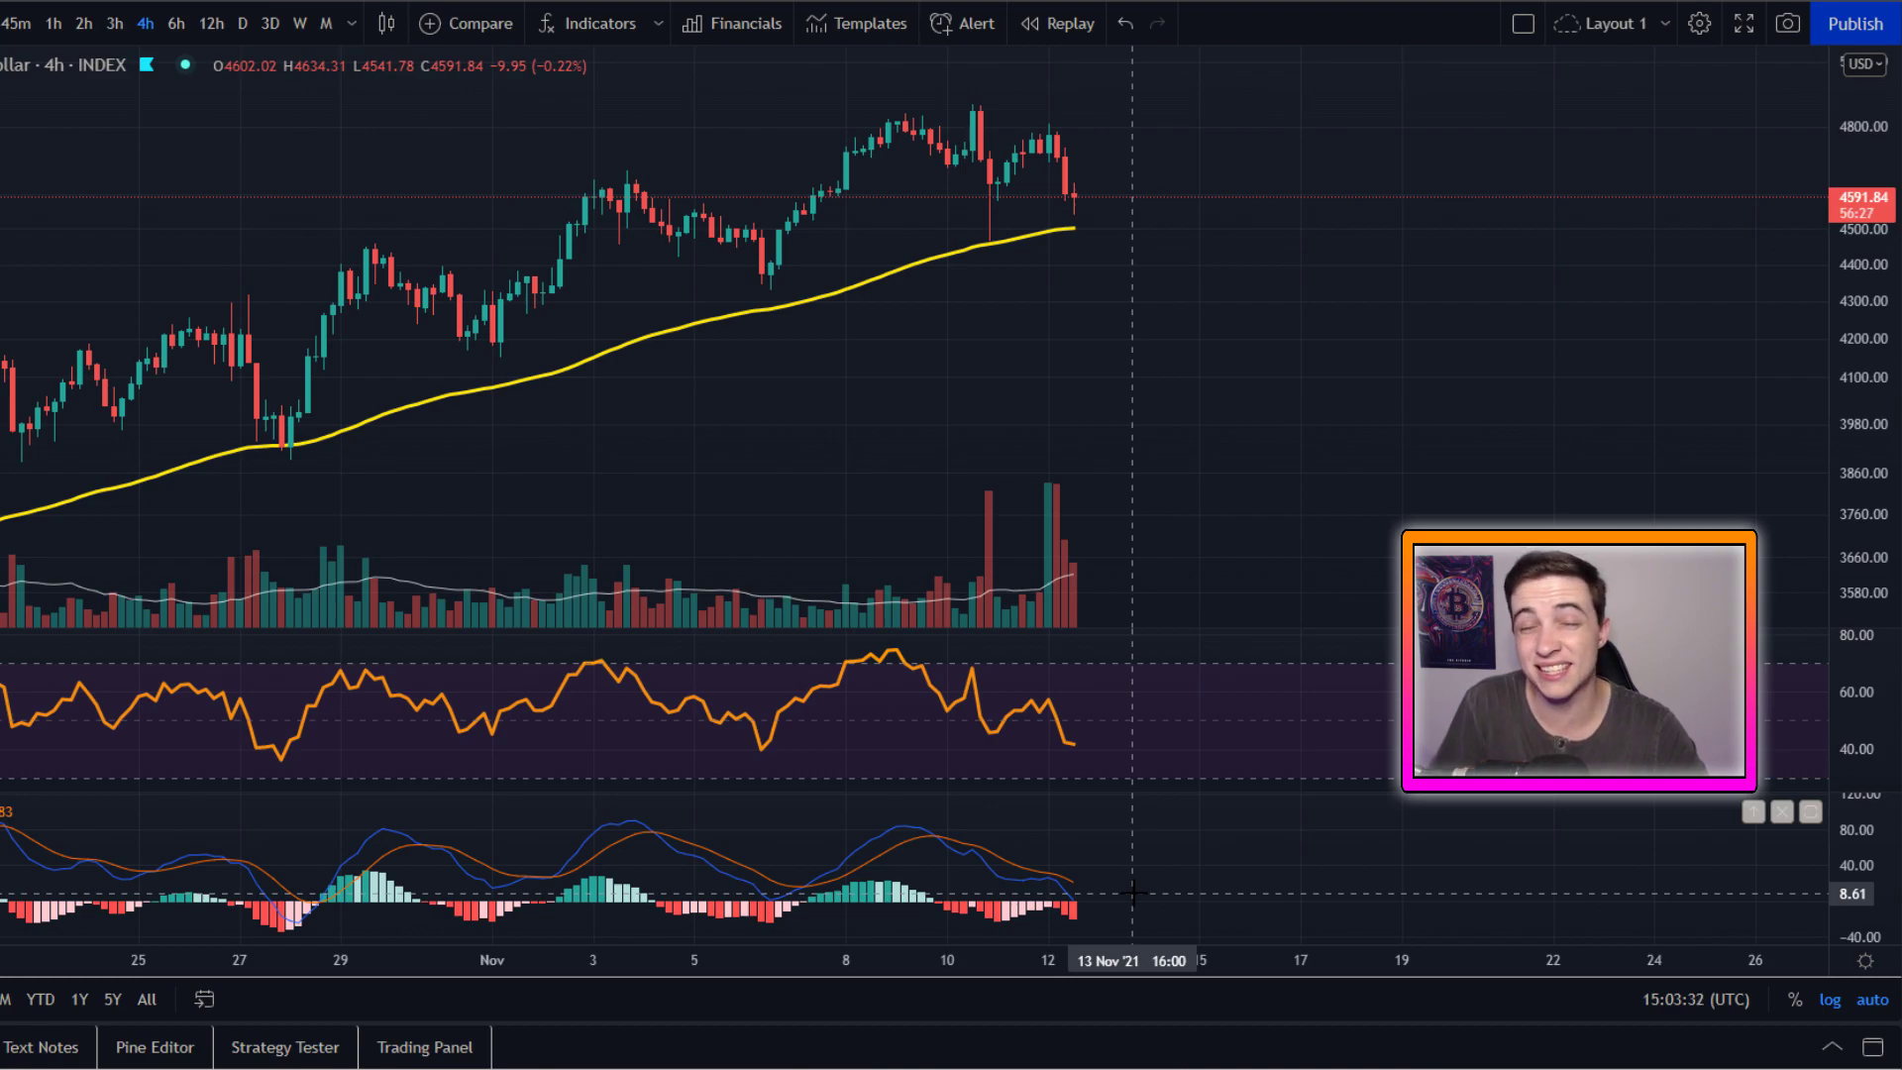
{"action": "left_click_drag", "start_coordinate": [1001, 773], "coordinate": [1139, 842]}
{"action": "key", "text": "ctrl+z"}
{"action": "left_click_drag", "start_coordinate": [996, 861], "coordinate": [1164, 915]}
{"action": "key", "text": "ctrl+z"}
{"action": "left_click_drag", "start_coordinate": [990, 755], "coordinate": [1079, 753]}
{"action": "key", "text": "ctrl+z"}
{"action": "left_click_drag", "start_coordinate": [946, 653], "coordinate": [832, 650]}
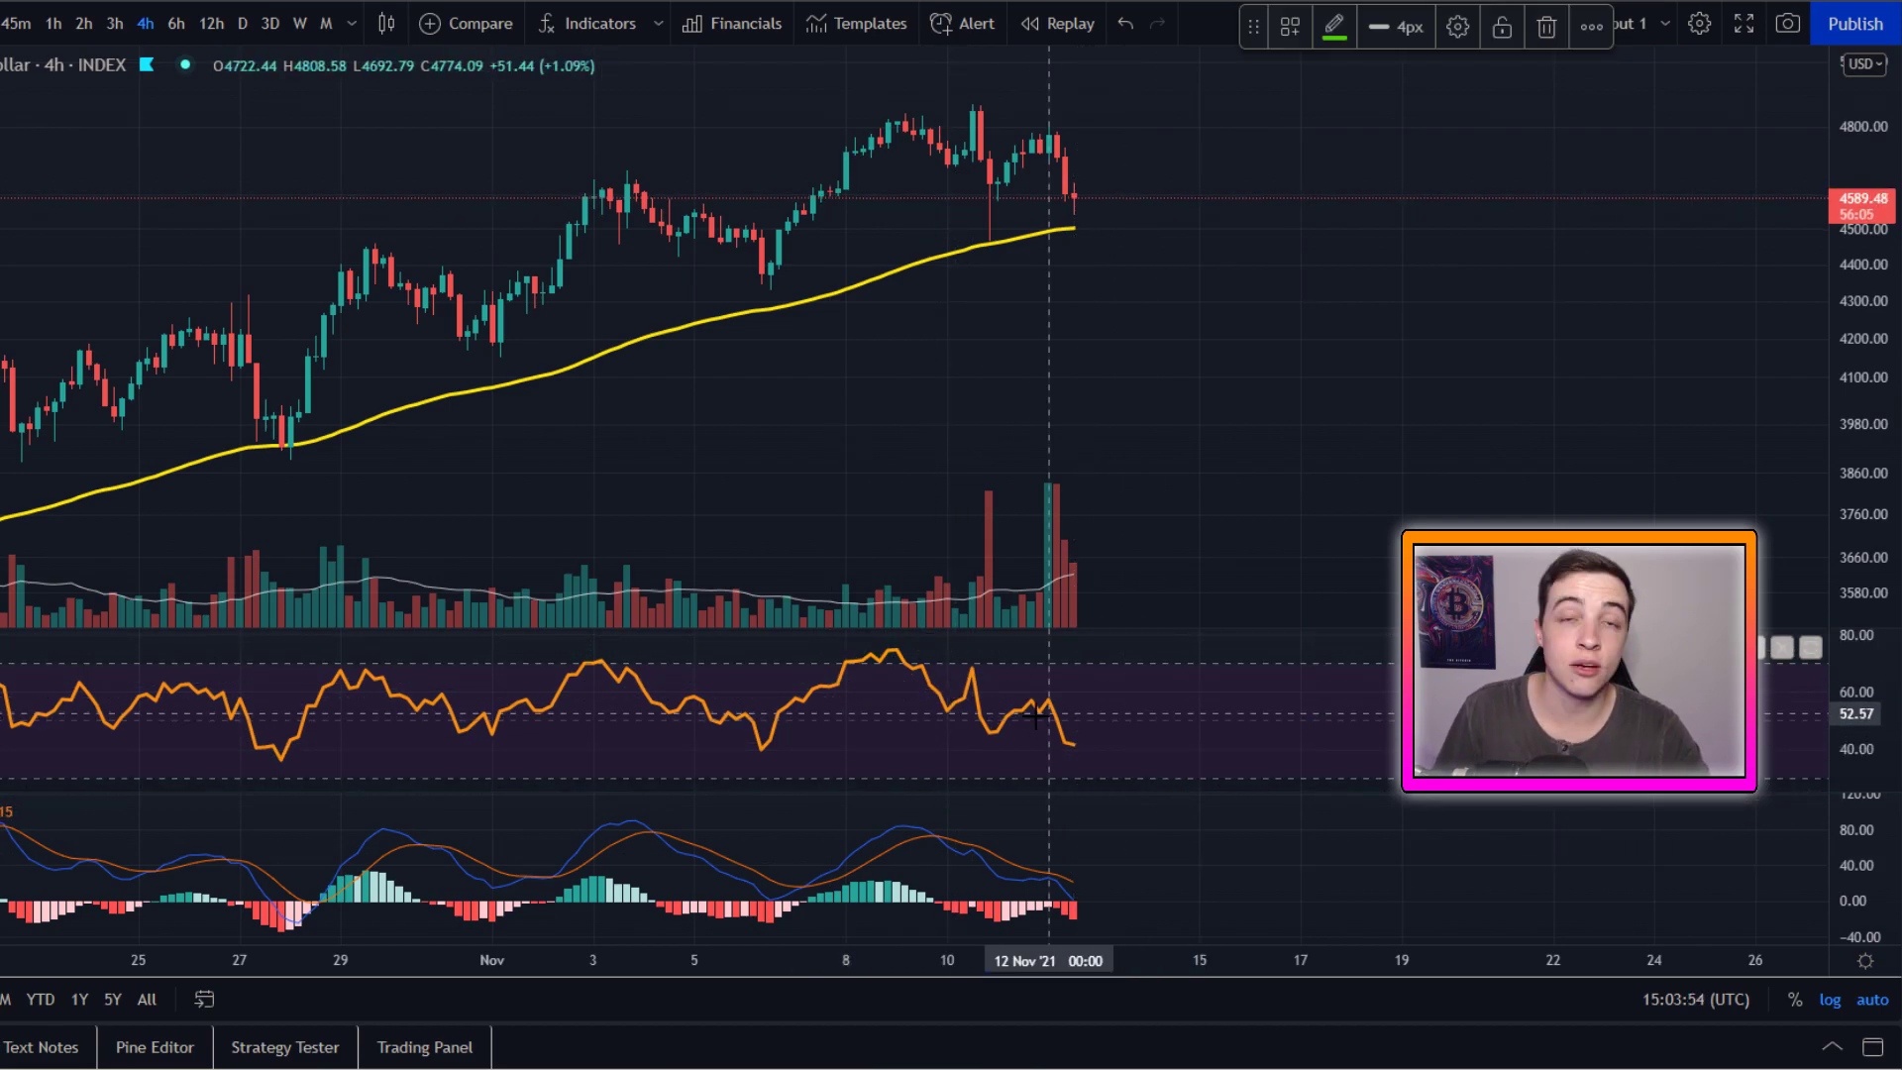
{"action": "mouse_move", "coordinate": [1020, 715]}
{"action": "left_mouse_down"}
{"action": "mouse_move", "coordinate": [1129, 780]}
{"action": "mouse_move", "coordinate": [1329, 734]}
{"action": "mouse_move", "coordinate": [1332, 684]}
{"action": "left_mouse_up"}
{"action": "key", "text": "ctrl+z"}
{"action": "mouse_move", "coordinate": [944, 681]}
{"action": "left_mouse_down"}
{"action": "mouse_move", "coordinate": [1095, 743]}
{"action": "mouse_move", "coordinate": [1210, 700]}
{"action": "left_mouse_up"}
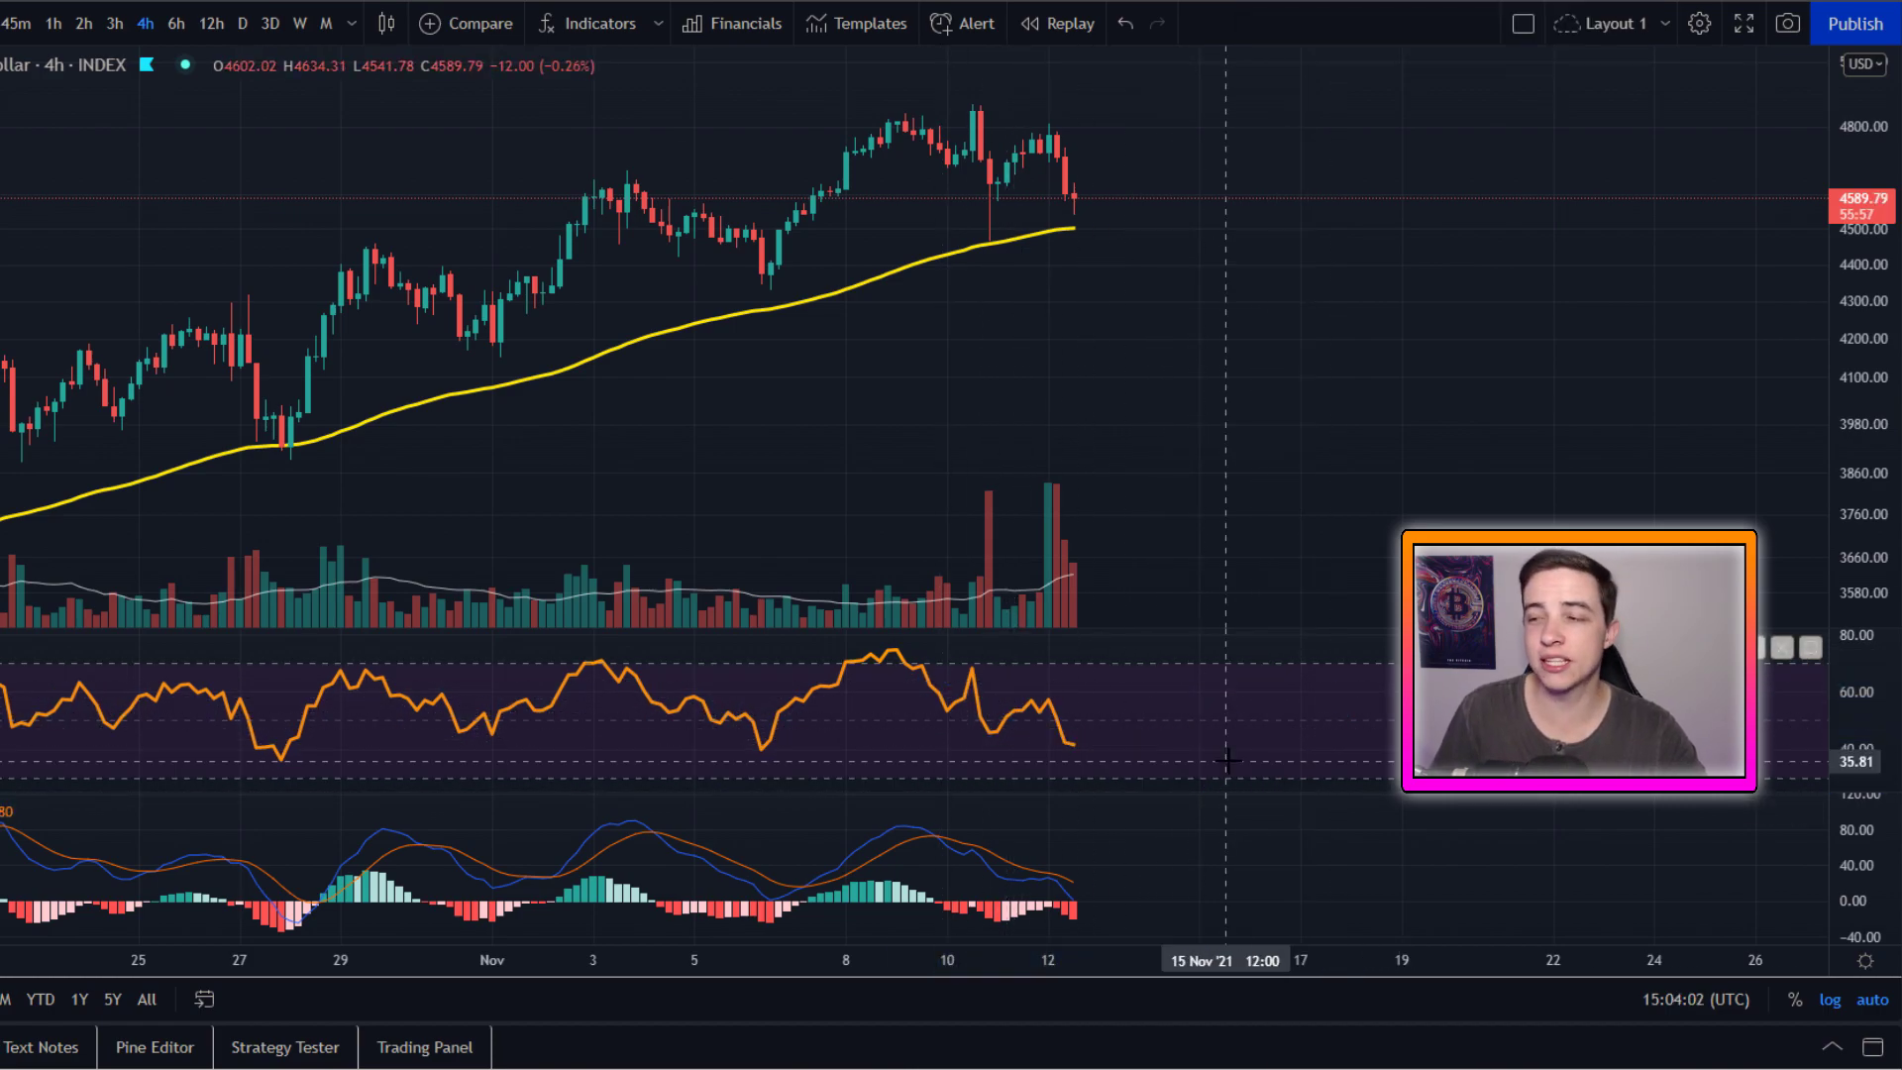
{"action": "mouse_move", "coordinate": [946, 129]}
{"action": "left_mouse_down"}
{"action": "mouse_move", "coordinate": [1120, 222]}
{"action": "mouse_move", "coordinate": [1241, 171]}
{"action": "left_mouse_up"}
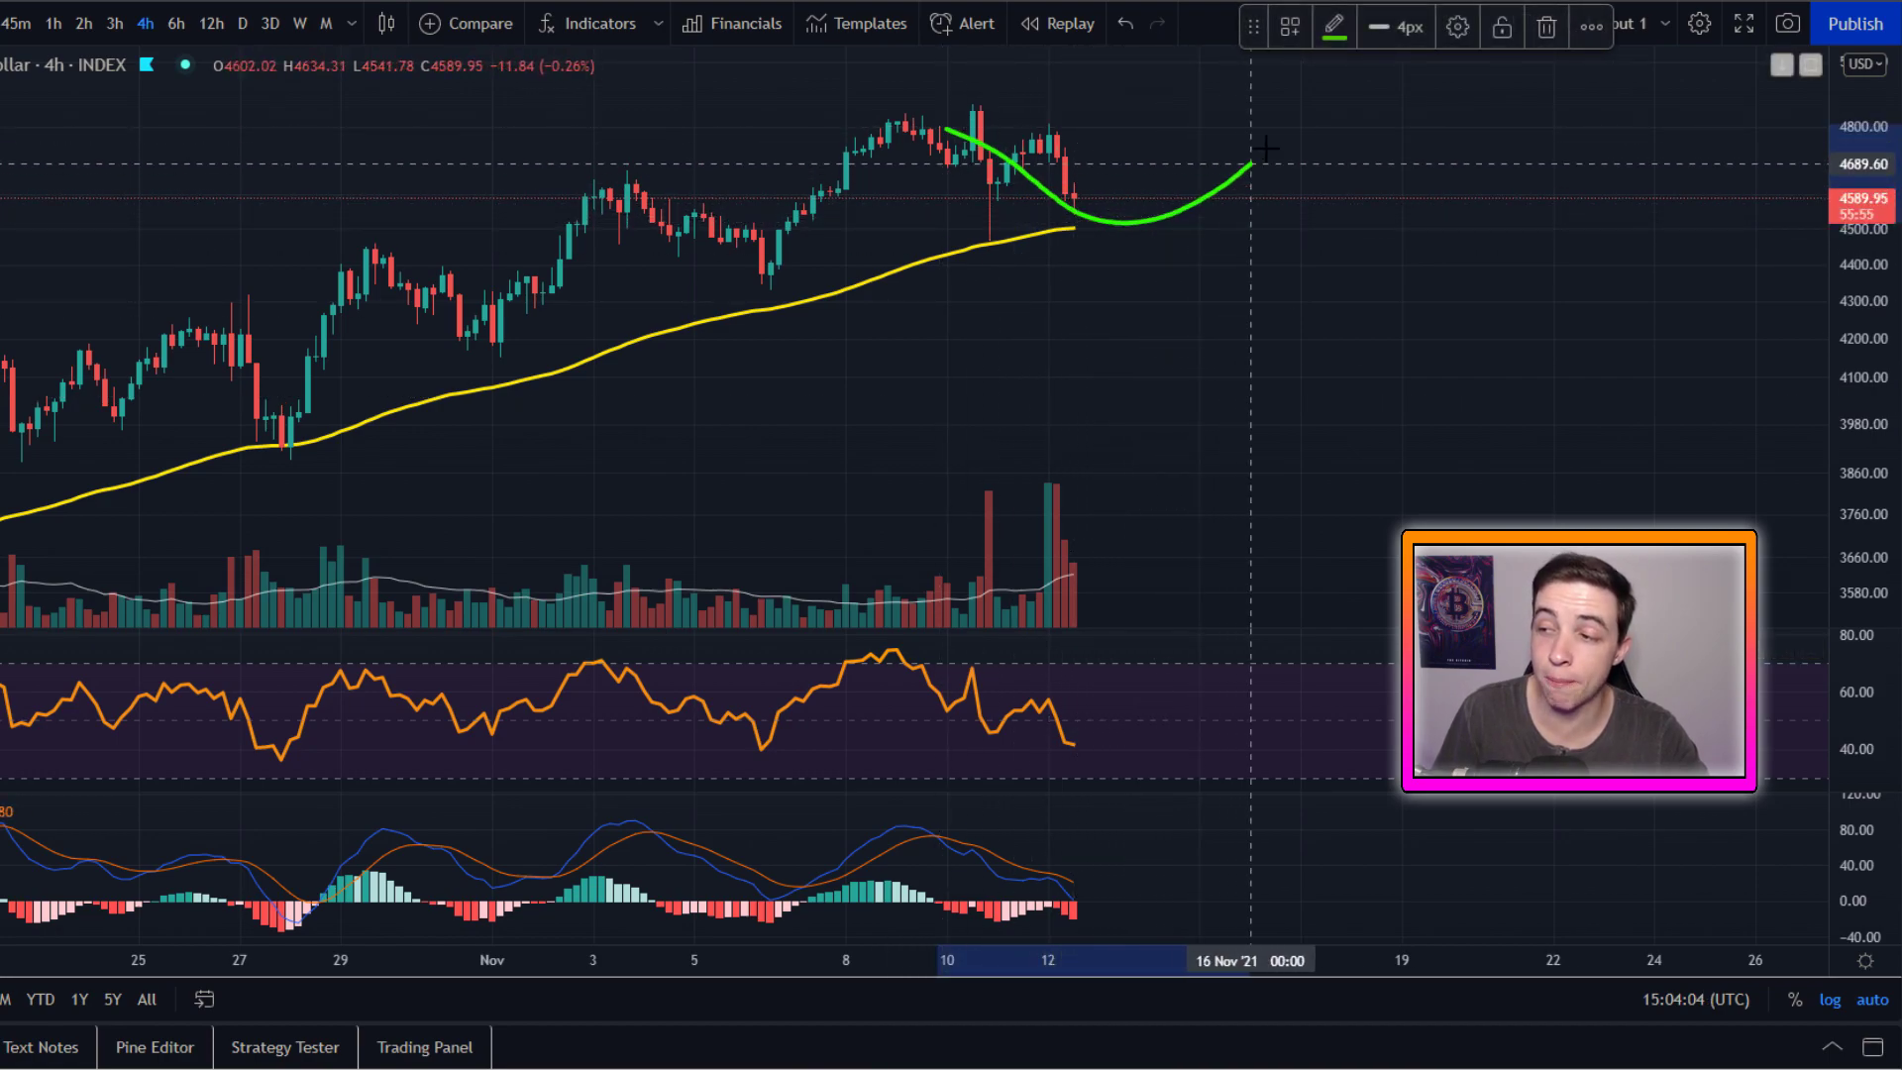
{"action": "key", "text": "ctrl+z"}
{"action": "left_click_drag", "start_coordinate": [987, 140], "coordinate": [1252, 156]}
{"action": "key", "text": "ctrl+z"}
{"action": "mouse_move", "coordinate": [1057, 183]}
{"action": "left_mouse_down"}
{"action": "mouse_move", "coordinate": [1105, 211]}
{"action": "mouse_move", "coordinate": [1055, 166]}
{"action": "mouse_move", "coordinate": [1174, 297]}
{"action": "mouse_move", "coordinate": [1245, 299]}
{"action": "mouse_move", "coordinate": [1391, 152]}
{"action": "left_mouse_up"}
{"action": "key", "text": "ctrl+z"}
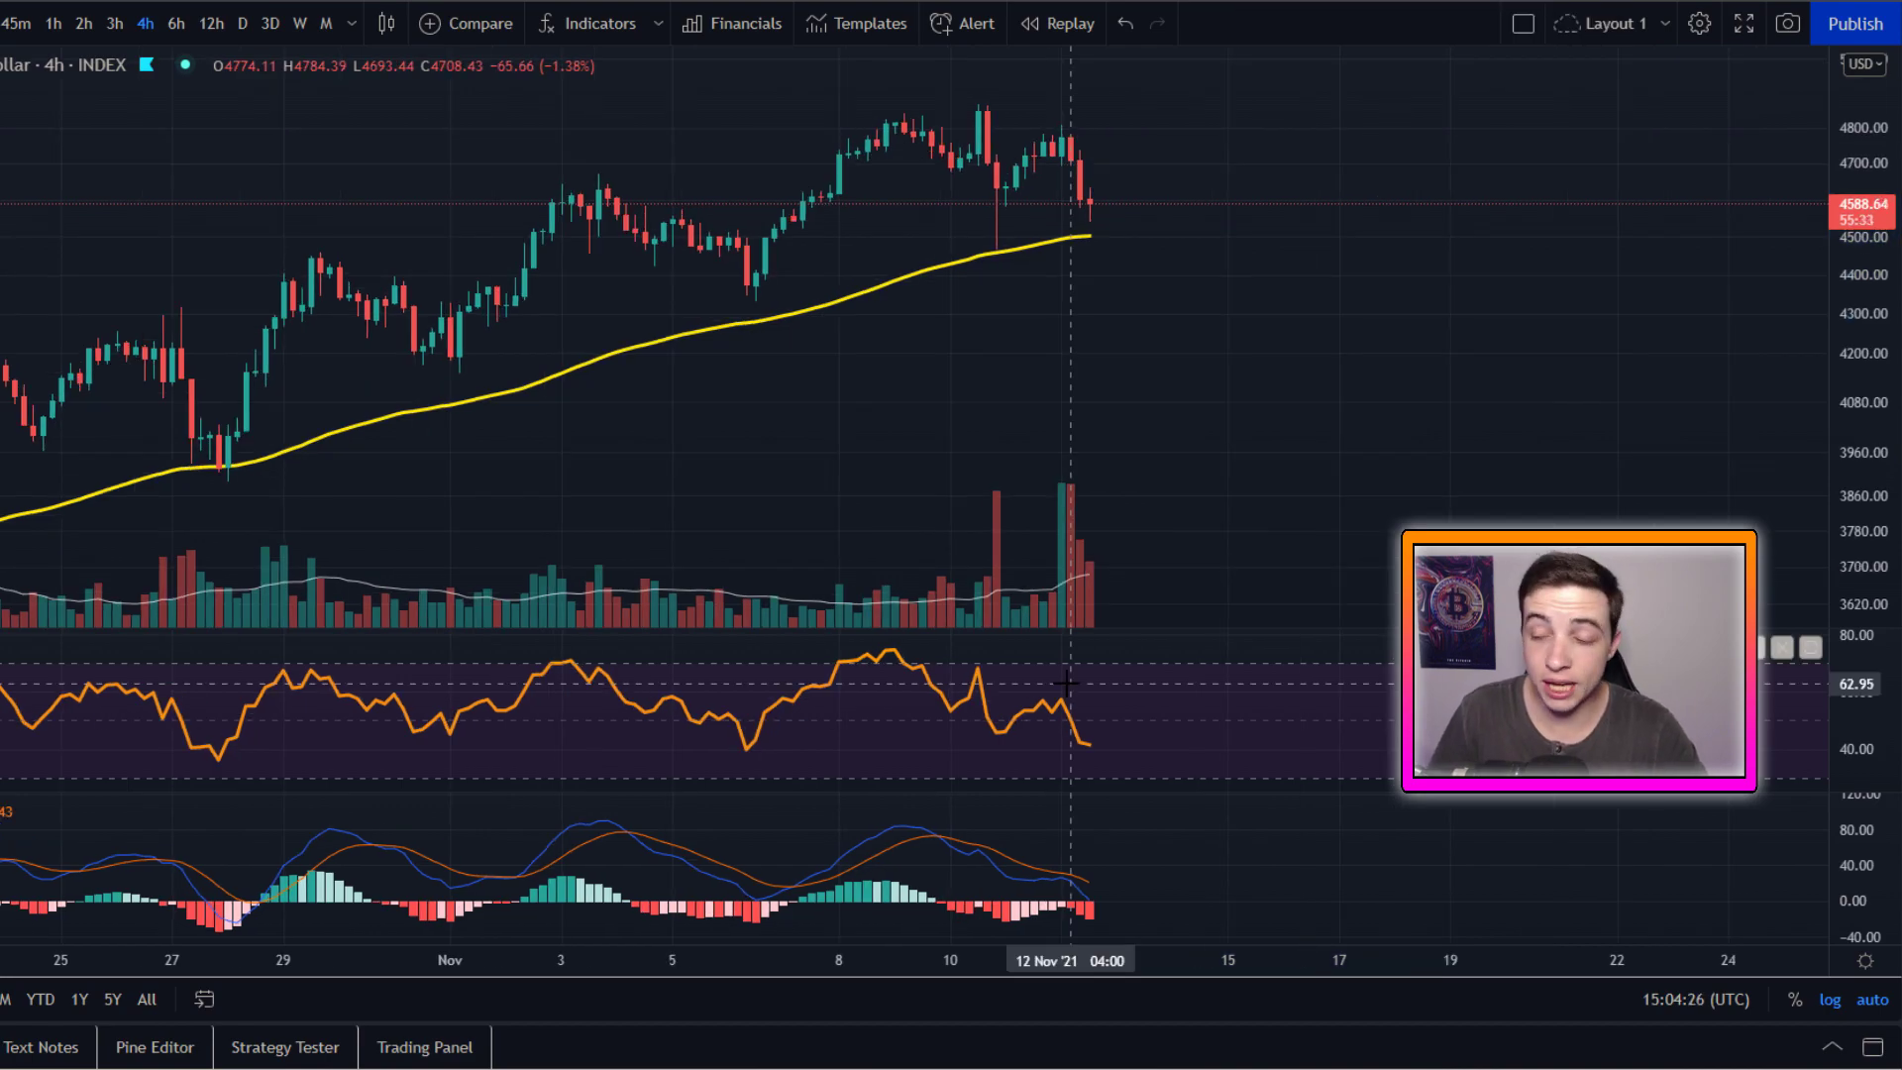
{"action": "mouse_move", "coordinate": [1066, 682]}
{"action": "left_mouse_down"}
{"action": "mouse_move", "coordinate": [1021, 738]}
{"action": "mouse_move", "coordinate": [1228, 683]}
{"action": "left_mouse_up"}
{"action": "key", "text": "ctrl+z"}
{"action": "left_click_drag", "start_coordinate": [1125, 876], "coordinate": [1140, 929]}
{"action": "key", "text": "ctrl+z"}
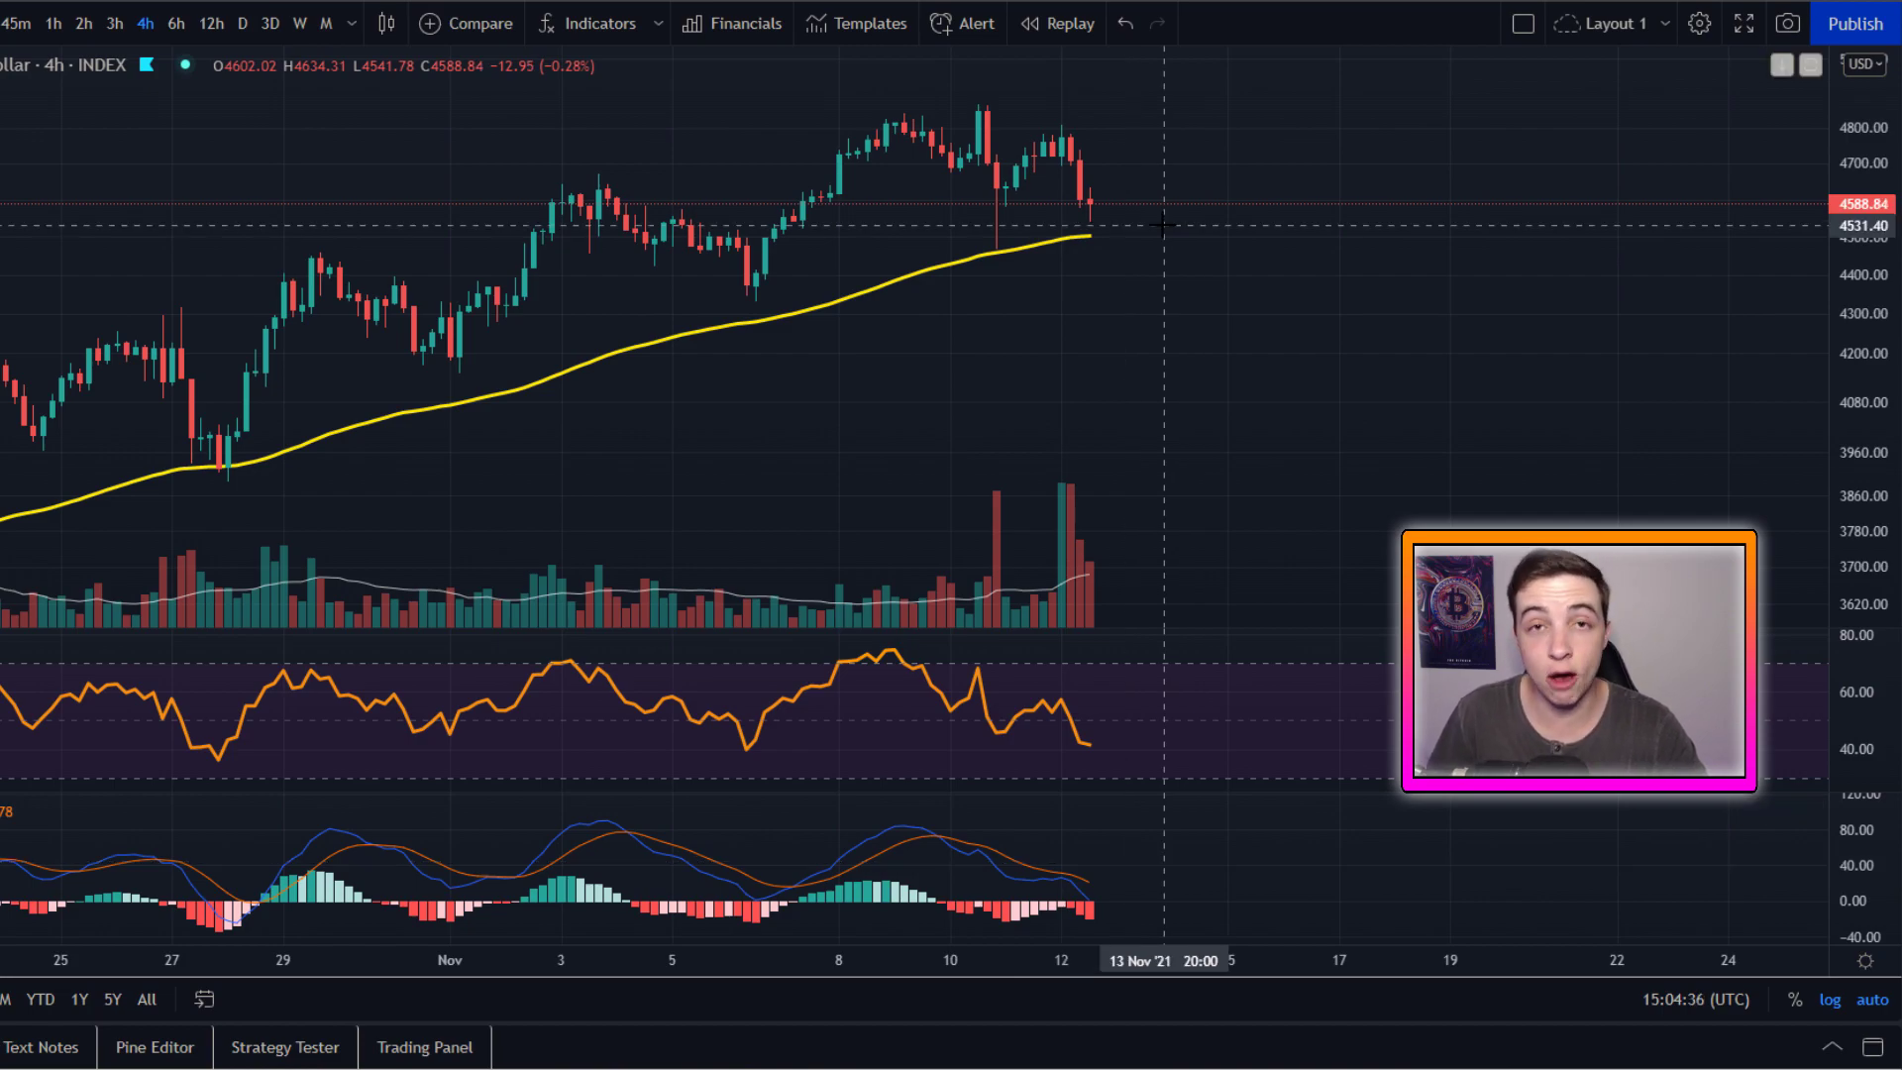
{"action": "mouse_move", "coordinate": [941, 132]}
{"action": "left_mouse_down"}
{"action": "mouse_move", "coordinate": [1005, 193]}
{"action": "mouse_move", "coordinate": [1201, 220]}
{"action": "mouse_move", "coordinate": [1275, 176]}
{"action": "mouse_move", "coordinate": [1365, 72]}
{"action": "left_mouse_up"}
{"action": "key", "text": "ctrl+z"}
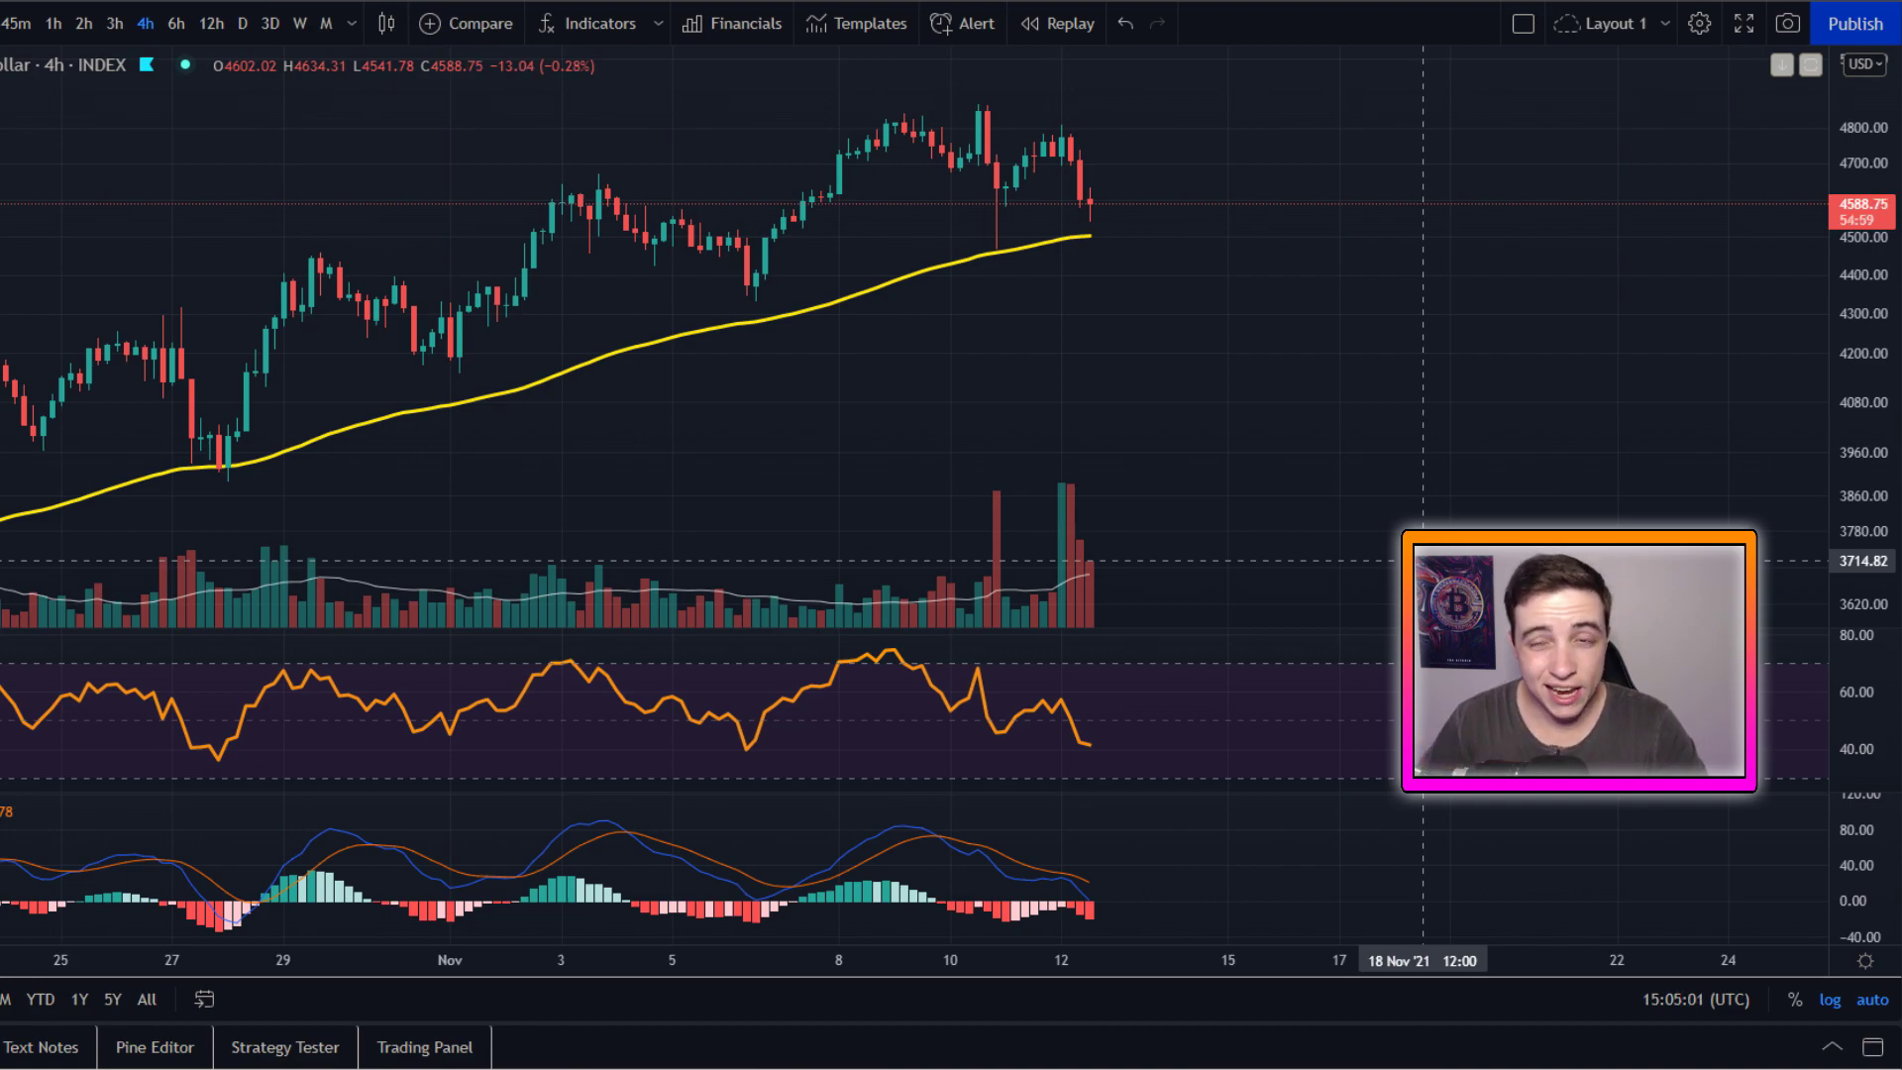
{"action": "mouse_move", "coordinate": [1154, 716]}
{"action": "left_mouse_down"}
{"action": "mouse_move", "coordinate": [1202, 777]}
{"action": "mouse_move", "coordinate": [990, 783]}
{"action": "mouse_move", "coordinate": [1099, 703]}
{"action": "left_mouse_up"}
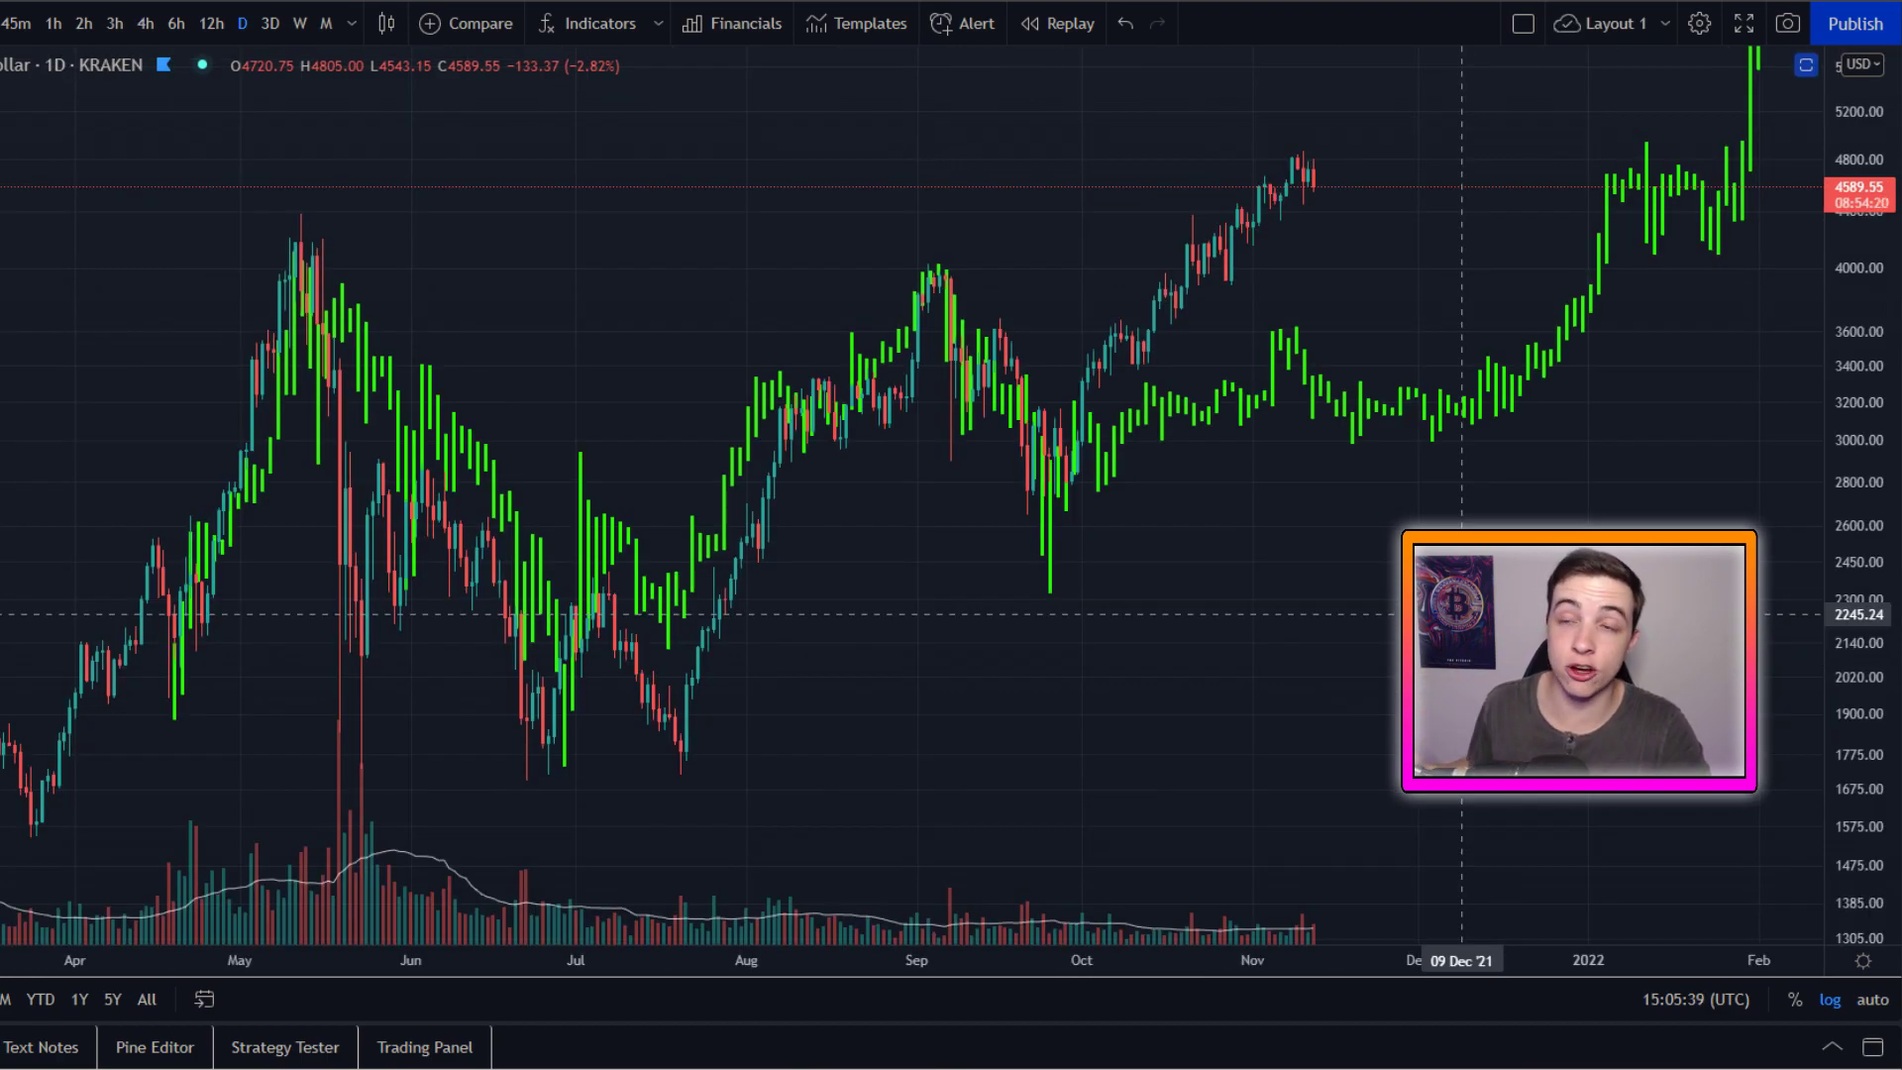
- Trace the April–July price swing in green, delete it, and draw an arc over recent price
{"action": "mouse_move", "coordinate": [139, 674]}
{"action": "left_mouse_down"}
{"action": "mouse_move", "coordinate": [203, 530]}
{"action": "mouse_move", "coordinate": [456, 487]}
{"action": "mouse_move", "coordinate": [599, 670]}
{"action": "mouse_move", "coordinate": [926, 276]}
{"action": "mouse_move", "coordinate": [1048, 589]}
{"action": "left_mouse_up"}
{"action": "key", "text": "Delete"}
{"action": "mouse_move", "coordinate": [1387, 333]}
{"action": "left_mouse_down"}
{"action": "mouse_move", "coordinate": [487, 238]}
{"action": "mouse_move", "coordinate": [550, 682]}
{"action": "mouse_move", "coordinate": [1441, 398]}
{"action": "mouse_move", "coordinate": [1218, 325]}
{"action": "left_mouse_up"}
- Delete the arc, zoom out, and loop green around the 2017 rally to the early-2018 peak
{"action": "key", "text": "Delete"}
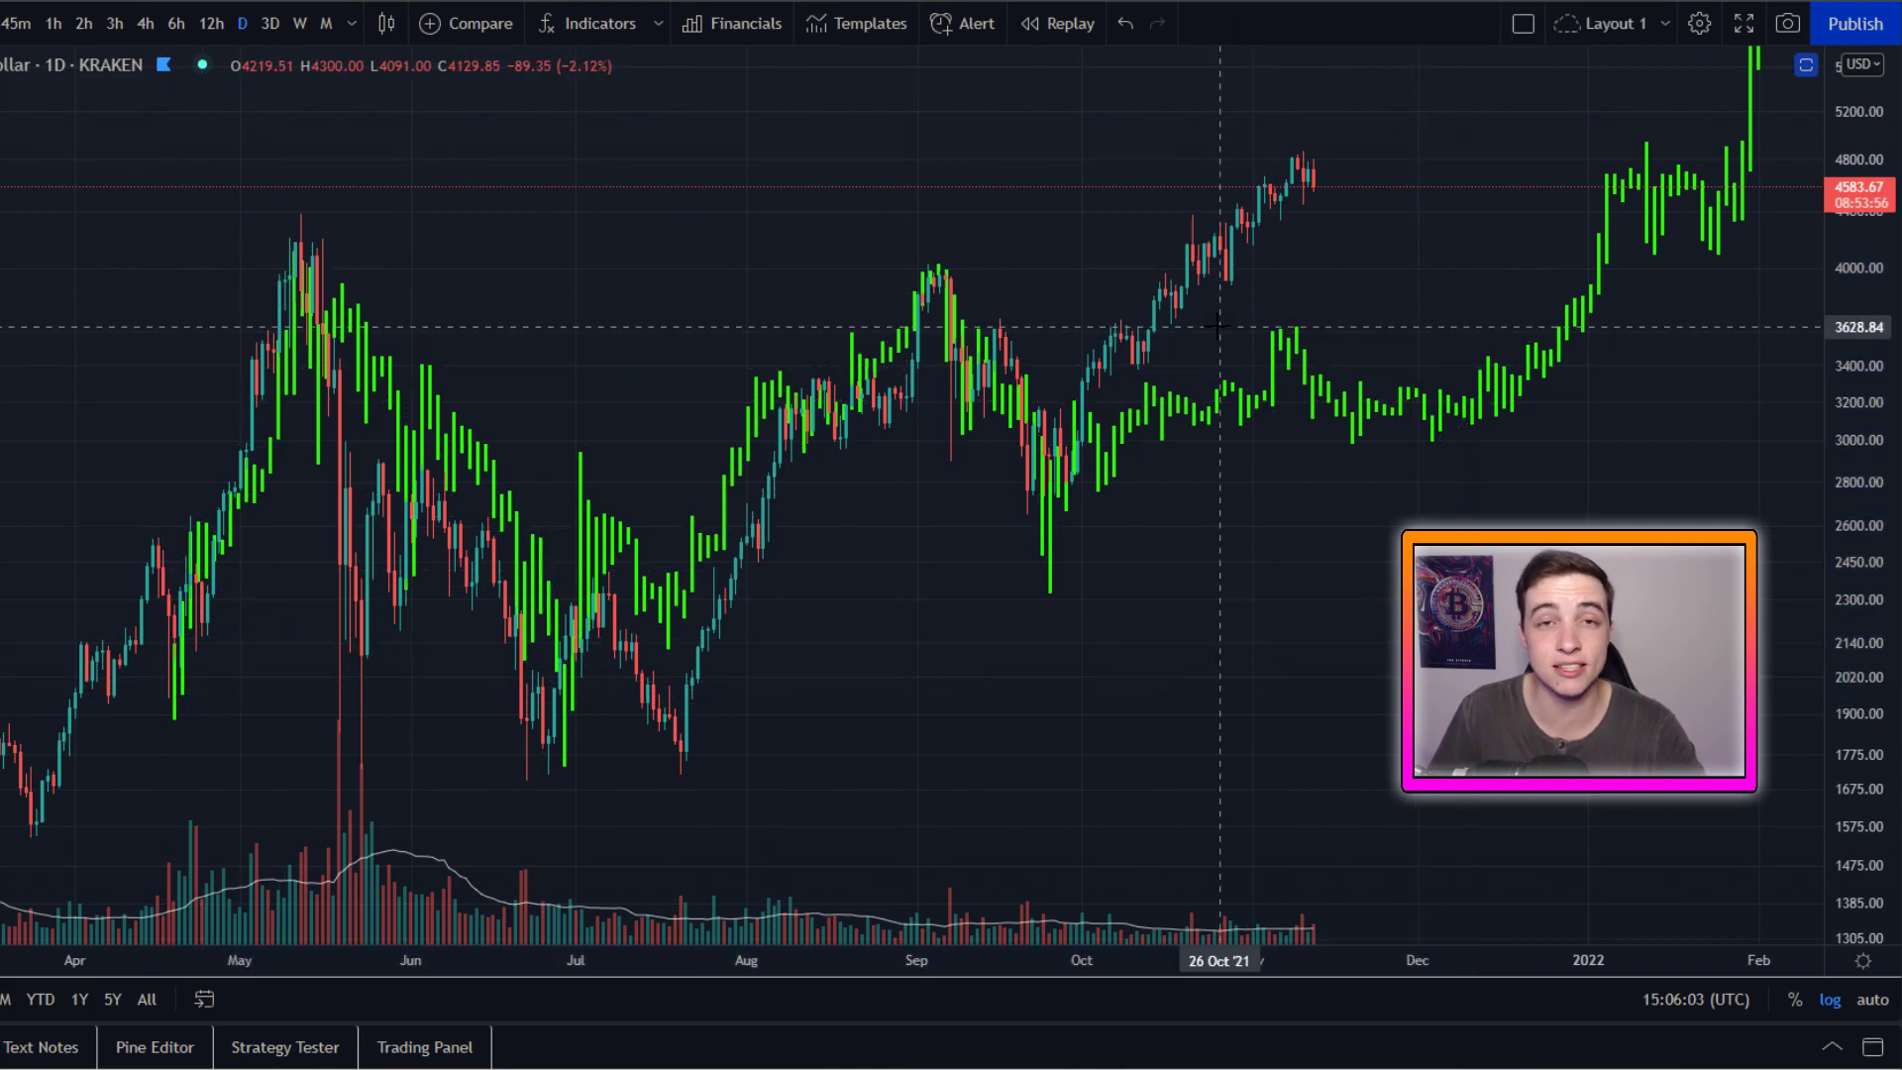
{"action": "scroll", "coordinate": [1218, 325], "scroll_direction": "down", "scroll_amount": 10}
{"action": "mouse_move", "coordinate": [461, 255]}
{"action": "left_mouse_down"}
{"action": "mouse_move", "coordinate": [119, 488]}
{"action": "mouse_move", "coordinate": [44, 694]}
{"action": "mouse_move", "coordinate": [231, 842]}
{"action": "left_mouse_up"}
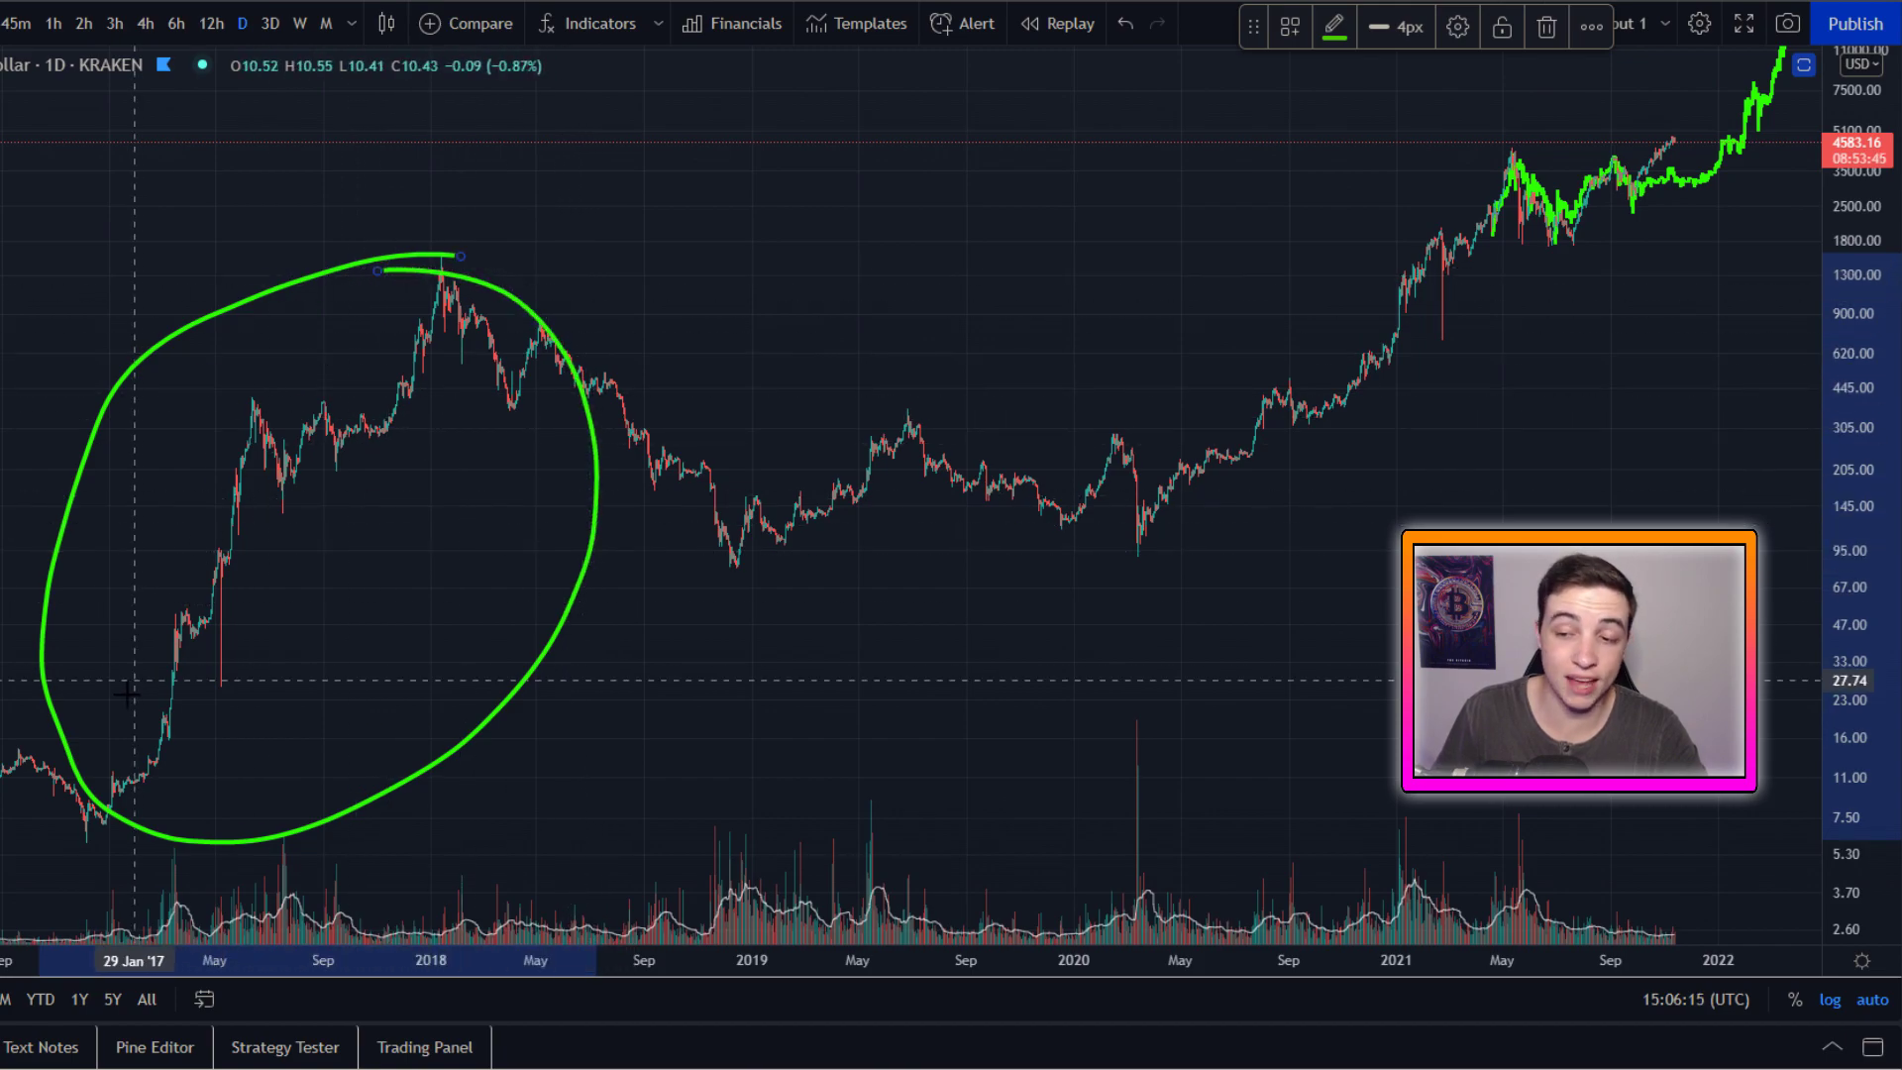
{"action": "key", "text": "Delete"}
{"action": "mouse_move", "coordinate": [104, 824]}
{"action": "left_mouse_down"}
{"action": "mouse_move", "coordinate": [208, 619]}
{"action": "mouse_move", "coordinate": [256, 416]}
{"action": "left_mouse_up"}
{"action": "key", "text": "Delete"}
{"action": "mouse_move", "coordinate": [474, 285]}
{"action": "left_mouse_down"}
{"action": "mouse_move", "coordinate": [53, 733]}
{"action": "mouse_move", "coordinate": [475, 287]}
{"action": "left_mouse_up"}
{"action": "key", "text": "Delete"}
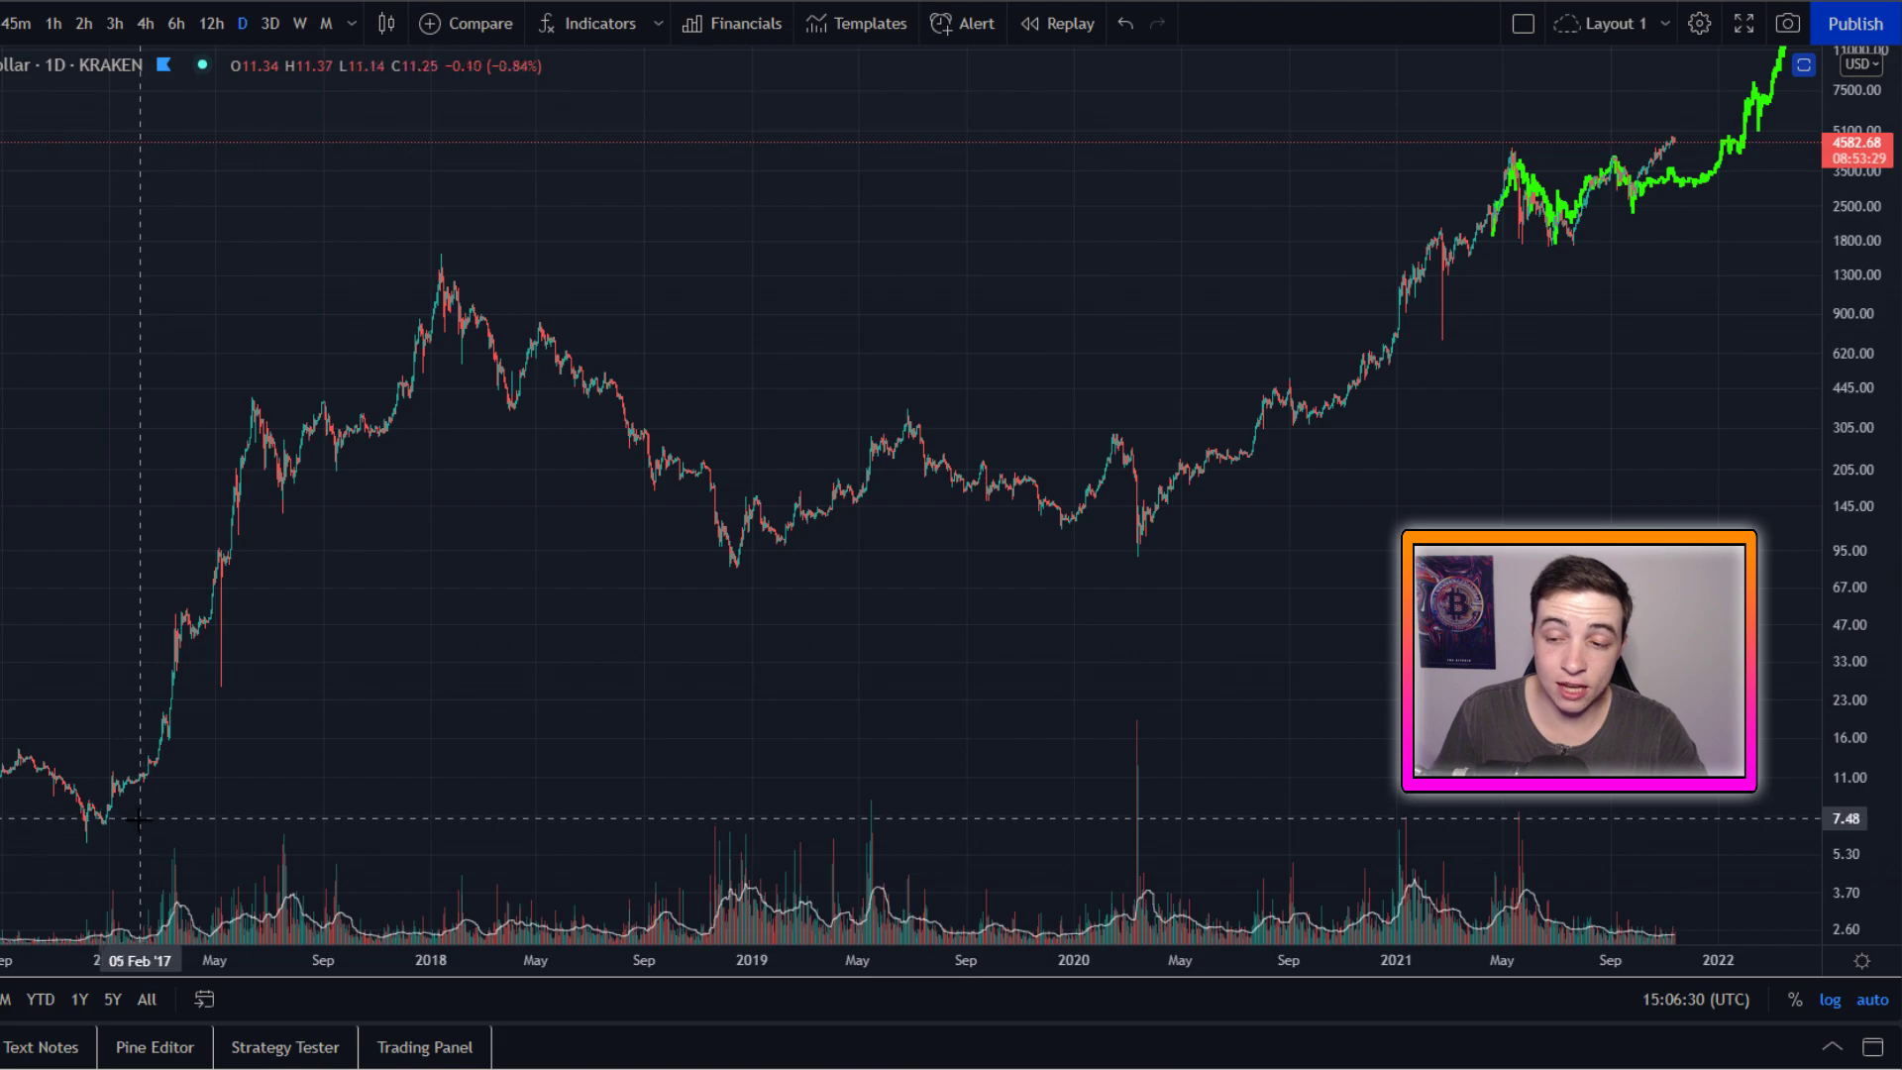
{"action": "mouse_move", "coordinate": [85, 820]}
{"action": "left_mouse_down"}
{"action": "mouse_move", "coordinate": [167, 733]}
{"action": "mouse_move", "coordinate": [231, 544]}
{"action": "mouse_move", "coordinate": [253, 407]}
{"action": "mouse_move", "coordinate": [152, 730]}
{"action": "mouse_move", "coordinate": [240, 414]}
{"action": "mouse_move", "coordinate": [277, 391]}
{"action": "mouse_move", "coordinate": [268, 436]}
{"action": "mouse_move", "coordinate": [227, 433]}
{"action": "mouse_move", "coordinate": [256, 390]}
{"action": "left_mouse_up"}
{"action": "key", "text": "Delete"}
{"action": "key", "text": "Delete"}
{"action": "key", "text": "Delete"}
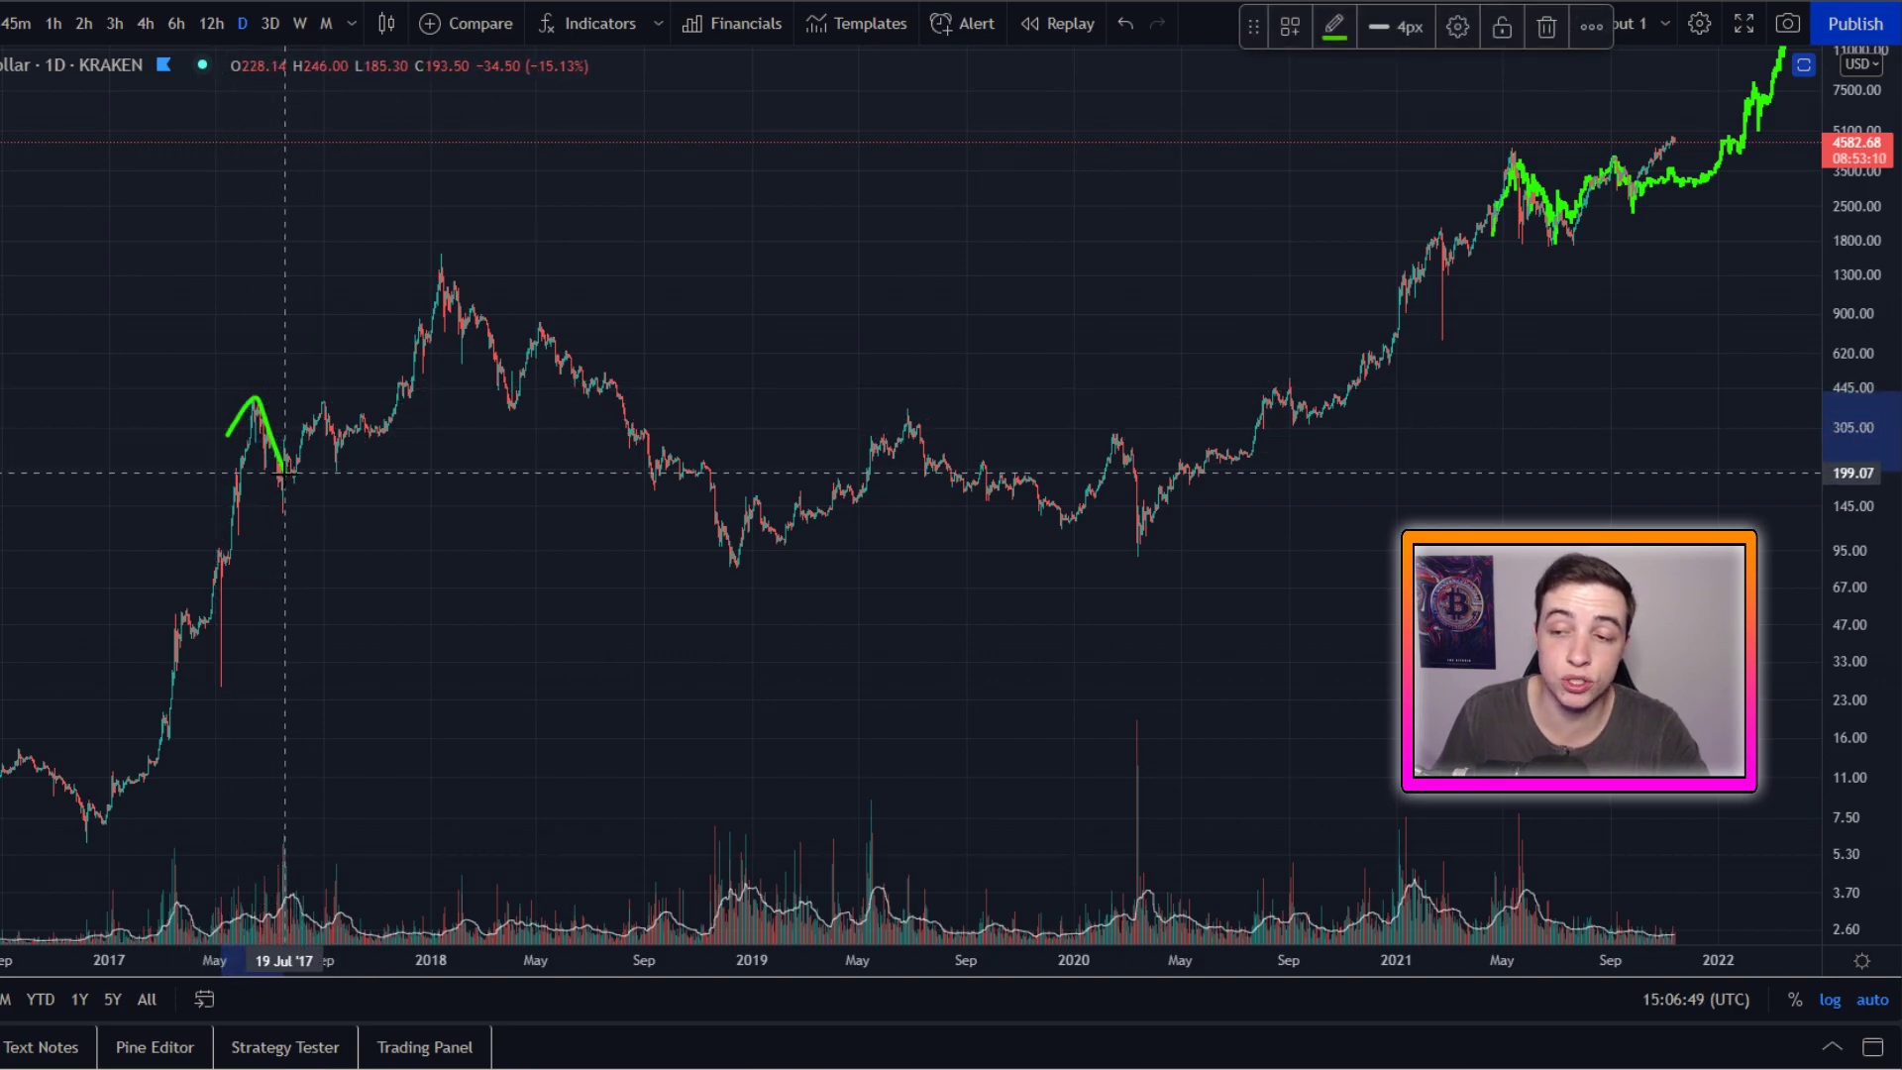
{"action": "key", "text": "Delete"}
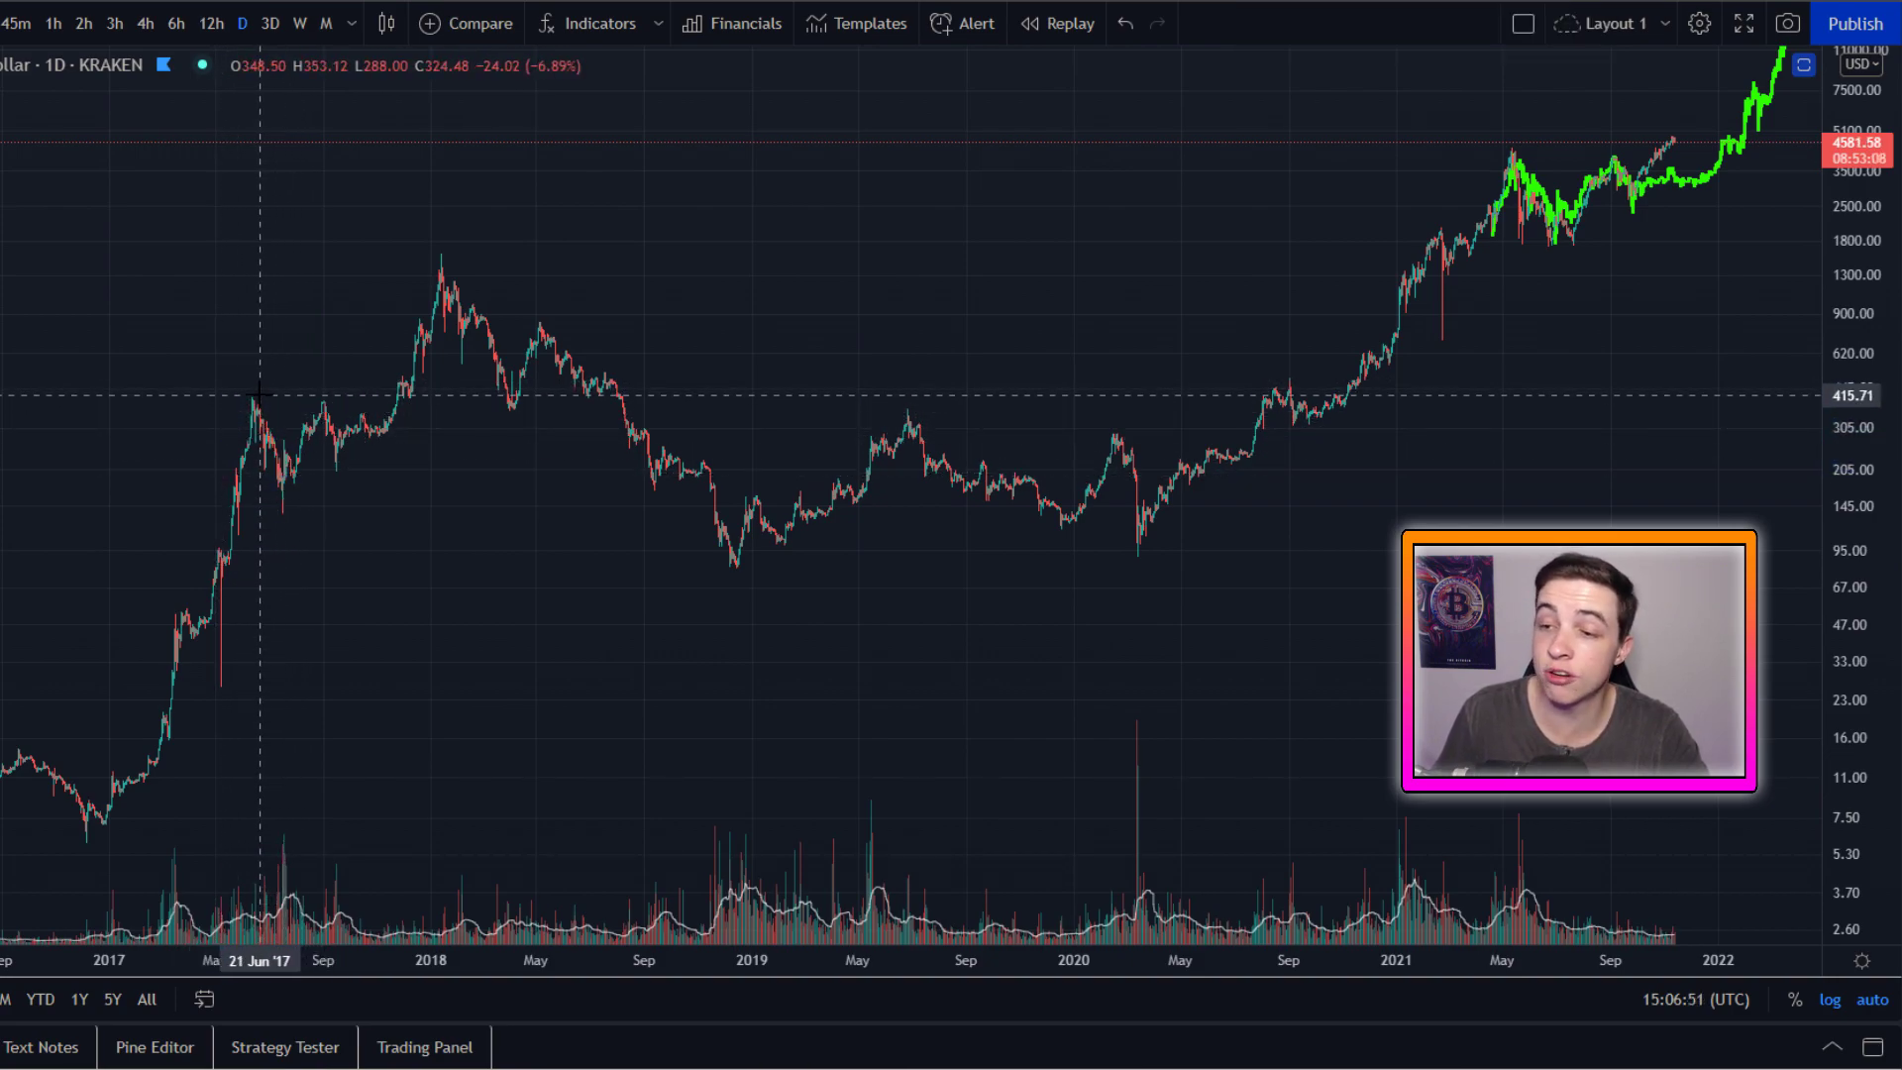
{"action": "left_click_drag", "start_coordinate": [250, 397], "coordinate": [274, 459]}
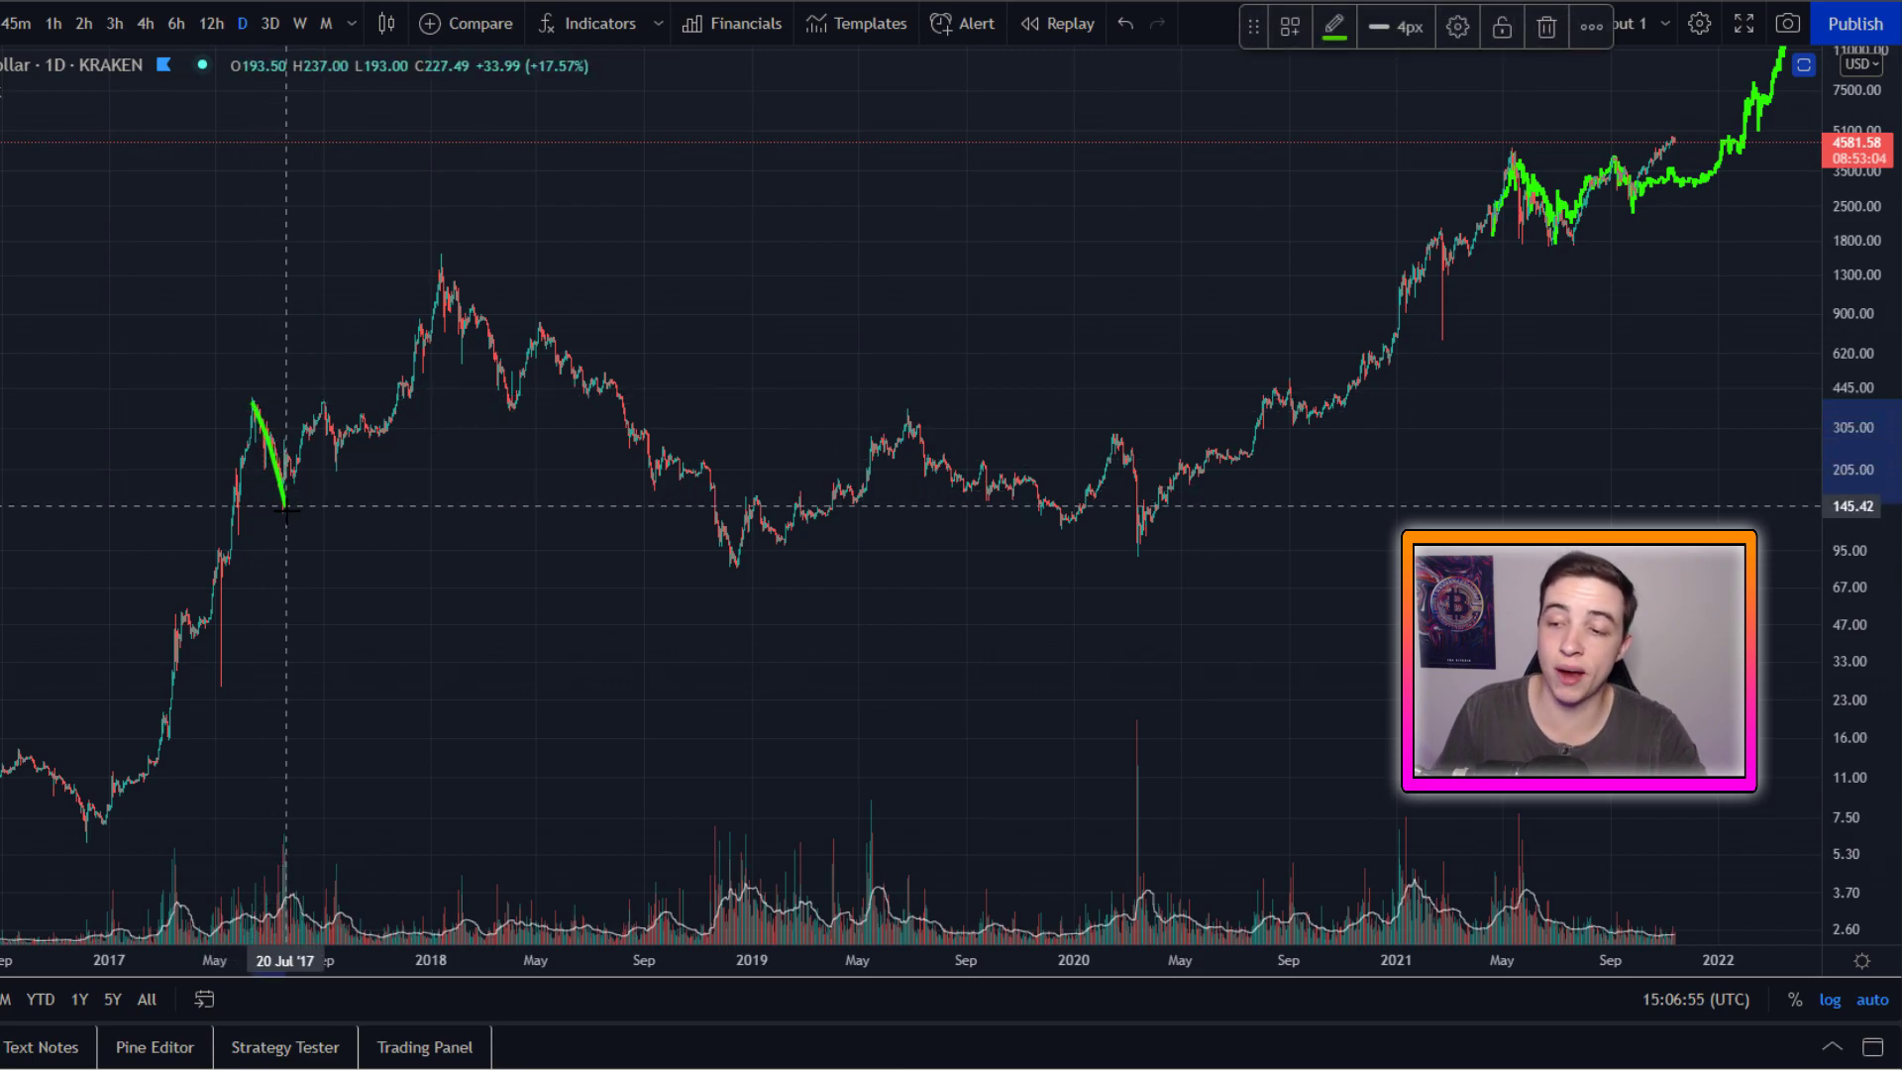
{"action": "key", "text": "Delete"}
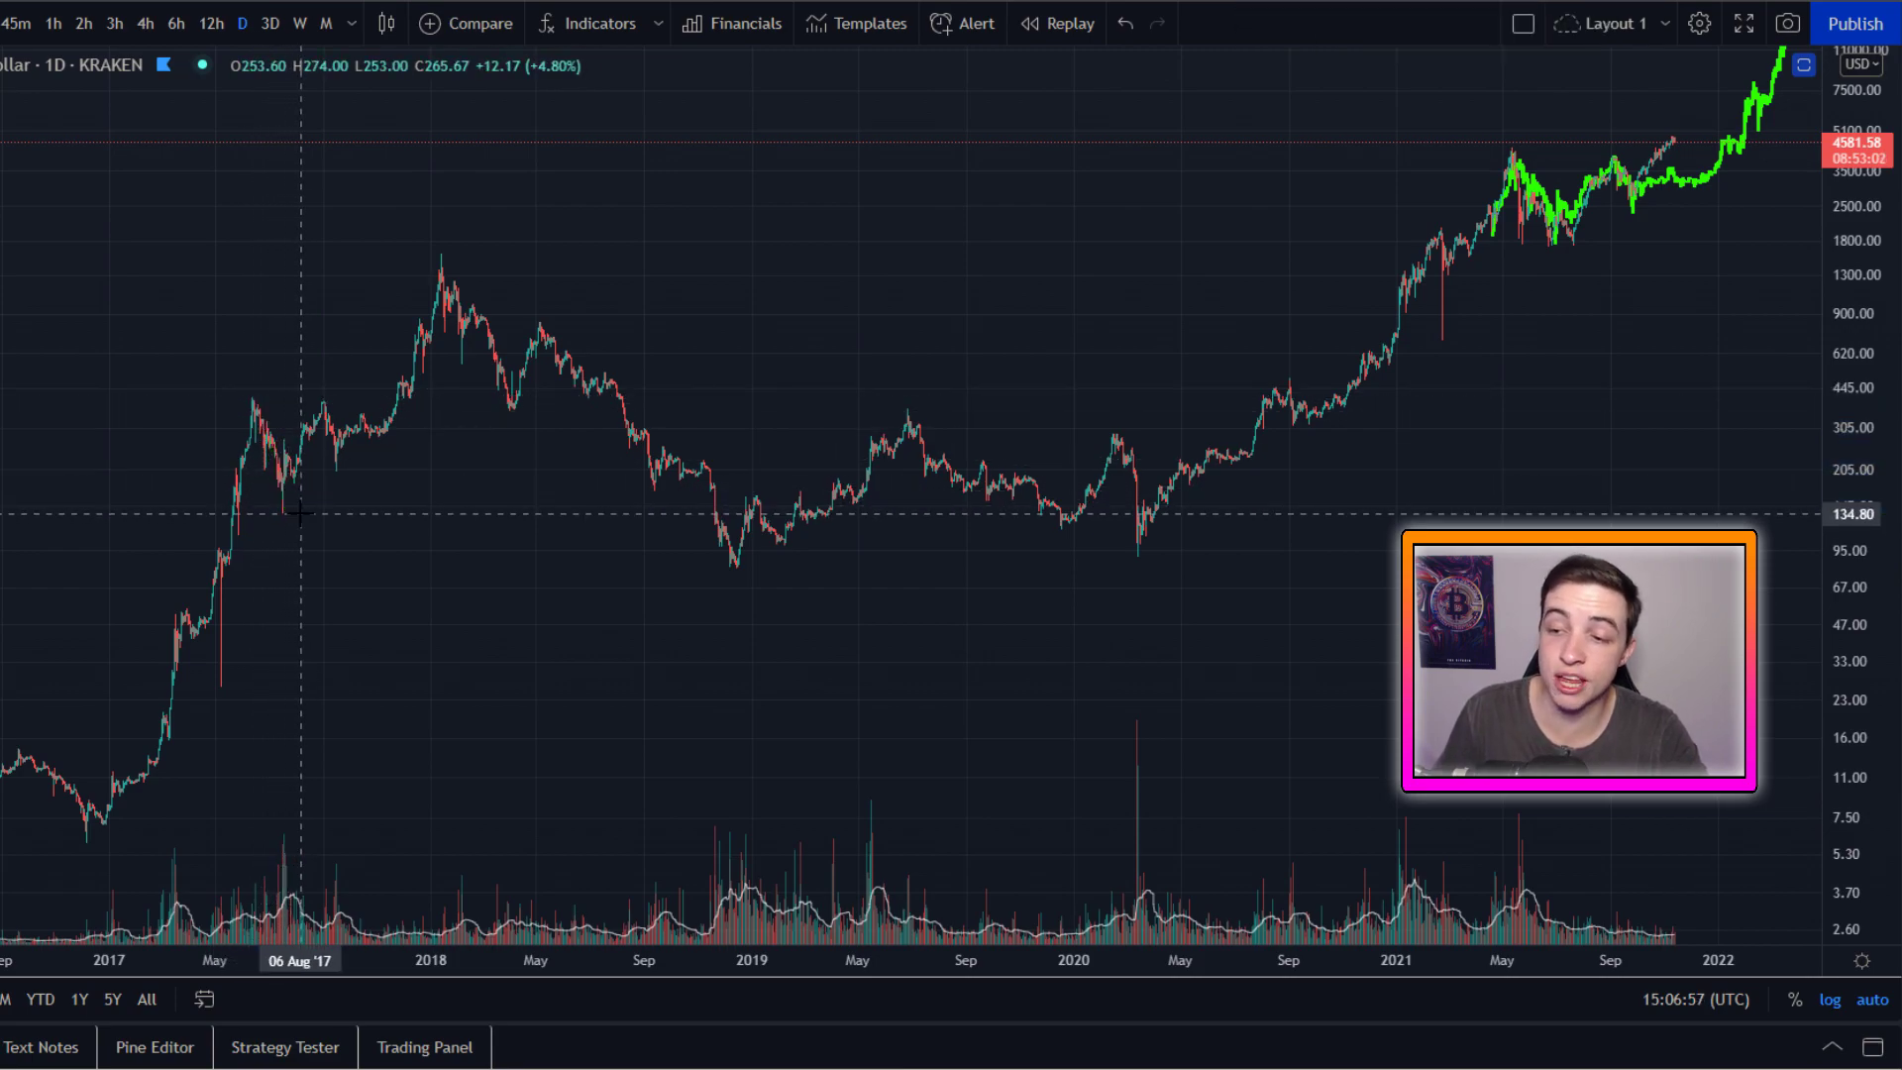
{"action": "left_click_drag", "start_coordinate": [243, 399], "coordinate": [281, 503]}
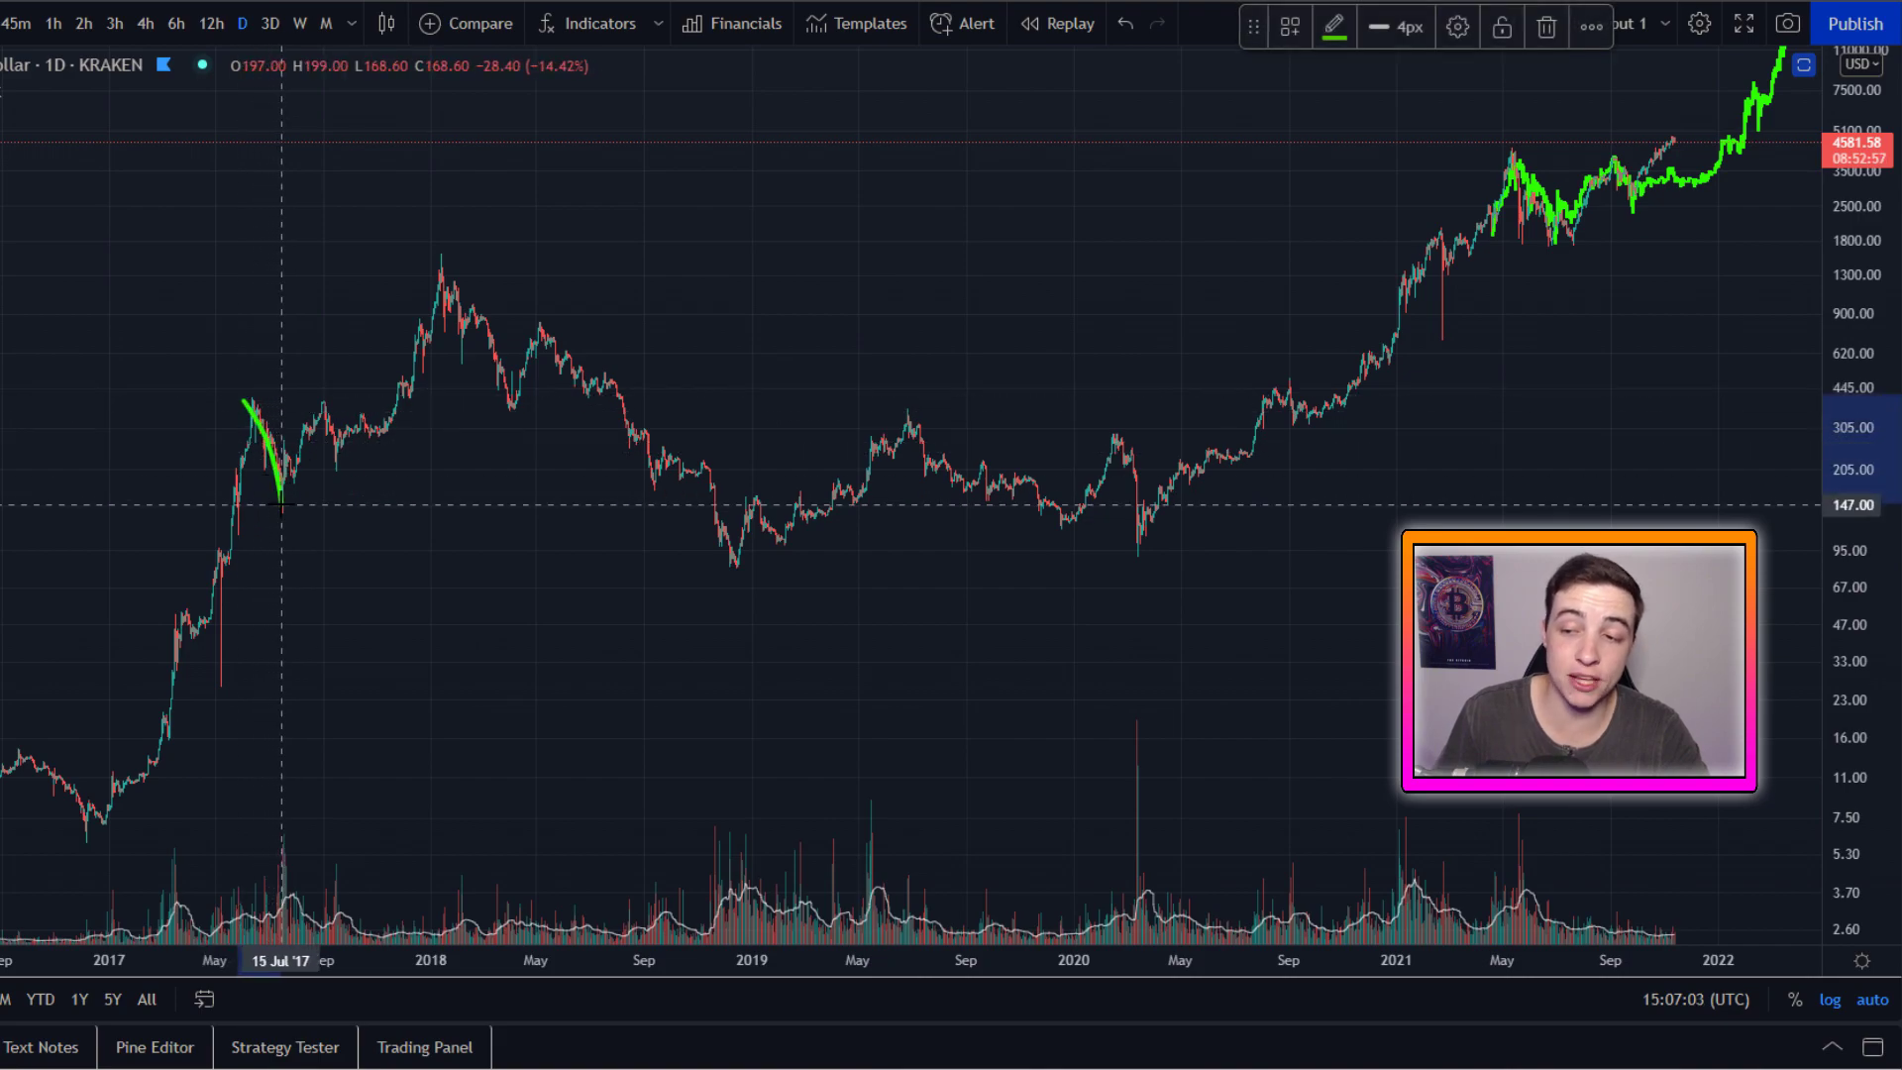
{"action": "key", "text": "Delete"}
{"action": "left_click_drag", "start_coordinate": [296, 408], "coordinate": [336, 405]}
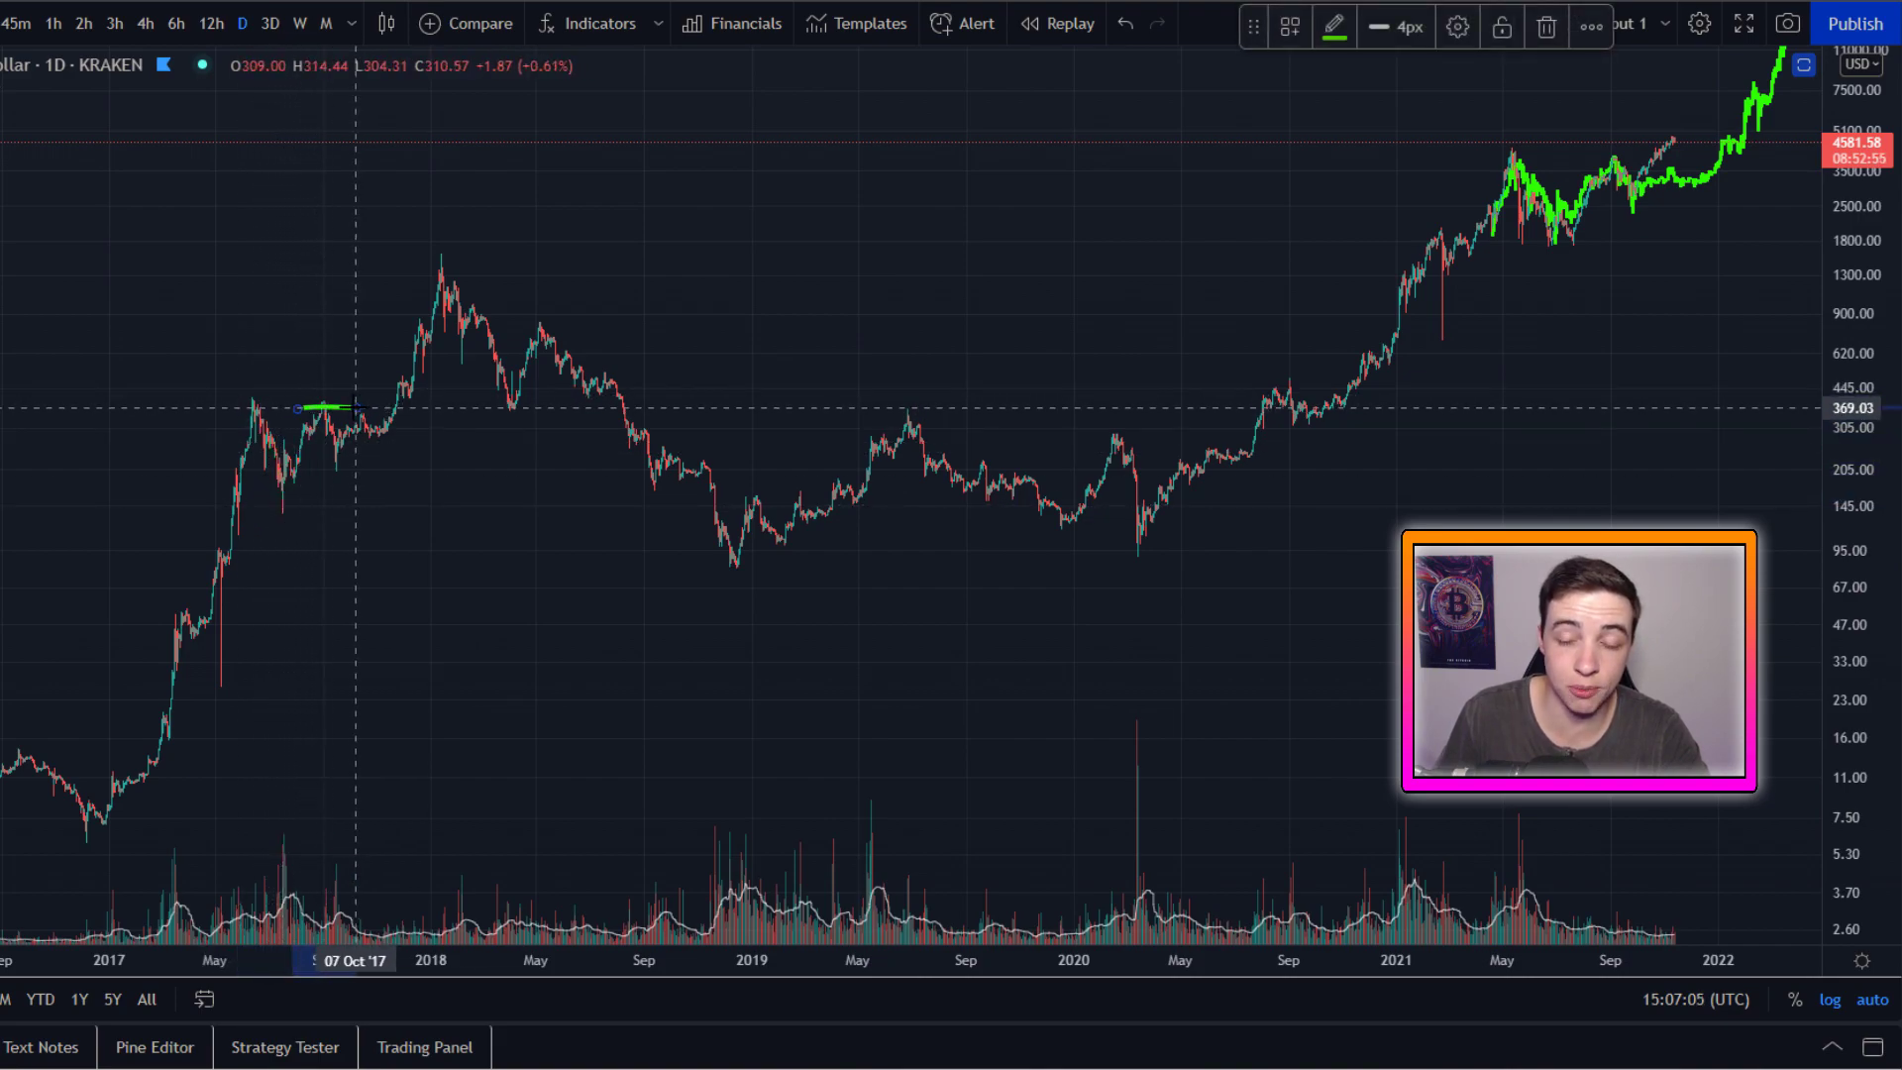
{"action": "key", "text": "Delete"}
{"action": "left_click_drag", "start_coordinate": [318, 404], "coordinate": [334, 436]}
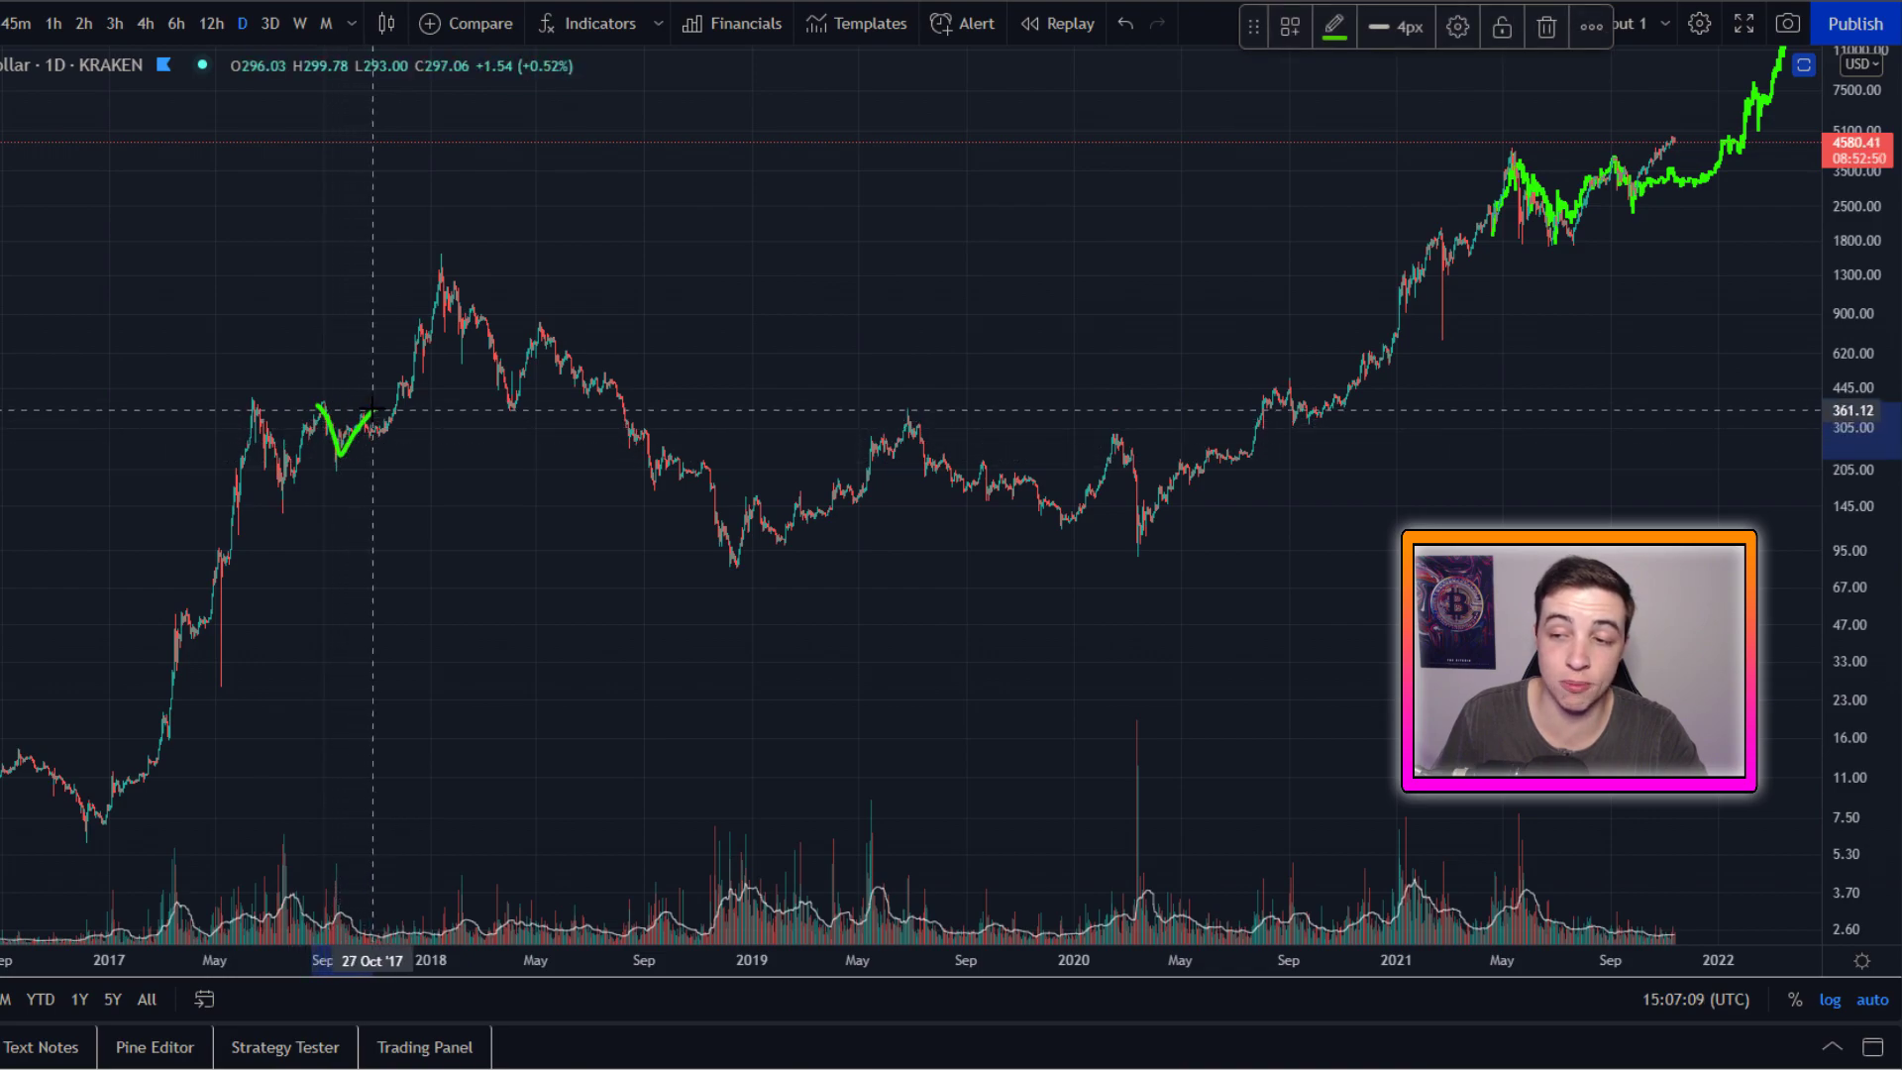
{"action": "key", "text": "Delete"}
{"action": "left_click_drag", "start_coordinate": [377, 408], "coordinate": [374, 430]}
{"action": "key", "text": "Delete"}
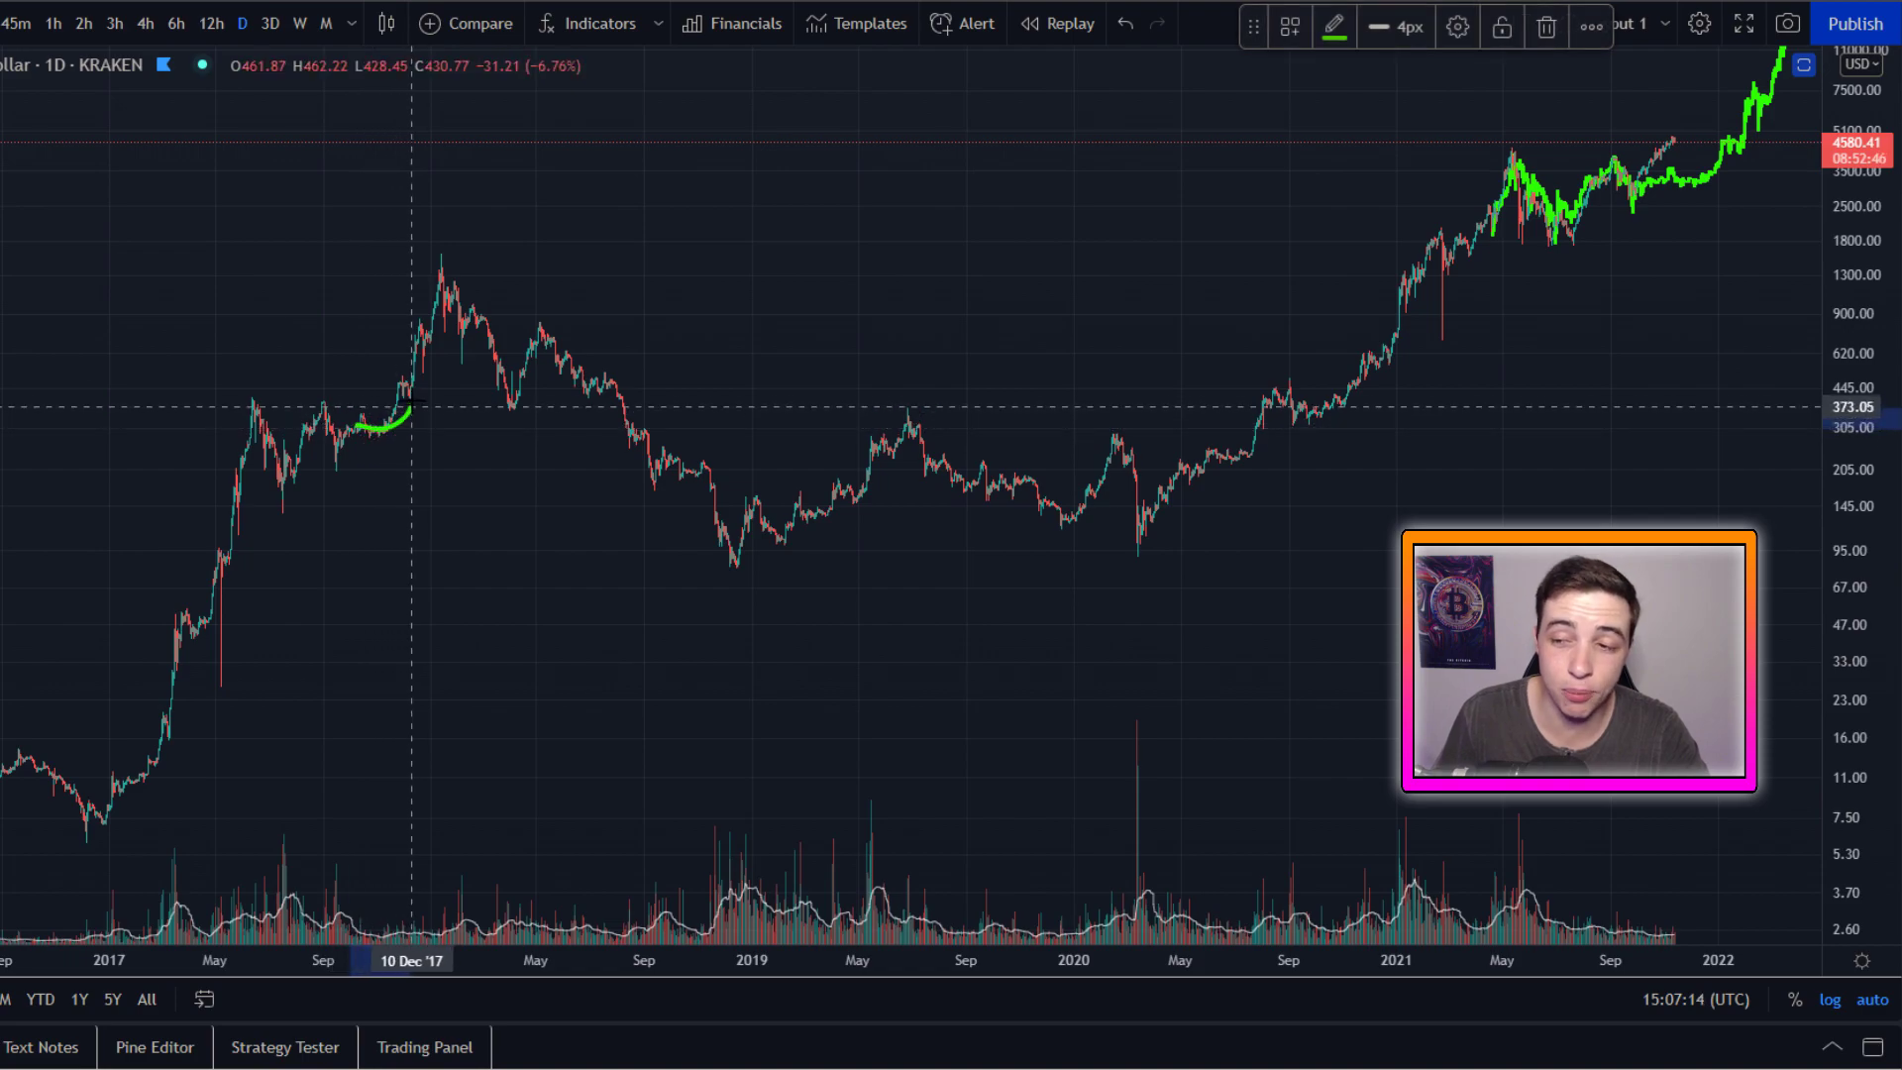
{"action": "key", "text": "Delete"}
{"action": "mouse_move", "coordinate": [359, 426]}
{"action": "left_mouse_down"}
{"action": "mouse_move", "coordinate": [421, 391]}
{"action": "mouse_move", "coordinate": [455, 277]}
{"action": "left_mouse_up"}
{"action": "key", "text": "Delete"}
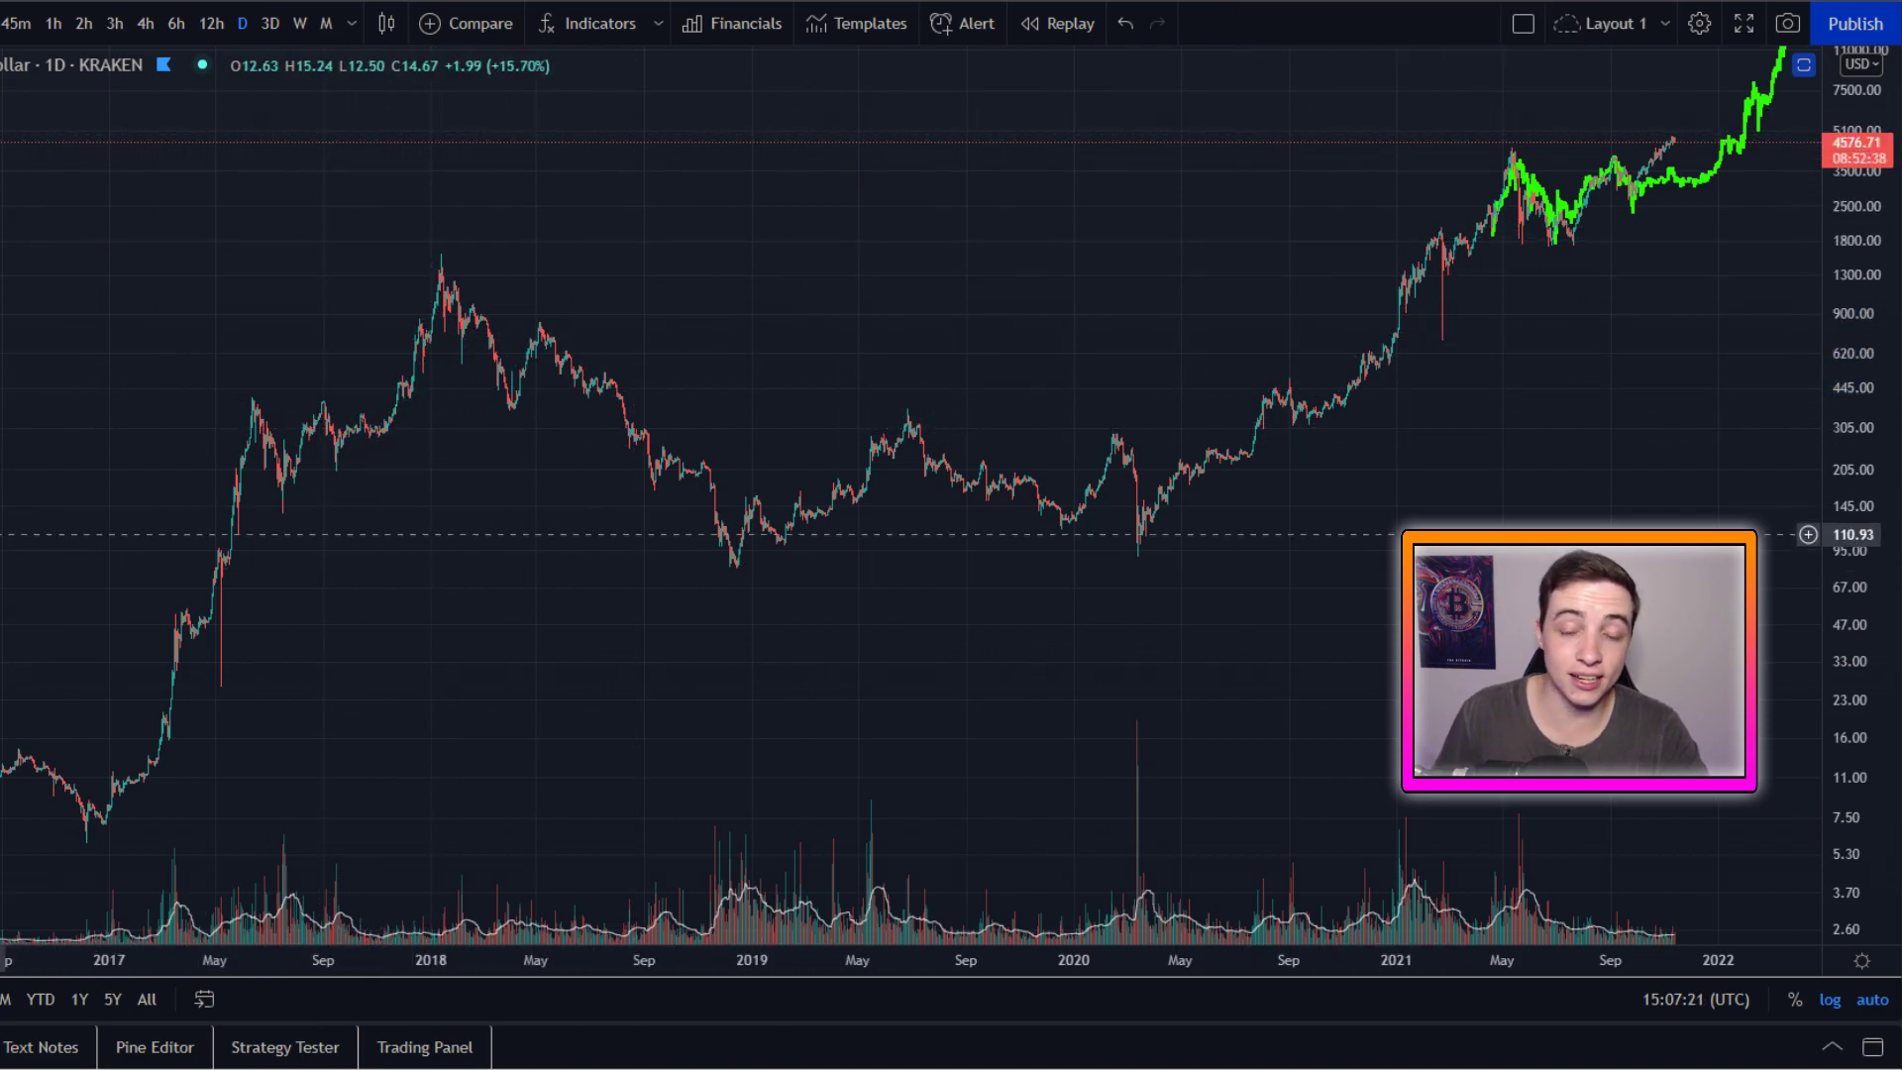
- Trace the rise to the May peak and back in green, then delete the strokes
{"action": "scroll", "coordinate": [637, 747], "scroll_direction": "up", "scroll_amount": 10}
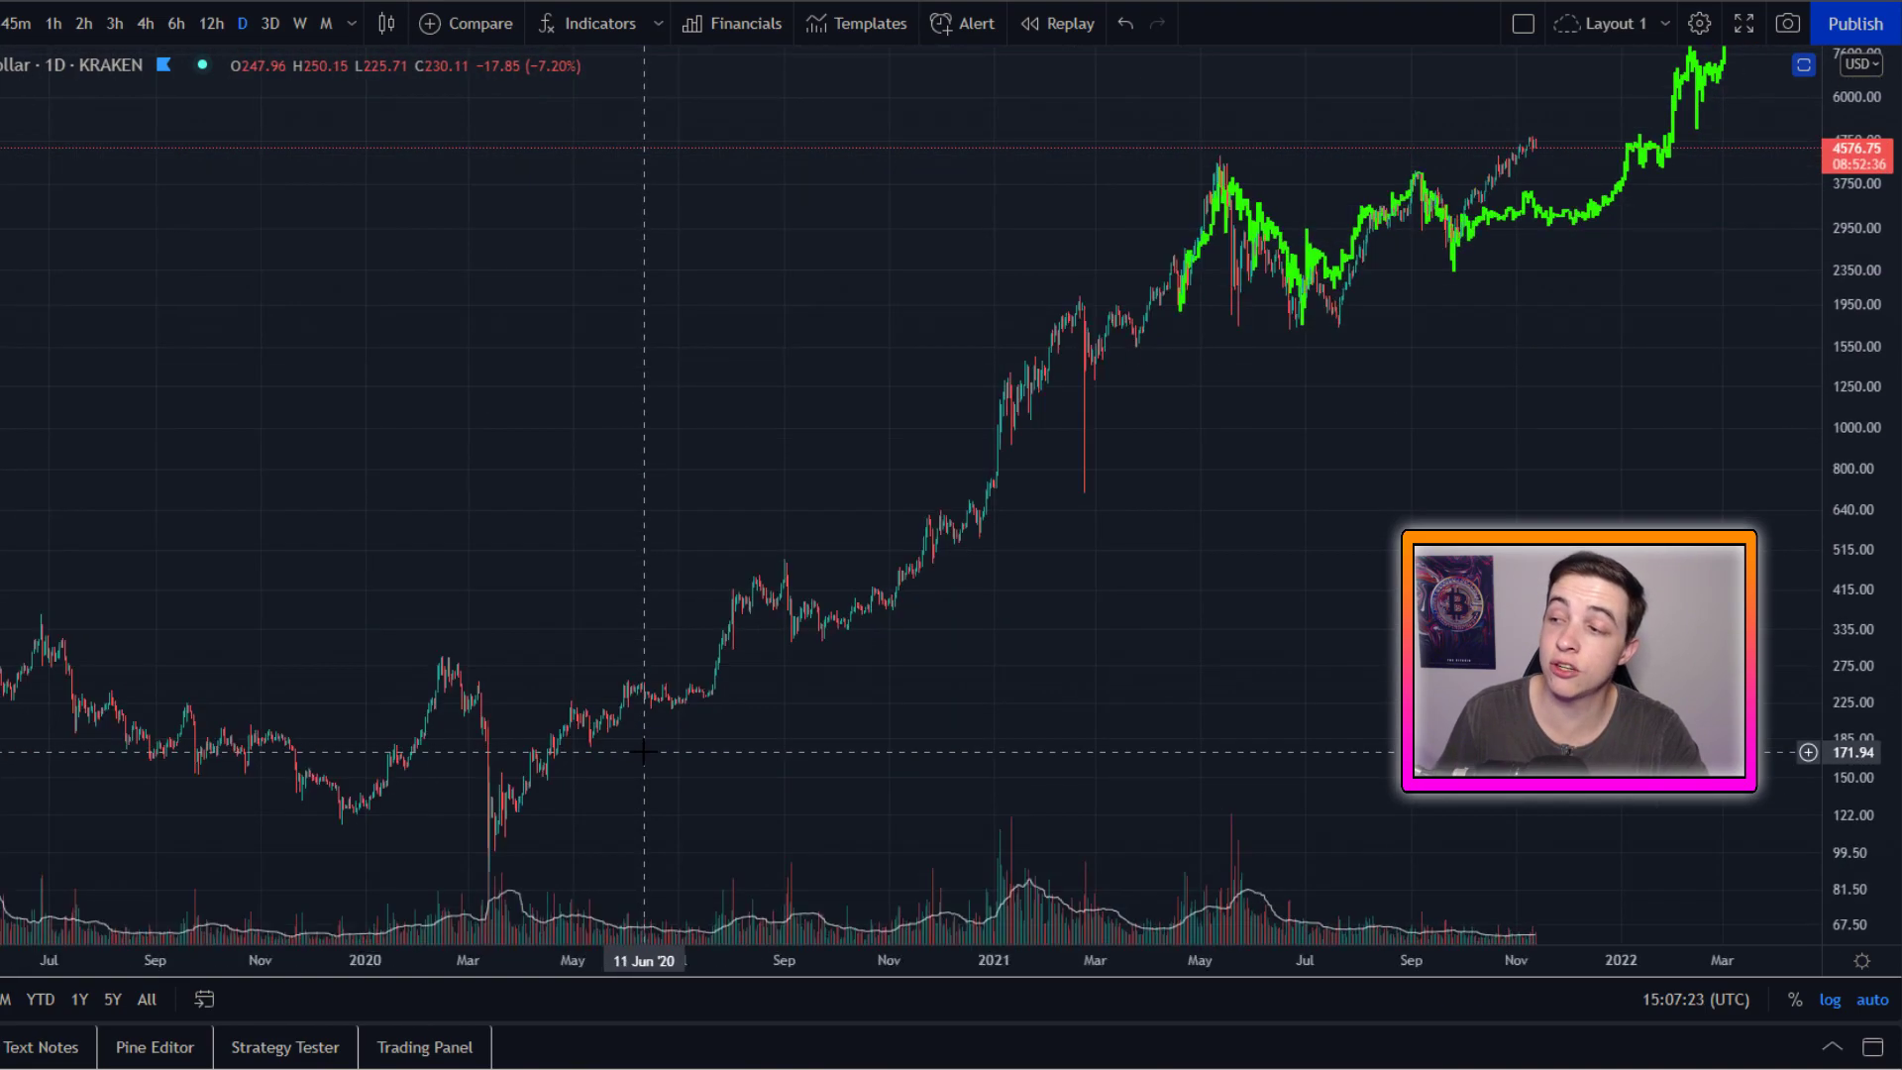
{"action": "scroll", "coordinate": [1241, 533], "scroll_direction": "down", "scroll_amount": 2}
{"action": "mouse_move", "coordinate": [227, 642]}
{"action": "left_mouse_down"}
{"action": "mouse_move", "coordinate": [416, 346]}
{"action": "mouse_move", "coordinate": [629, 575]}
{"action": "mouse_move", "coordinate": [854, 381]}
{"action": "mouse_move", "coordinate": [989, 416]}
{"action": "mouse_move", "coordinate": [1012, 397]}
{"action": "mouse_move", "coordinate": [985, 426]}
{"action": "mouse_move", "coordinate": [1010, 480]}
{"action": "left_mouse_up"}
{"action": "key", "text": "Delete"}
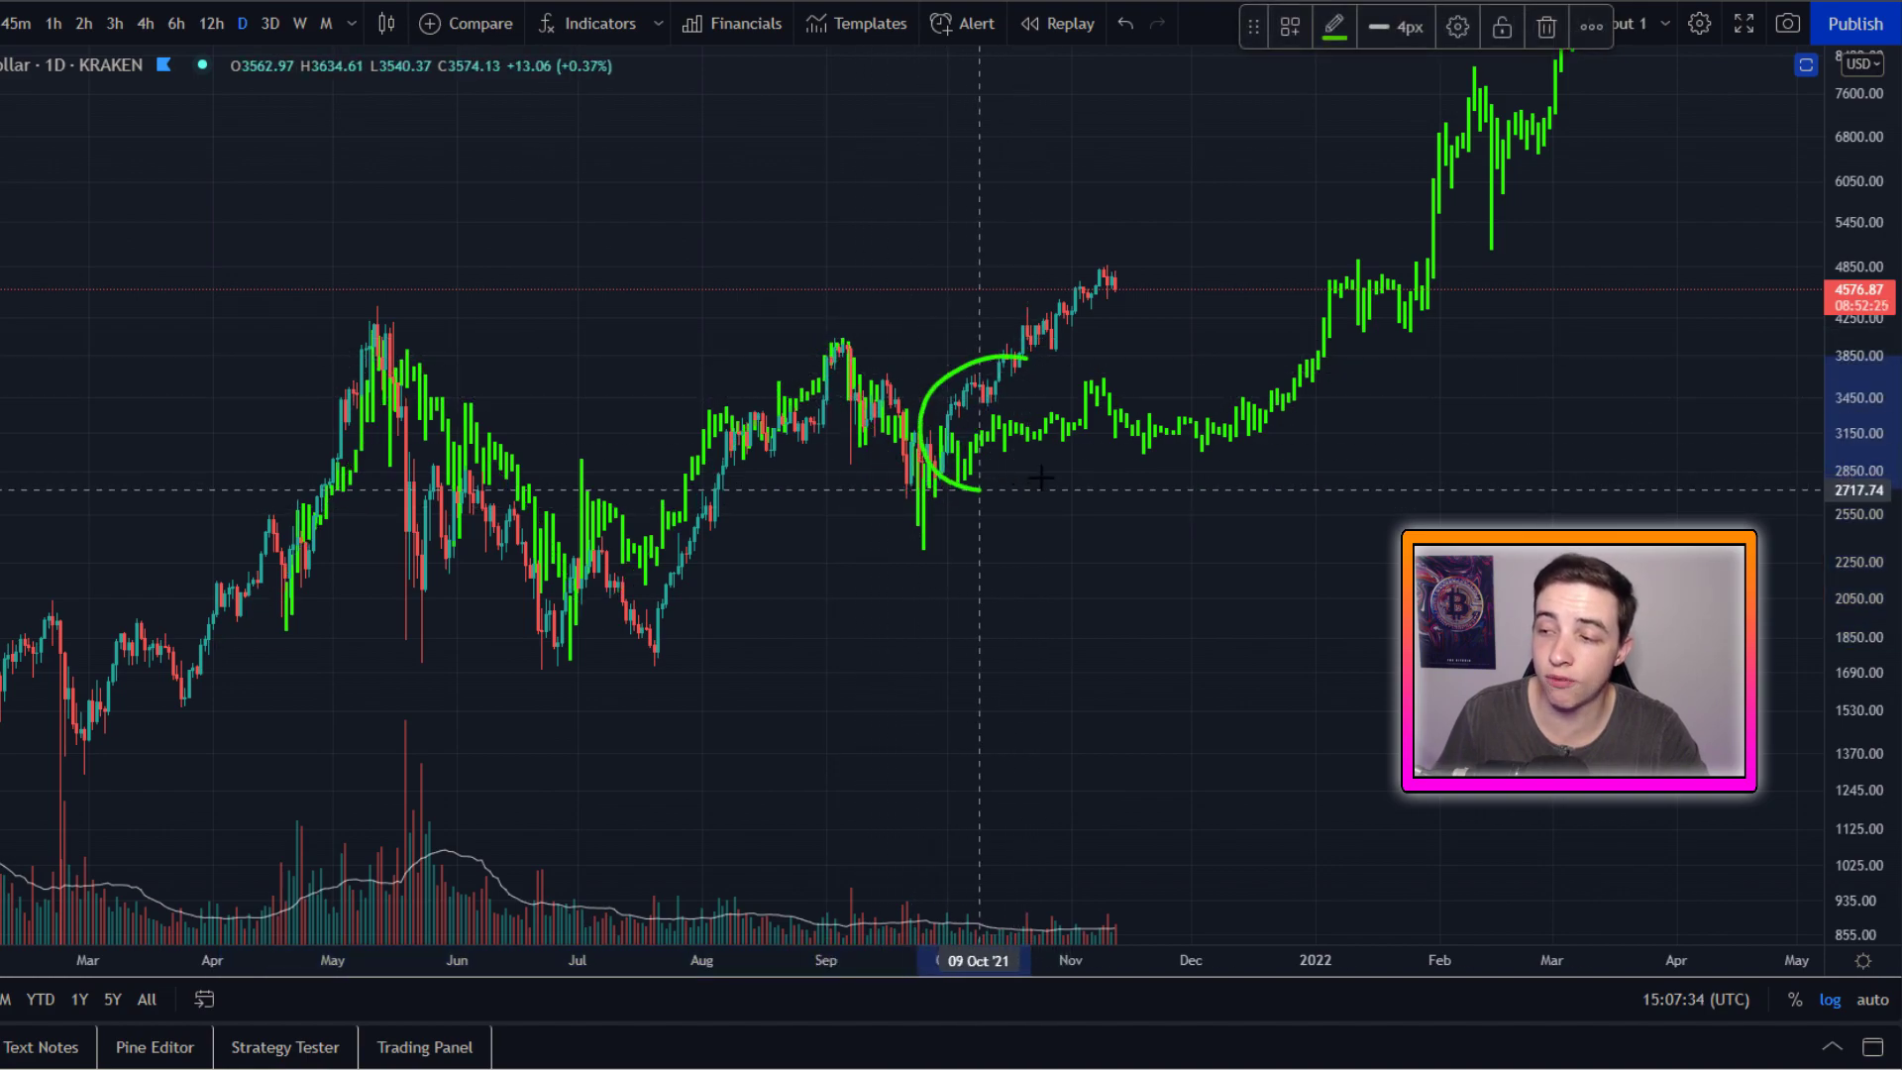
{"action": "key", "text": "Delete"}
- Mark the May peak and circle the July–August range, deleting both drawings
{"action": "left_click_drag", "start_coordinate": [377, 352], "coordinate": [405, 373]}
{"action": "key", "text": "Delete"}
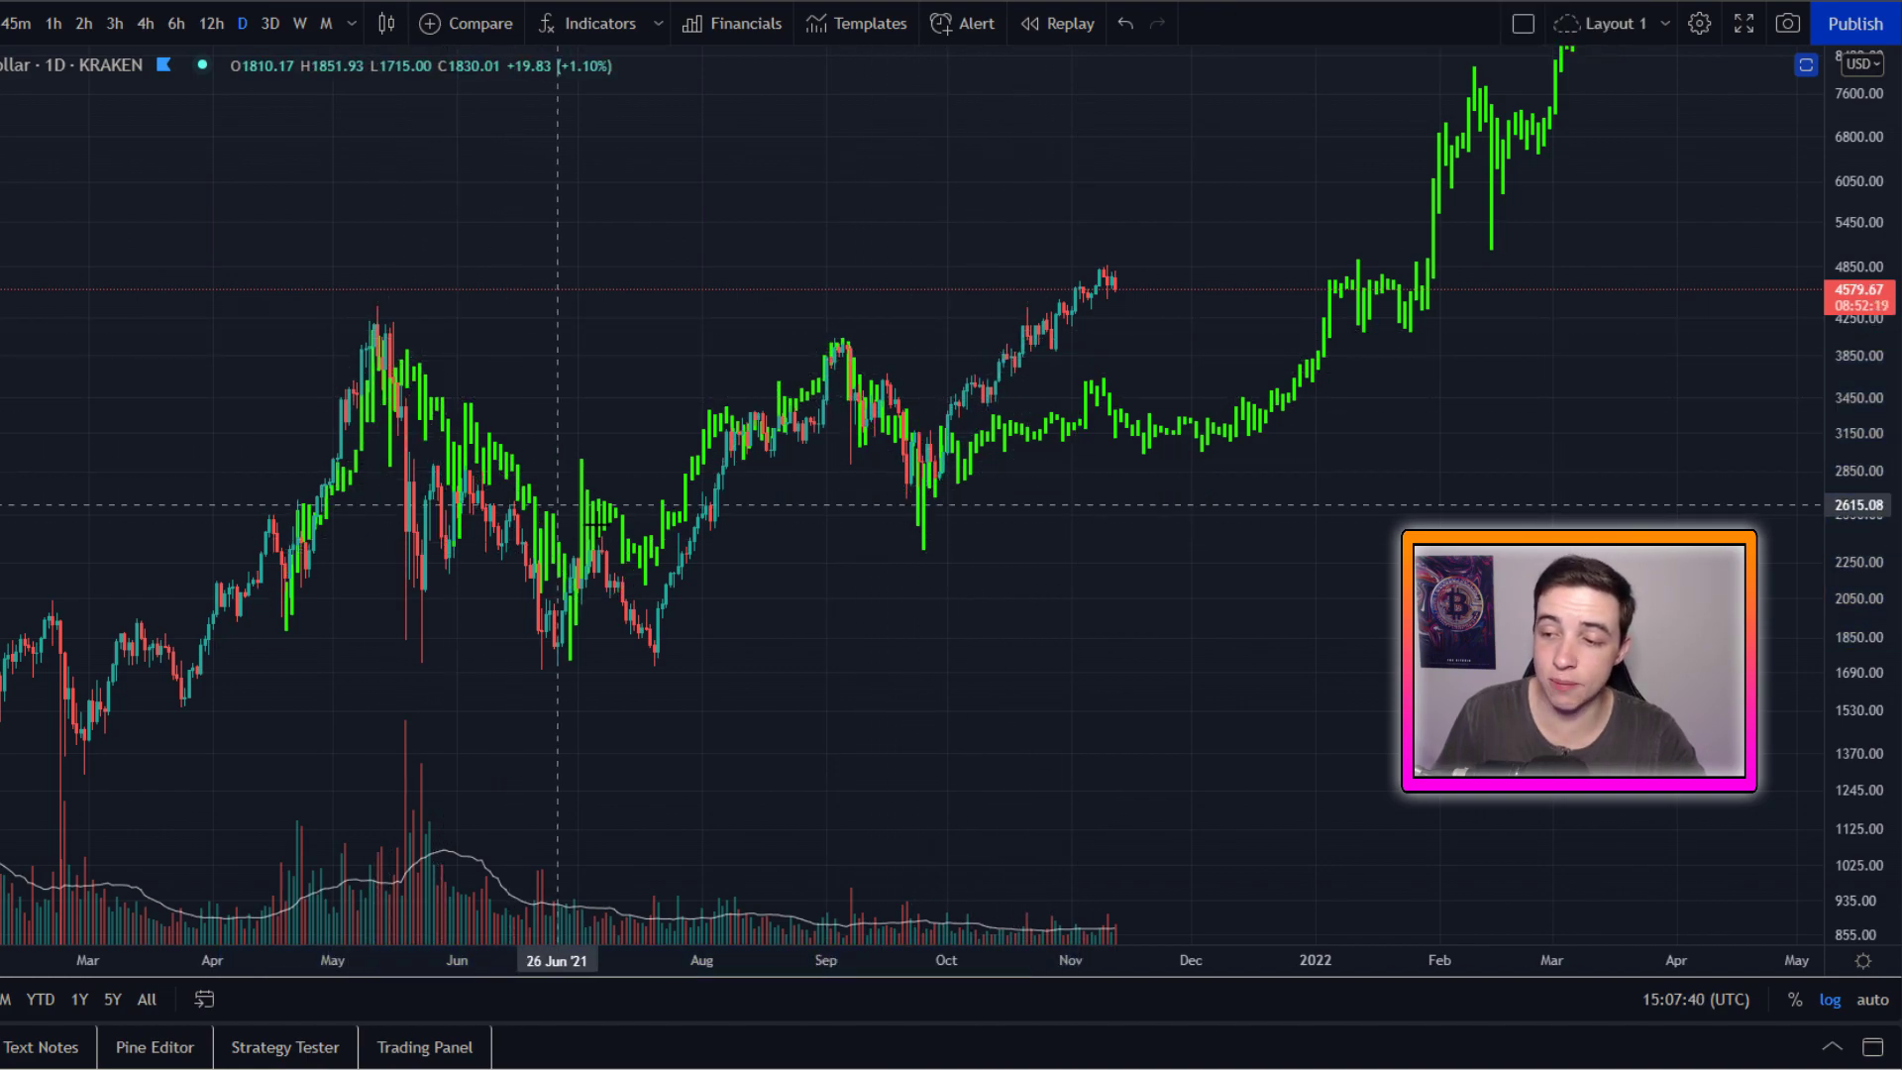
{"action": "left_click_drag", "start_coordinate": [824, 368], "coordinate": [709, 591]}
{"action": "key", "text": "Delete"}
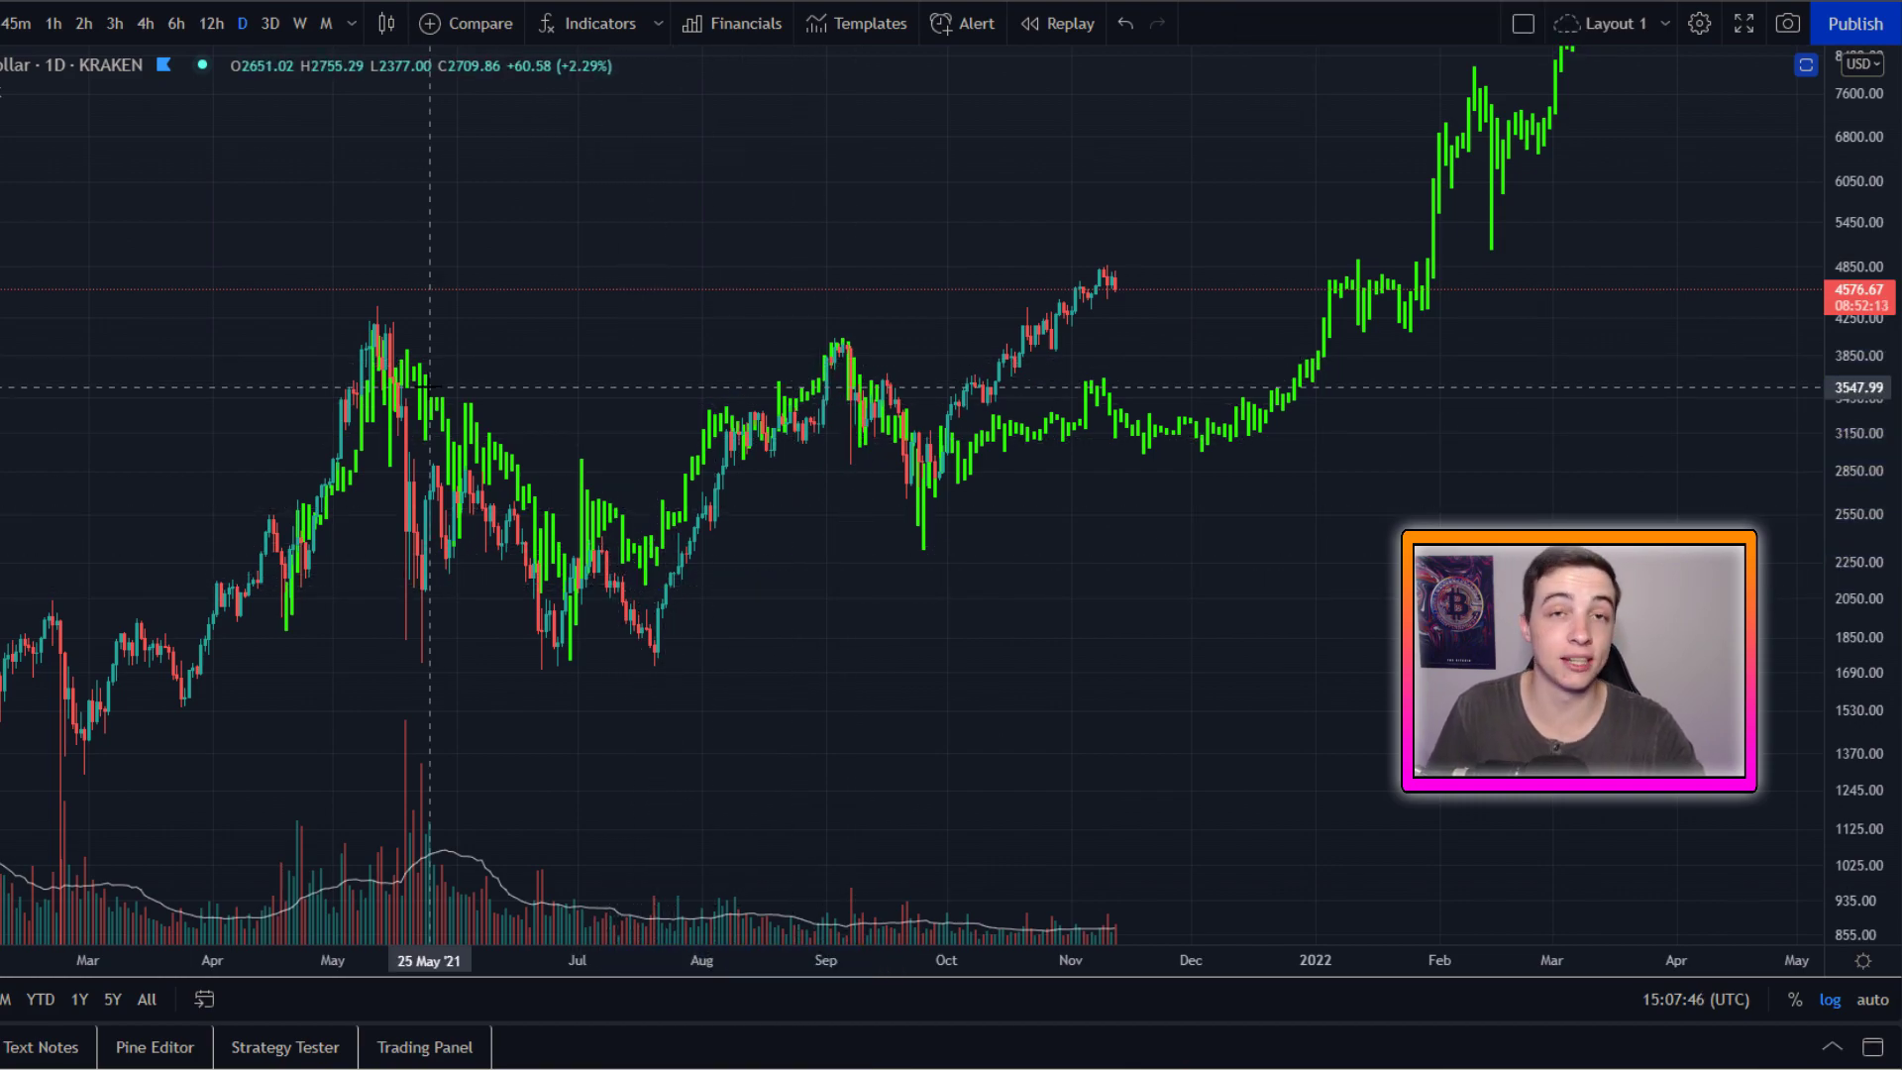
- Circle and trace the rising October–November bars, deleting each drawing
{"action": "scroll", "coordinate": [693, 386], "scroll_direction": "up", "scroll_amount": 2}
{"action": "mouse_move", "coordinate": [1000, 254]}
{"action": "left_mouse_down"}
{"action": "mouse_move", "coordinate": [872, 260]}
{"action": "mouse_move", "coordinate": [778, 342]}
{"action": "mouse_move", "coordinate": [932, 394]}
{"action": "left_mouse_up"}
{"action": "key", "text": "Delete"}
{"action": "mouse_move", "coordinate": [714, 428]}
{"action": "left_mouse_down"}
{"action": "mouse_move", "coordinate": [872, 306]}
{"action": "mouse_move", "coordinate": [986, 273]}
{"action": "left_mouse_up"}
{"action": "key", "text": "Delete"}
- Sketch over the October–December bars, keep a rightward stroke from November, and pan forward
{"action": "mouse_move", "coordinate": [1090, 367]}
{"action": "left_mouse_down"}
{"action": "mouse_move", "coordinate": [976, 370]}
{"action": "mouse_move", "coordinate": [753, 431]}
{"action": "mouse_move", "coordinate": [1258, 435]}
{"action": "mouse_move", "coordinate": [882, 373]}
{"action": "left_mouse_up"}
{"action": "key", "text": "Delete"}
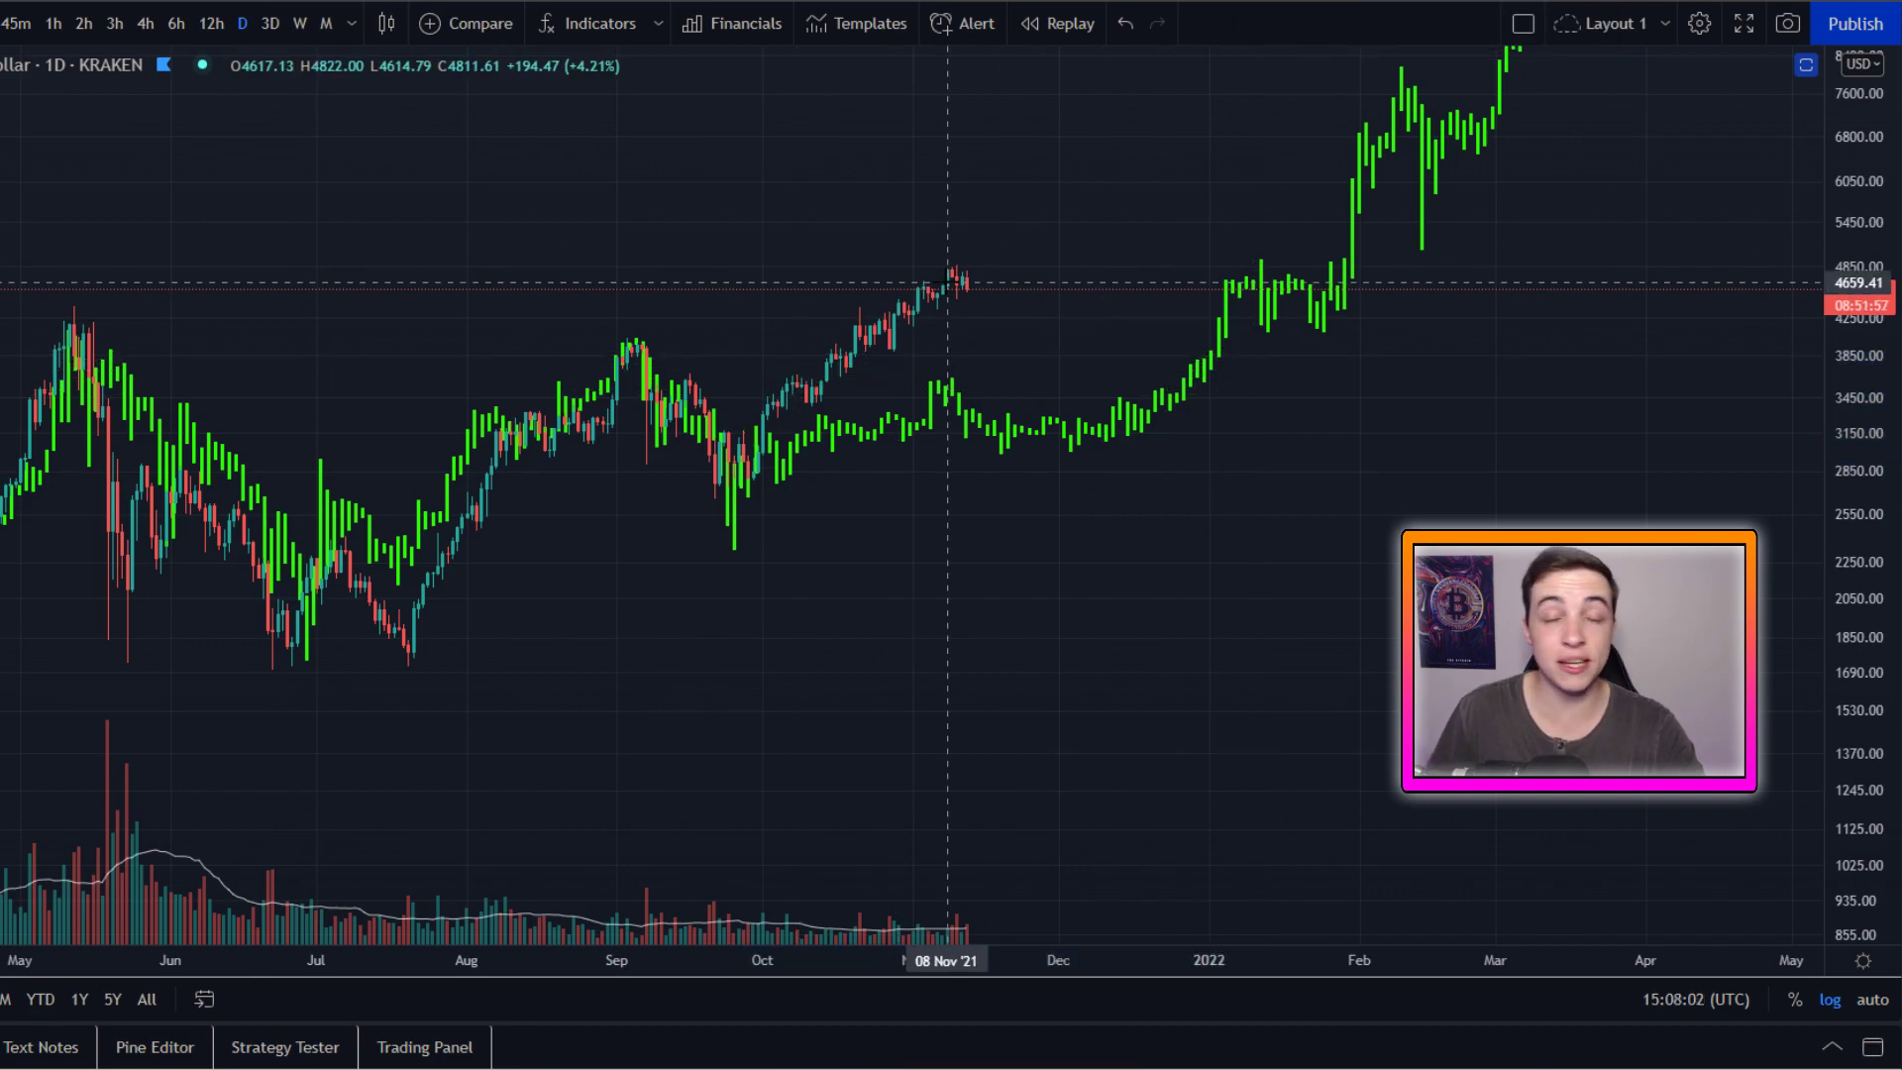
{"action": "mouse_move", "coordinate": [955, 317]}
{"action": "left_mouse_down"}
{"action": "mouse_move", "coordinate": [986, 288]}
{"action": "mouse_move", "coordinate": [1112, 309]}
{"action": "left_mouse_up"}
{"action": "key", "text": "Delete"}
{"action": "left_click_drag", "start_coordinate": [924, 289], "coordinate": [1094, 291]}
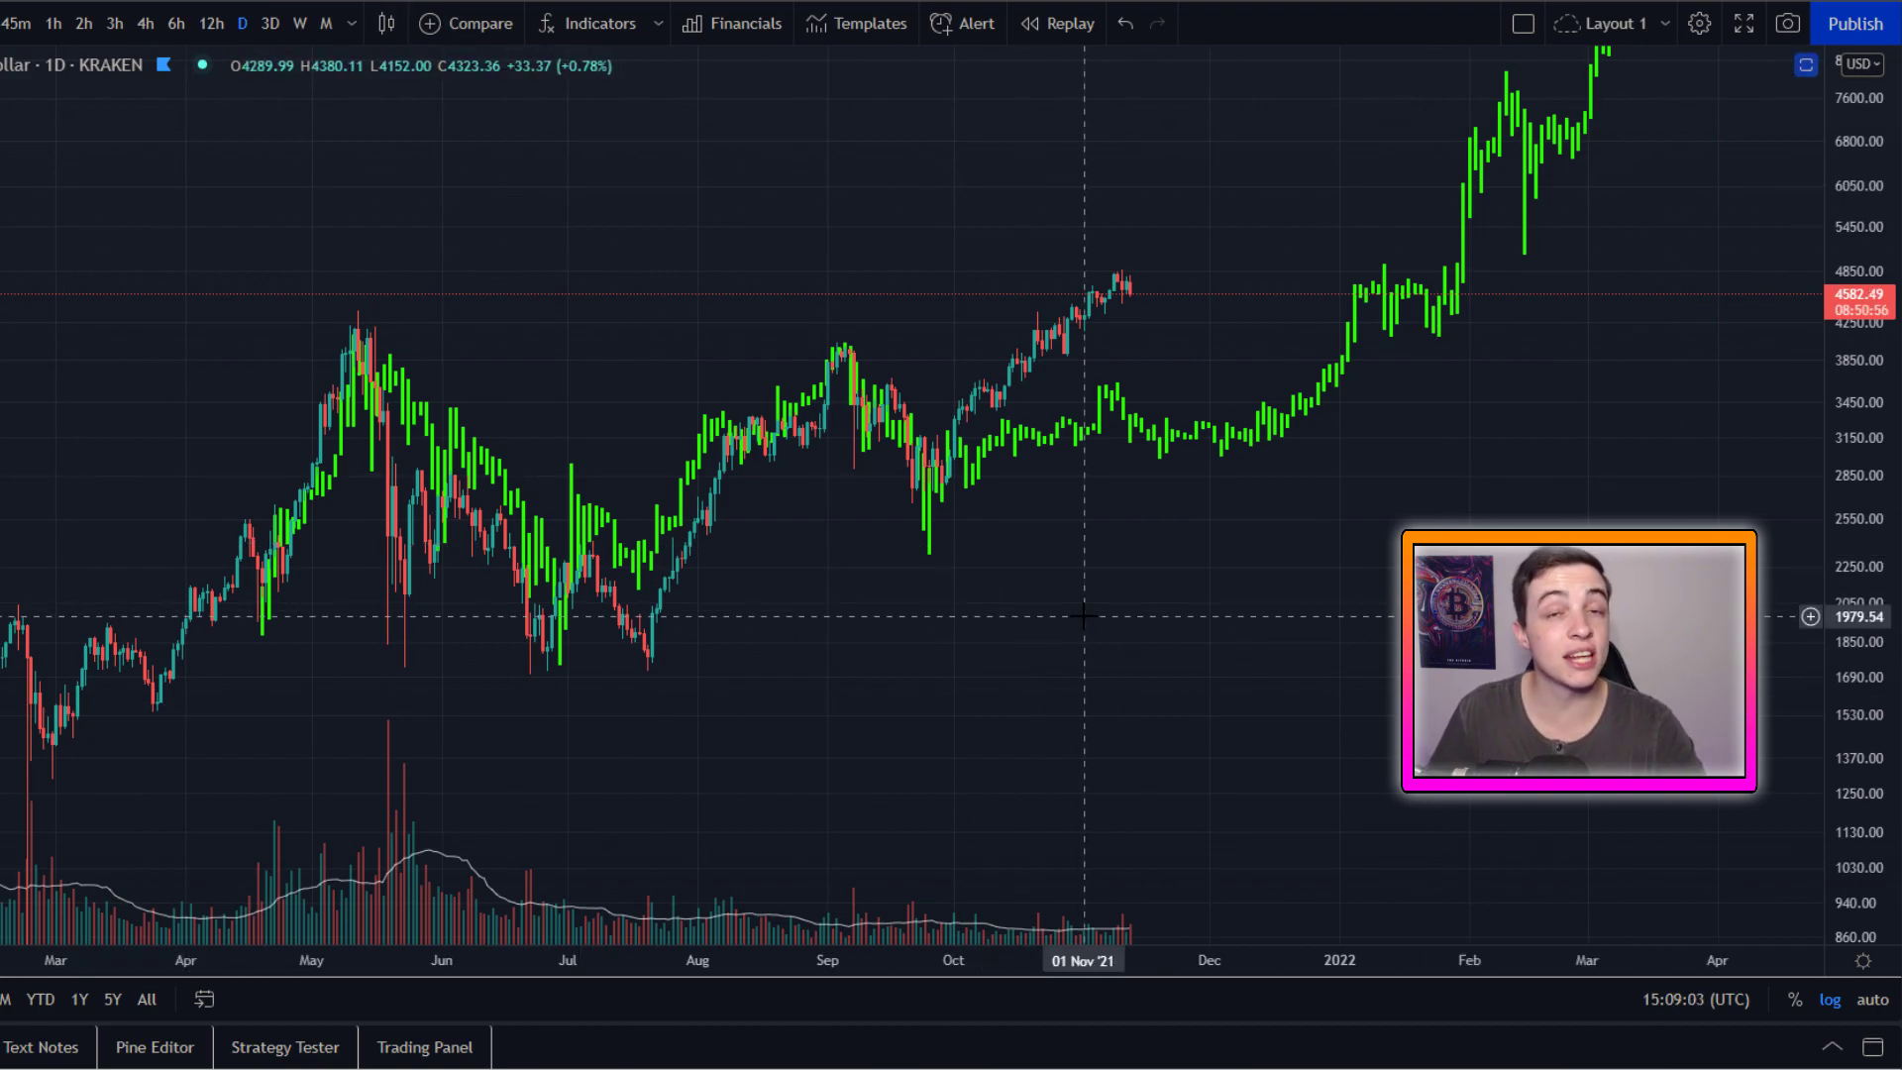
{"action": "scroll", "coordinate": [1546, 429], "scroll_direction": "right", "scroll_amount": 10}
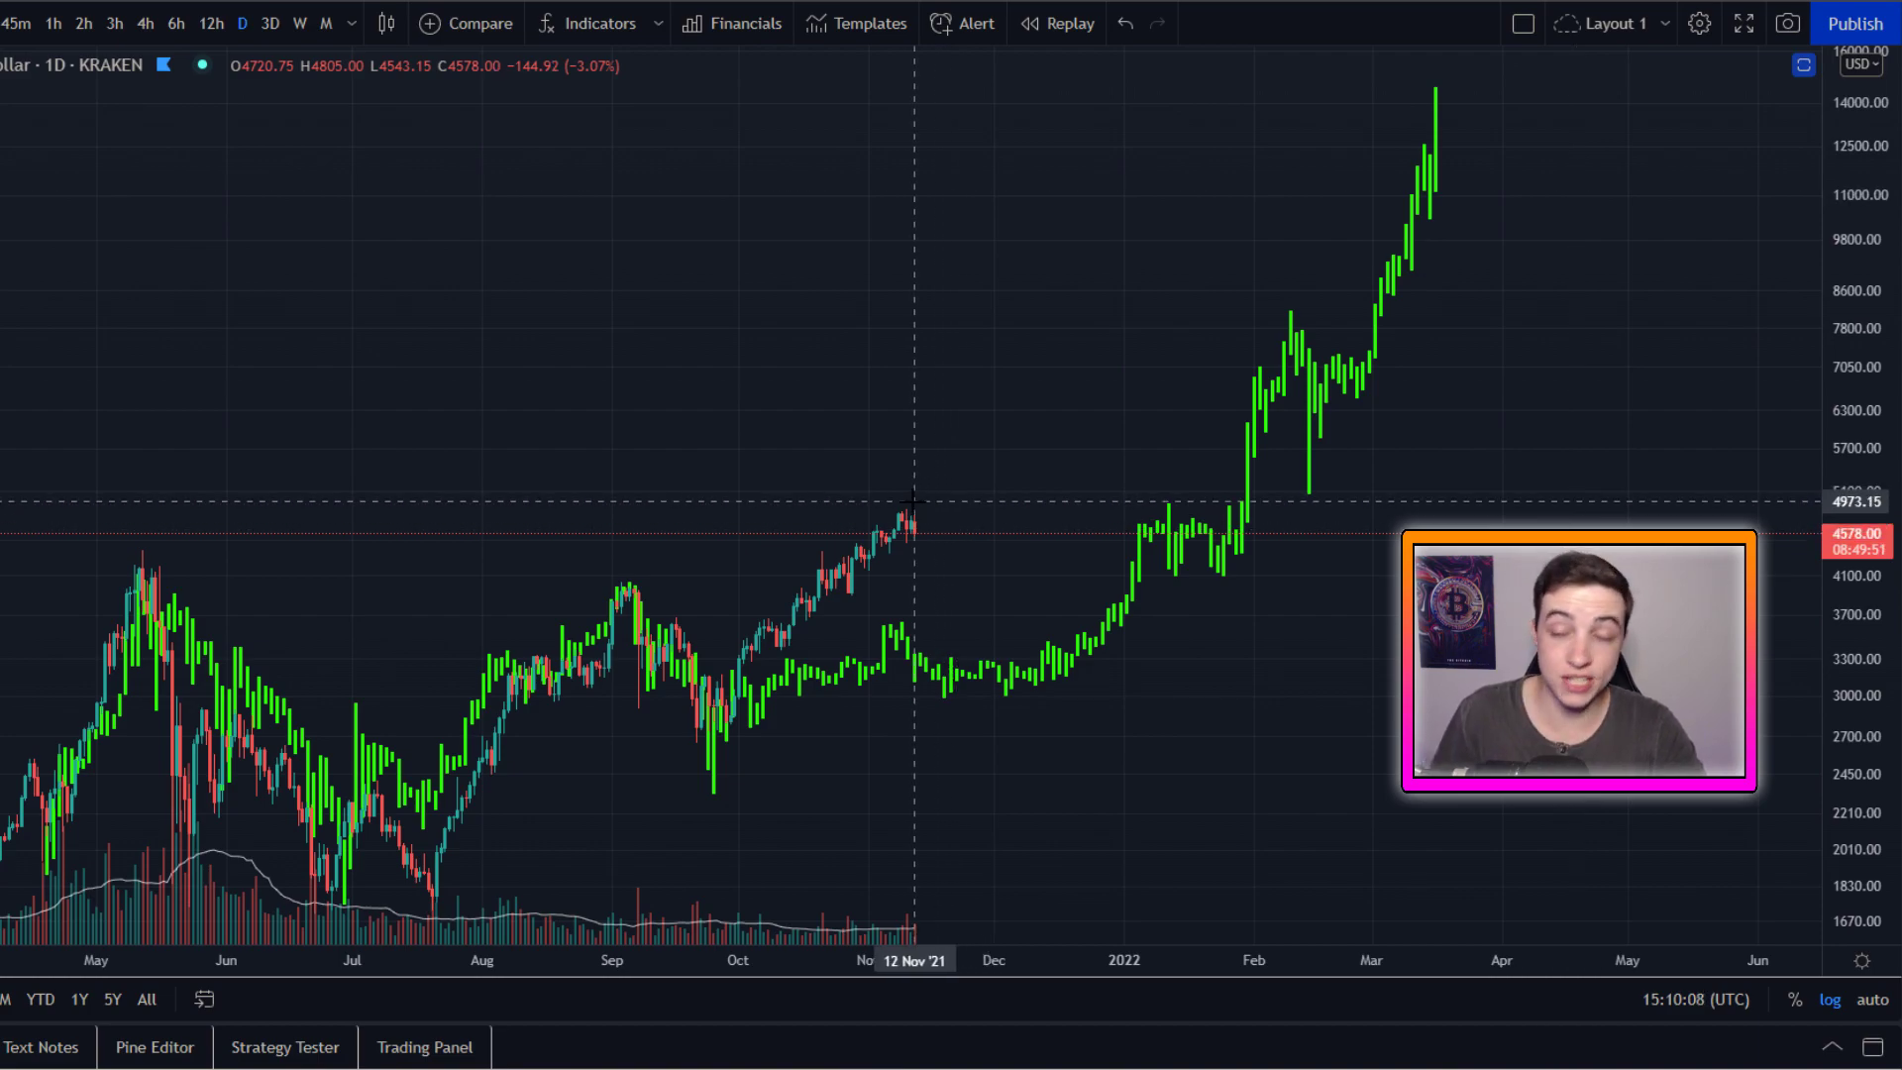
{"action": "mouse_move", "coordinate": [941, 498]}
{"action": "left_mouse_down"}
{"action": "mouse_move", "coordinate": [891, 497]}
{"action": "mouse_move", "coordinate": [693, 637]}
{"action": "mouse_move", "coordinate": [998, 551]}
{"action": "left_mouse_up"}
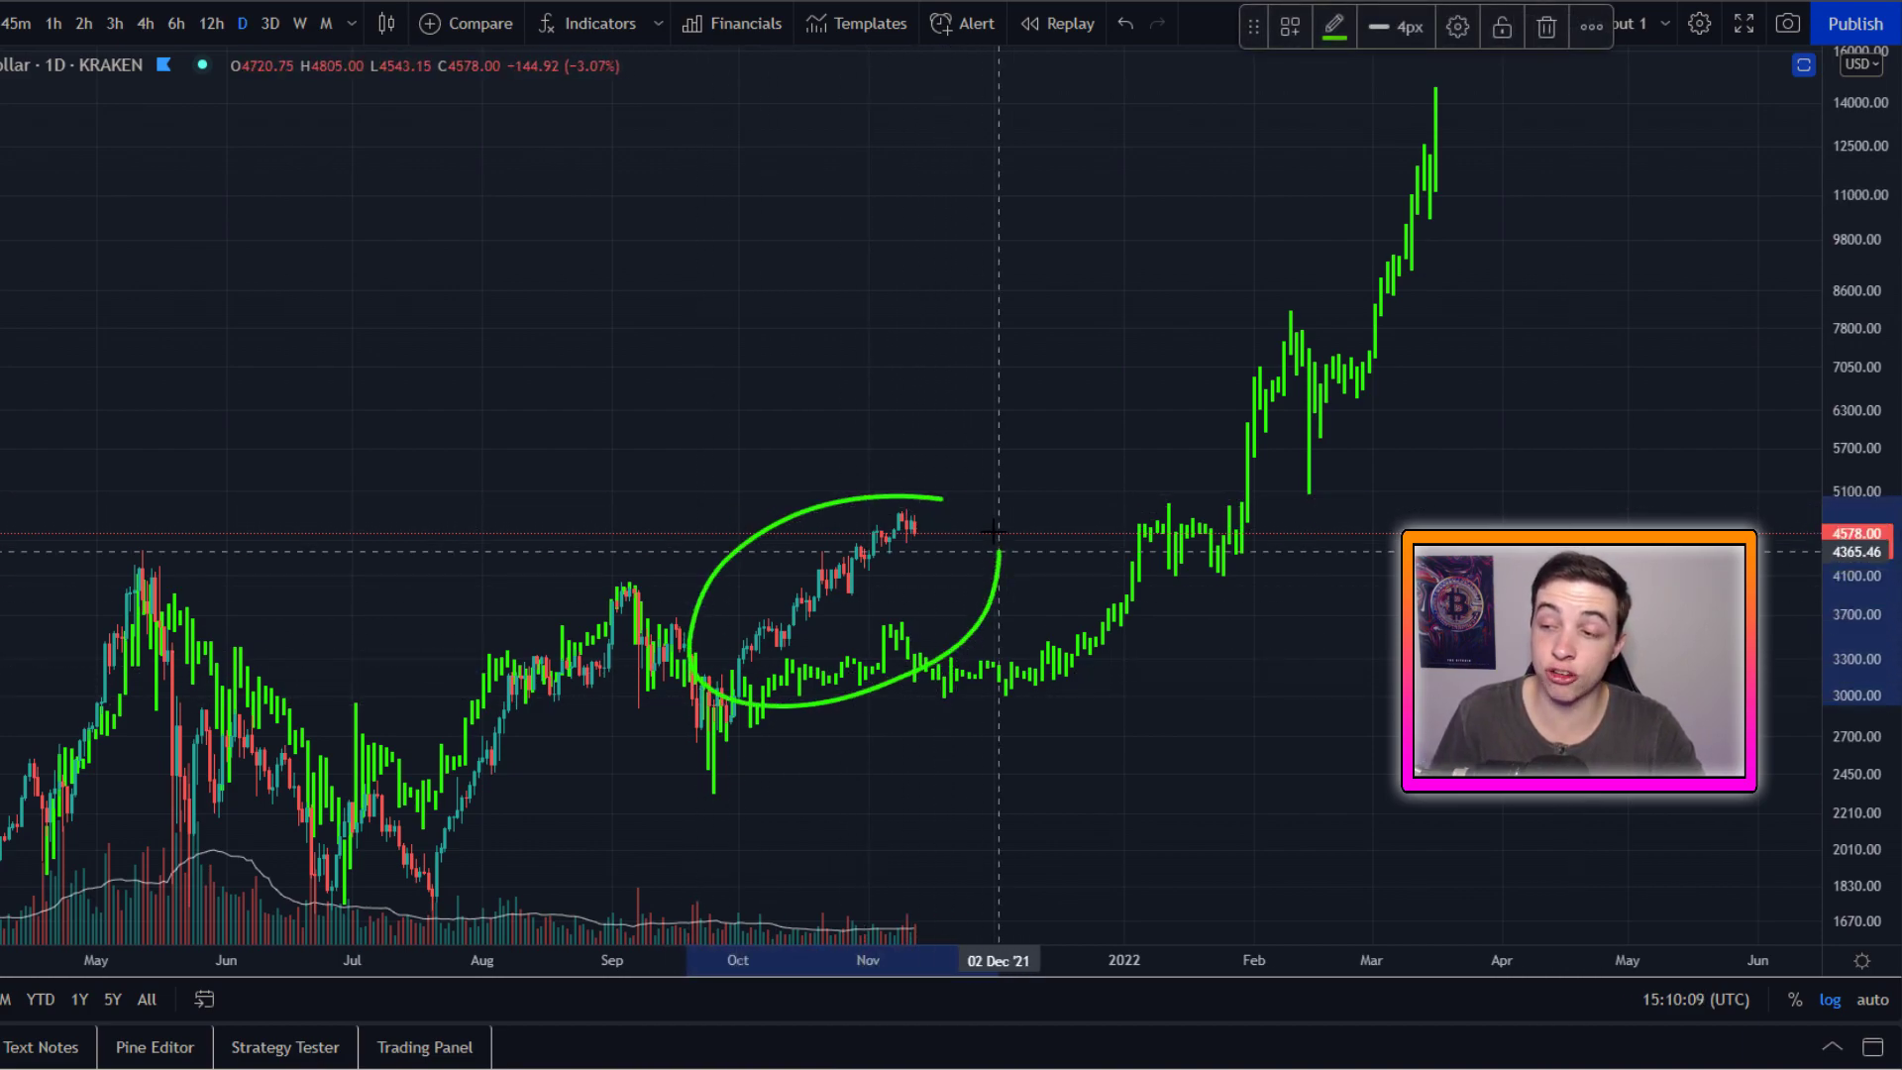
{"action": "left_click_drag", "start_coordinate": [681, 696], "coordinate": [739, 646]}
{"action": "key", "text": "ctrl+z"}
{"action": "left_click_drag", "start_coordinate": [1100, 673], "coordinate": [1094, 669]}
{"action": "key", "text": "ctrl+z"}
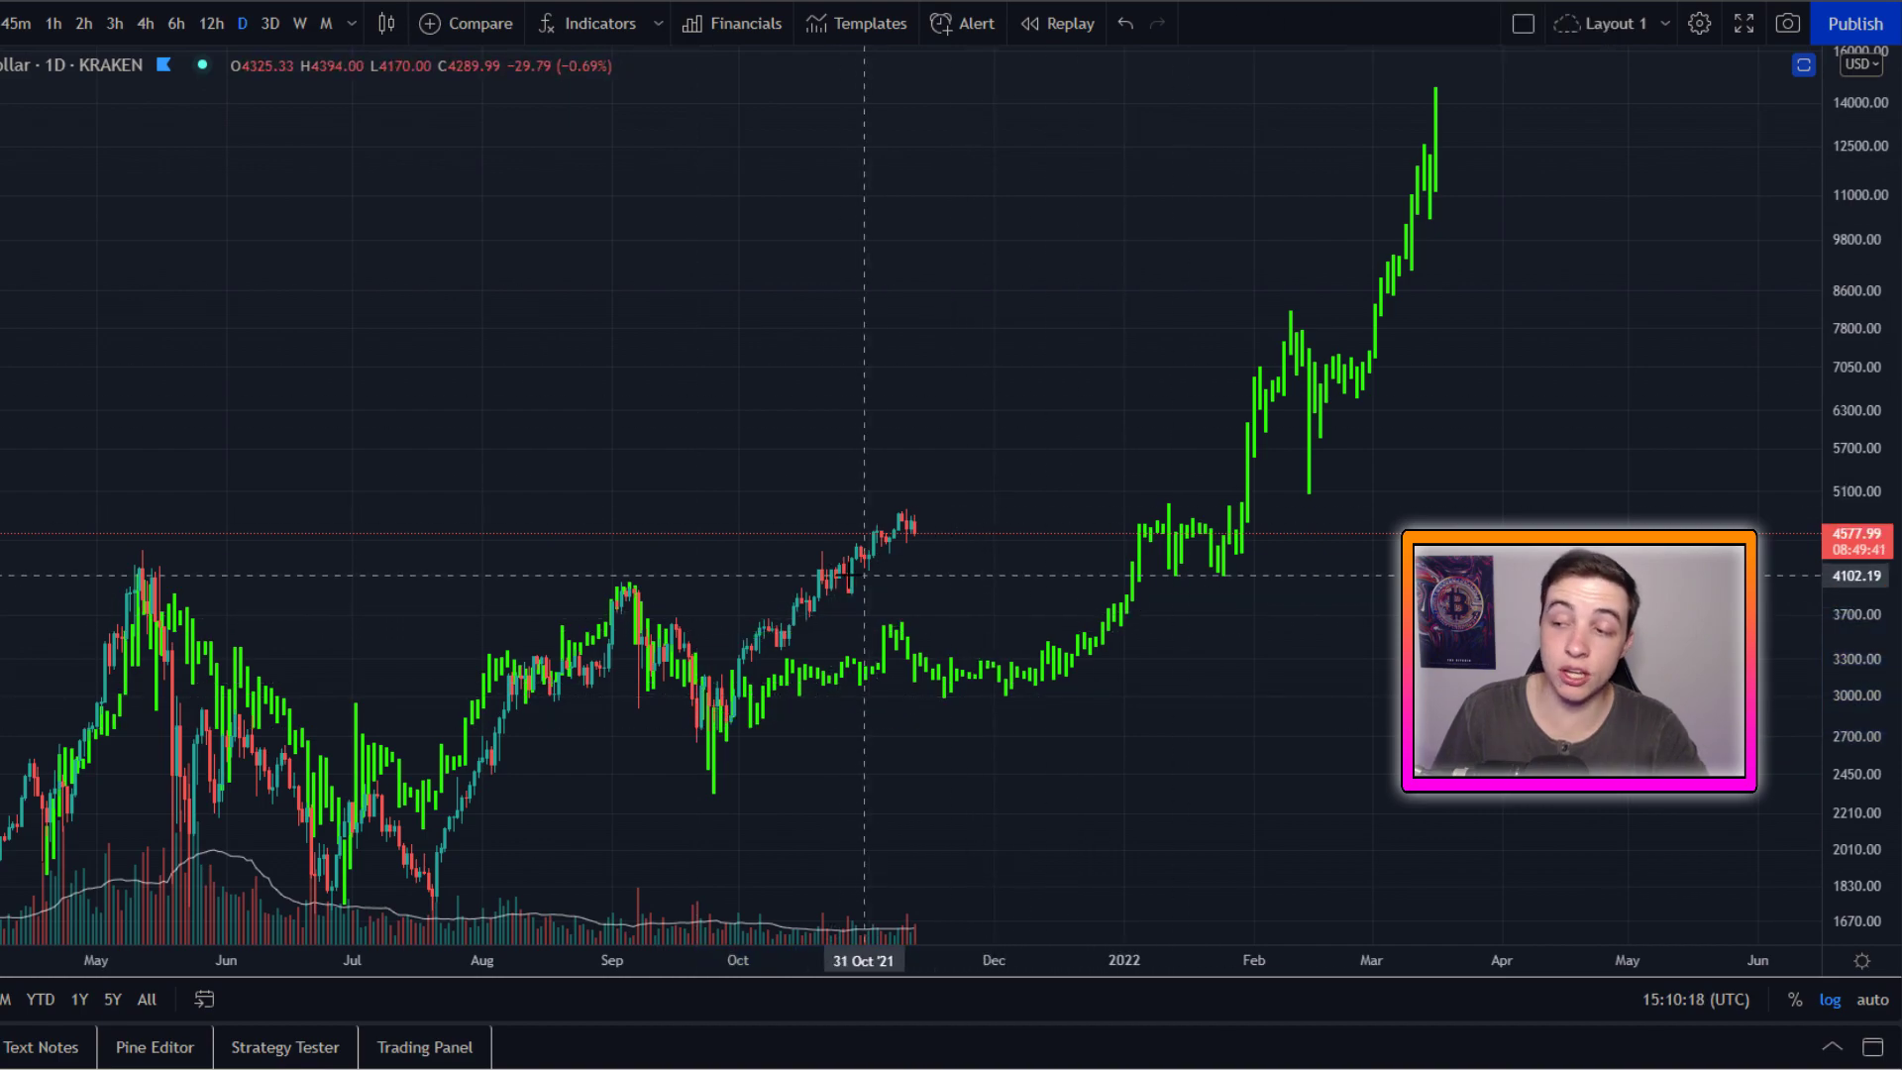
{"action": "mouse_move", "coordinate": [837, 574]}
{"action": "left_mouse_down"}
{"action": "mouse_move", "coordinate": [1129, 411]}
{"action": "mouse_move", "coordinate": [1248, 297]}
{"action": "mouse_move", "coordinate": [1368, 82]}
{"action": "mouse_move", "coordinate": [1530, 78]}
{"action": "mouse_move", "coordinate": [1541, 114]}
{"action": "mouse_move", "coordinate": [1426, 99]}
{"action": "left_mouse_up"}
{"action": "key", "text": "ctrl+z"}
{"action": "key", "text": "ctrl+z"}
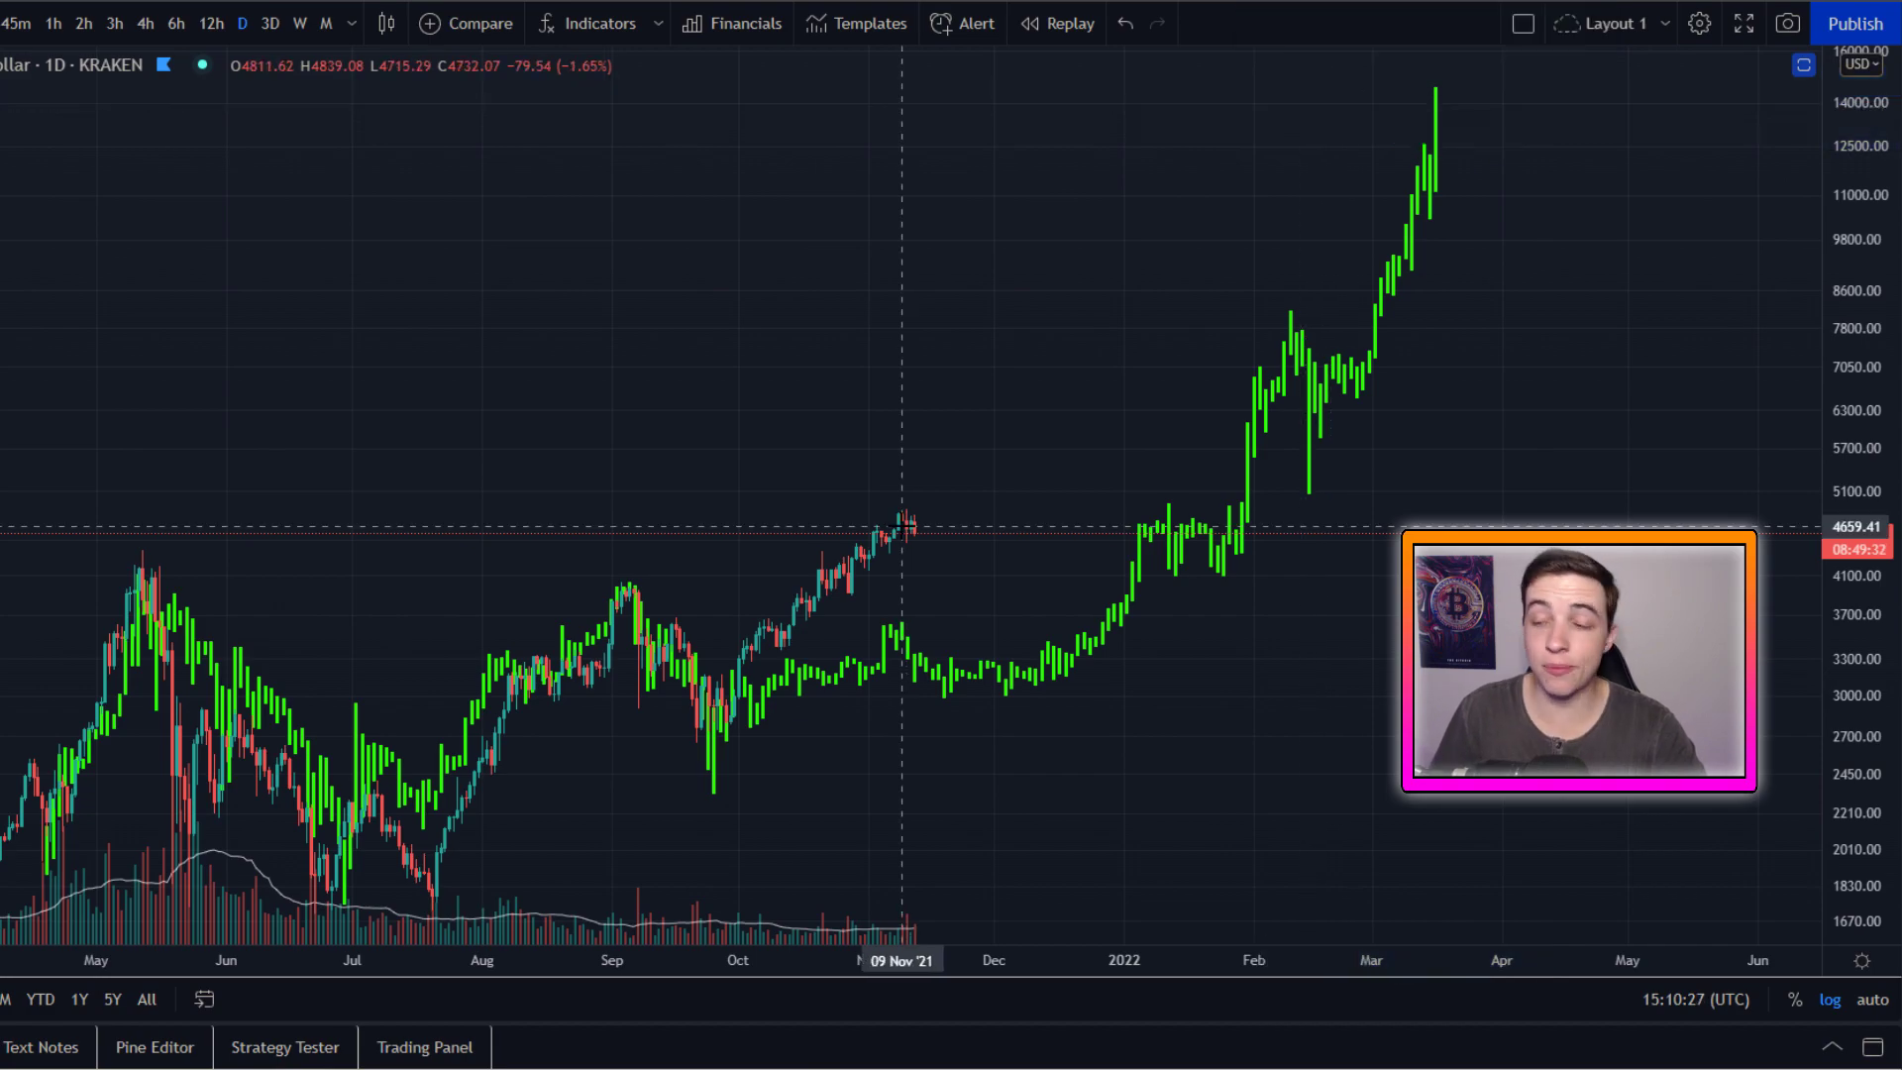
{"action": "left_click_drag", "start_coordinate": [901, 527], "coordinate": [1147, 565]}
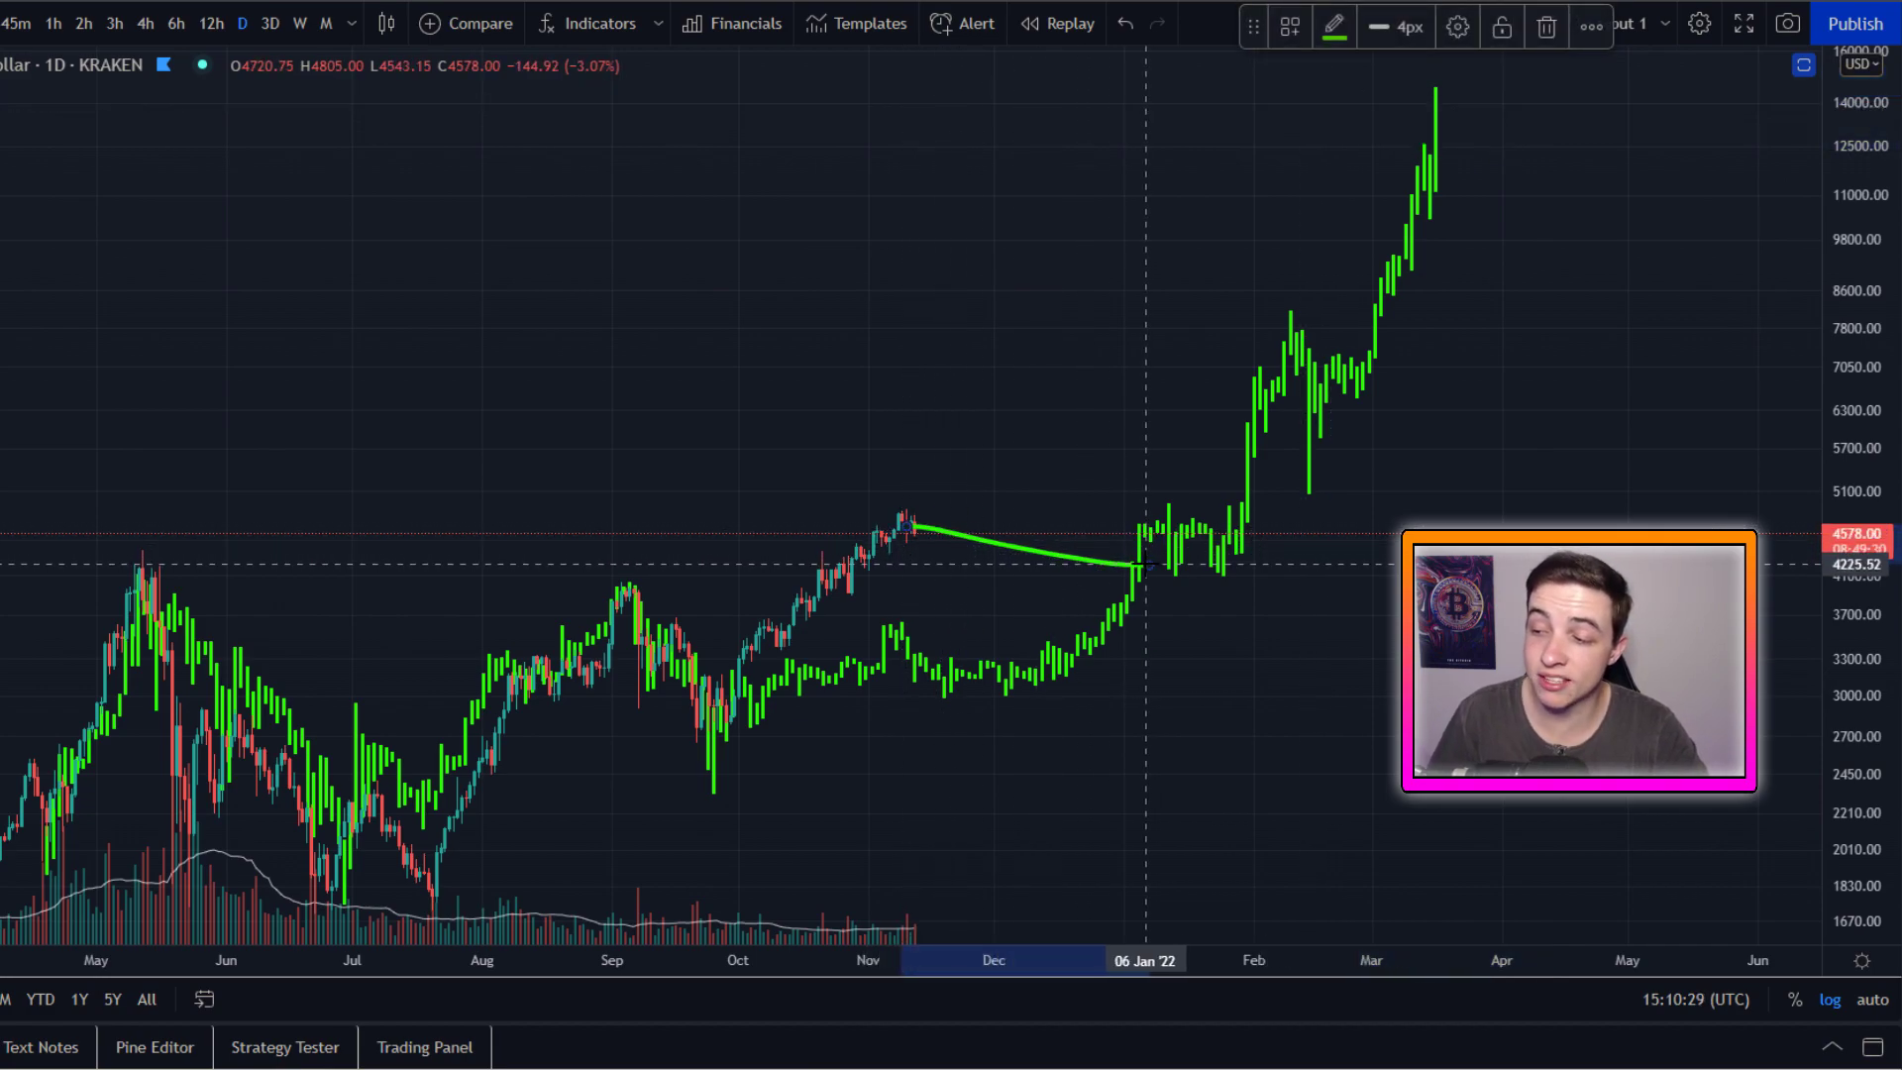
{"action": "key", "text": "ctrl+z"}
{"action": "mouse_move", "coordinate": [911, 540]}
{"action": "left_mouse_down"}
{"action": "mouse_move", "coordinate": [936, 515]}
{"action": "mouse_move", "coordinate": [953, 555]}
{"action": "mouse_move", "coordinate": [1085, 520]}
{"action": "mouse_move", "coordinate": [1144, 539]}
{"action": "left_mouse_up"}
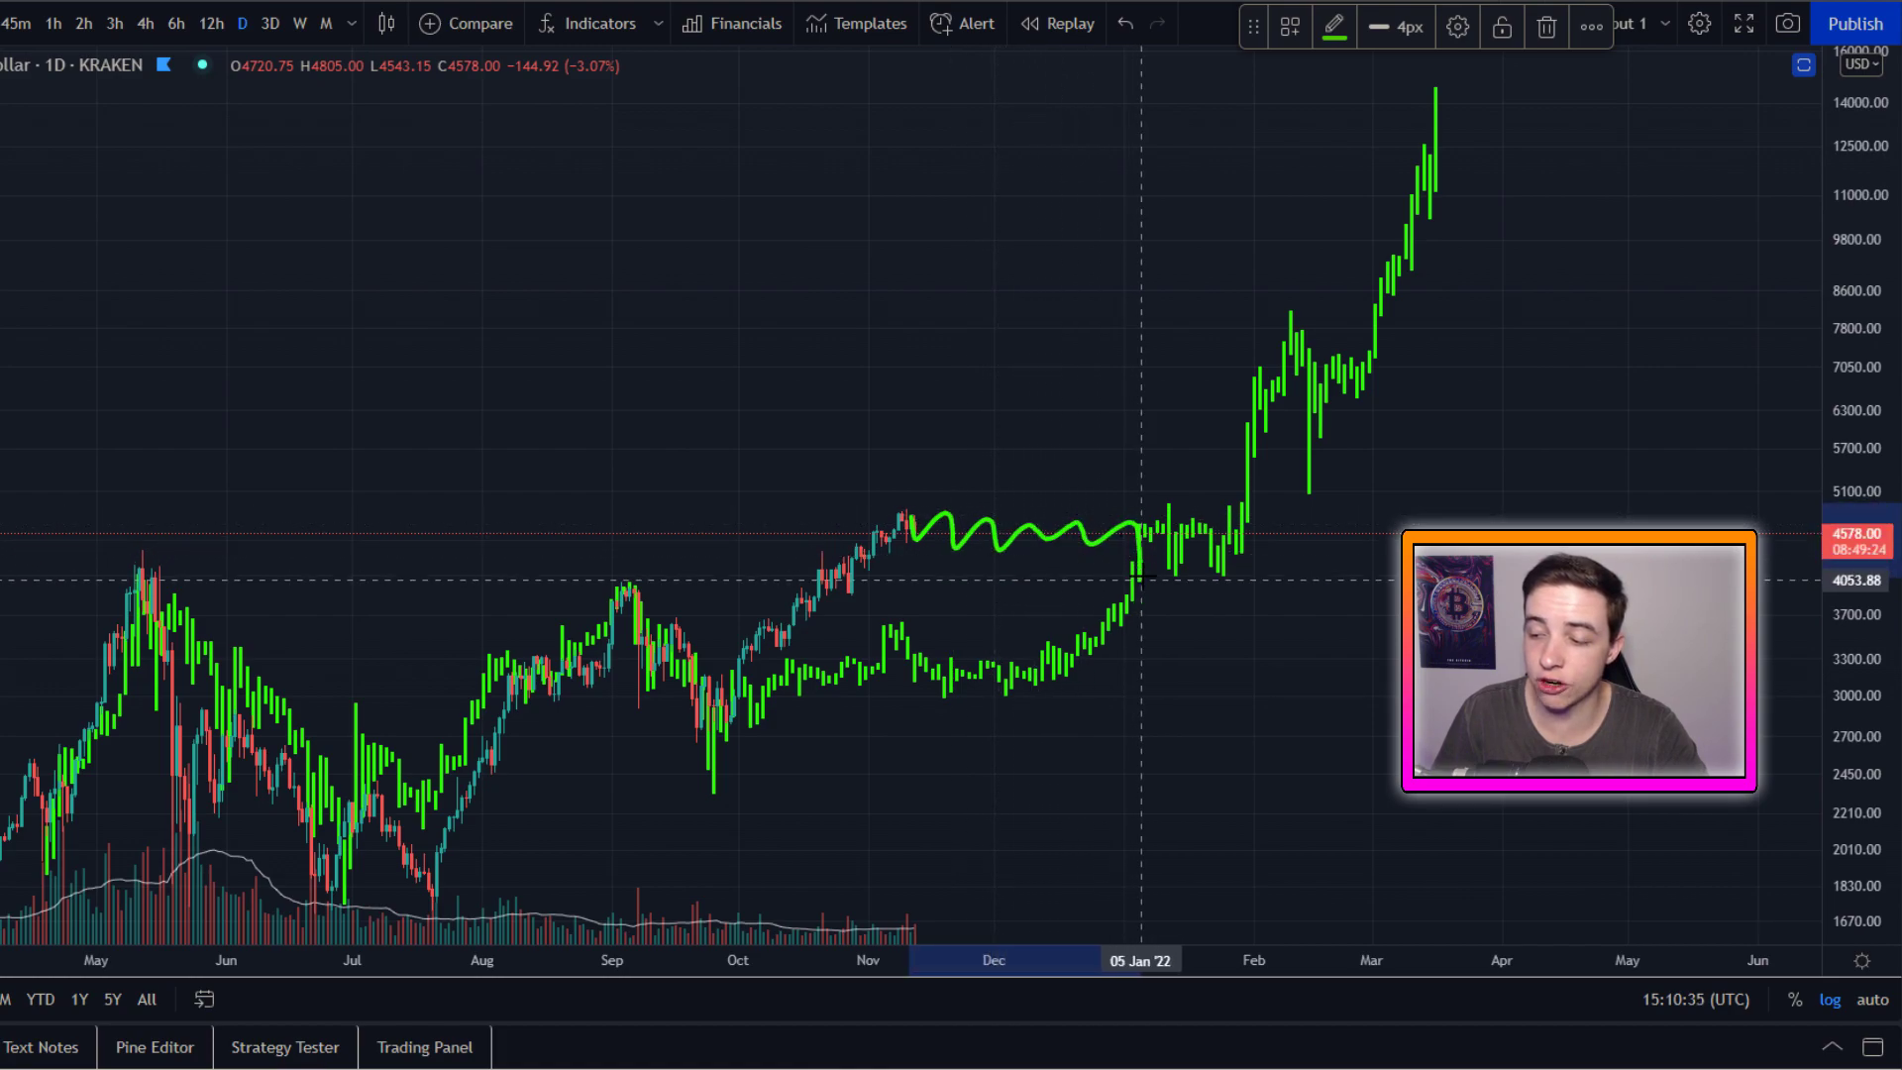
{"action": "key", "text": "ctrl+z"}
{"action": "mouse_move", "coordinate": [907, 525]}
{"action": "left_mouse_down"}
{"action": "mouse_move", "coordinate": [1070, 560]}
{"action": "mouse_move", "coordinate": [1278, 495]}
{"action": "left_mouse_up"}
{"action": "key", "text": "ctrl+z"}
{"action": "left_click_drag", "start_coordinate": [1394, 340], "coordinate": [1481, 518]}
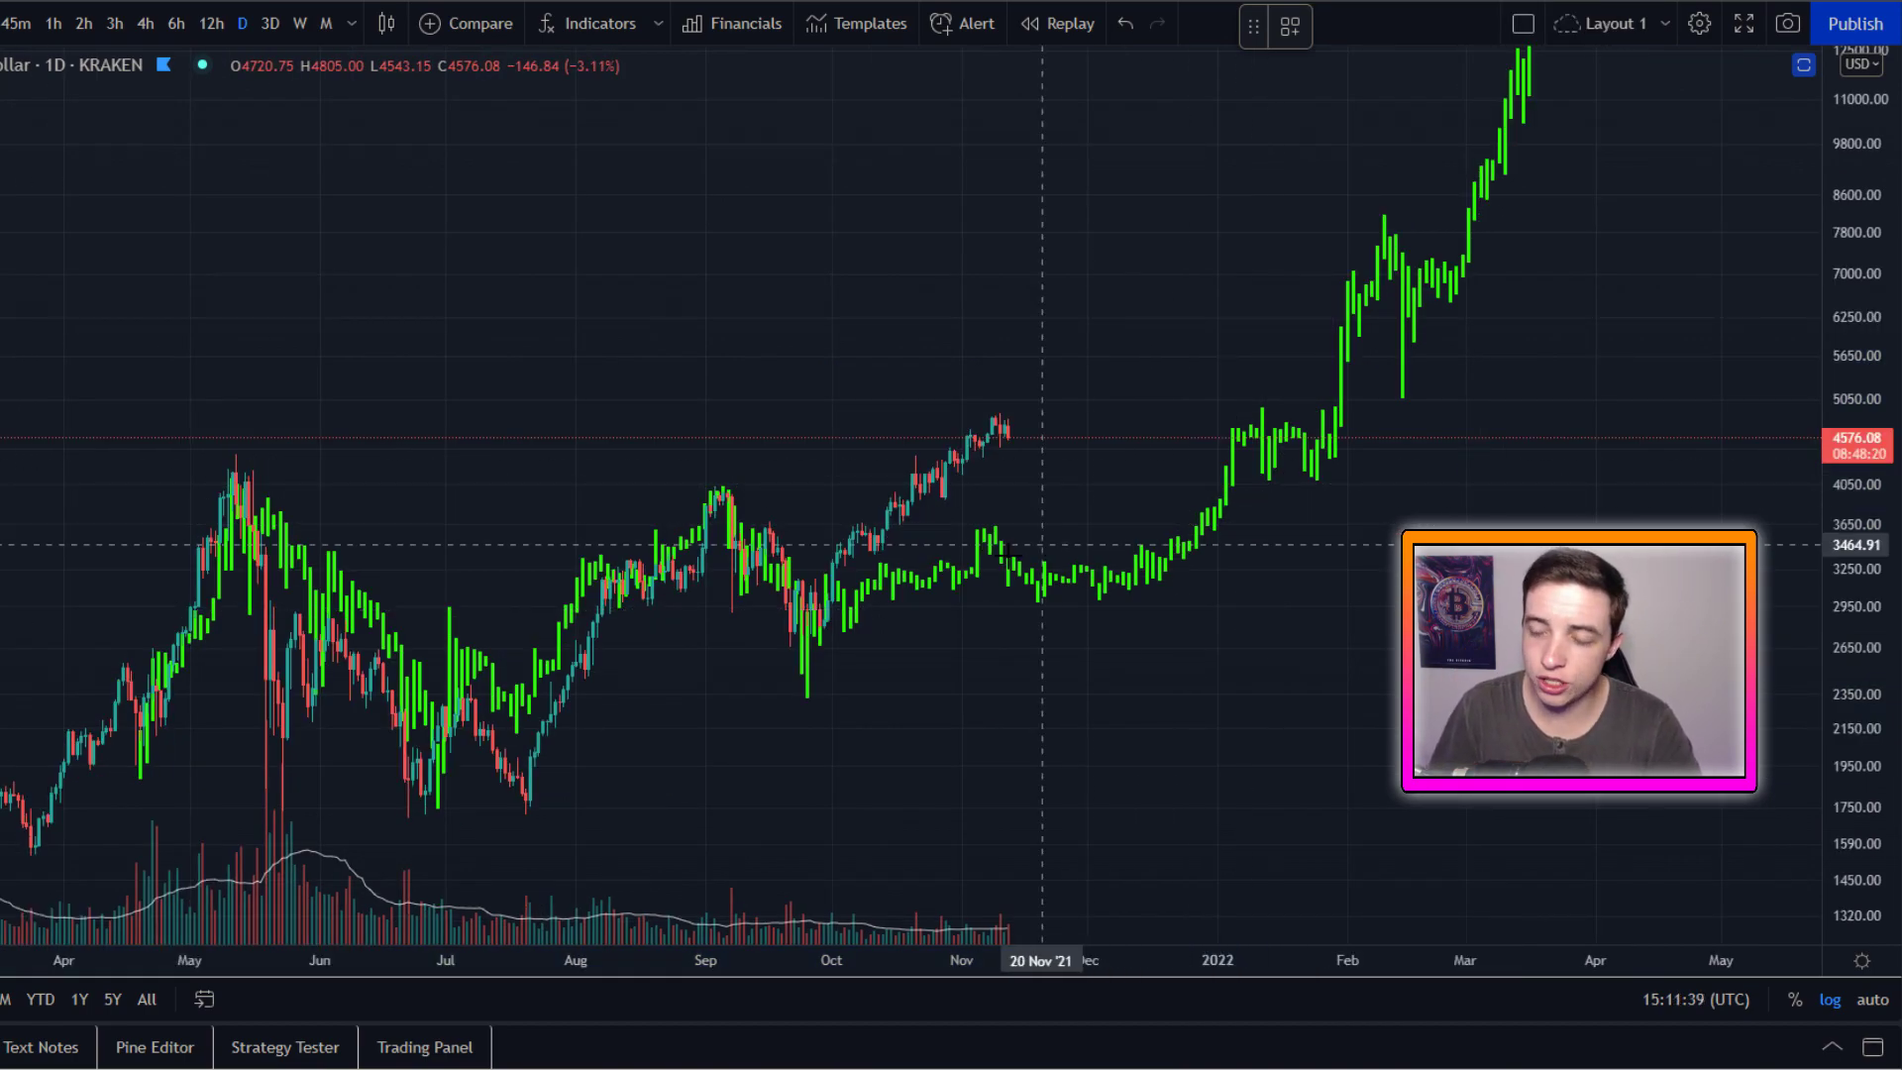
{"action": "mouse_move", "coordinate": [824, 577]}
{"action": "left_mouse_down"}
{"action": "mouse_move", "coordinate": [891, 508]}
{"action": "mouse_move", "coordinate": [1030, 424]}
{"action": "left_mouse_up"}
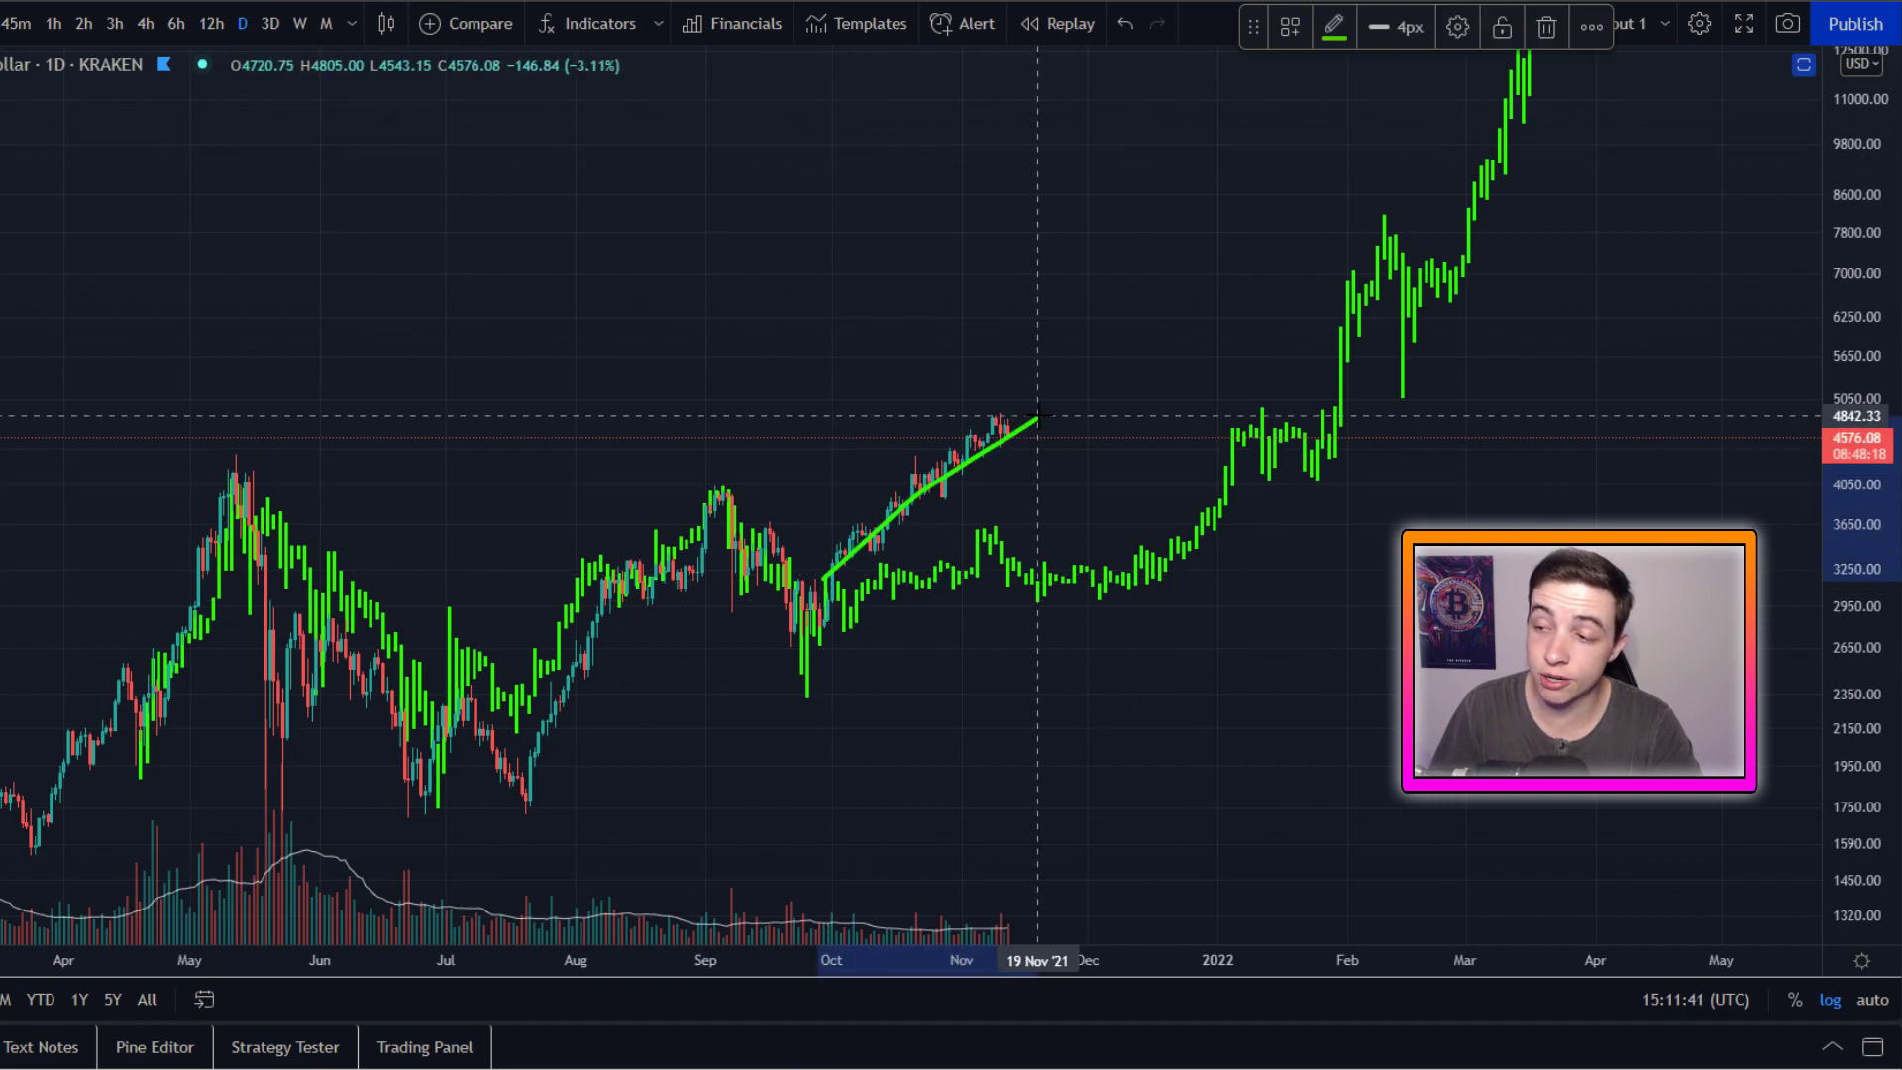
{"action": "key", "text": "ctrl+z"}
{"action": "mouse_move", "coordinate": [807, 586]}
{"action": "left_mouse_down"}
{"action": "mouse_move", "coordinate": [1030, 414]}
{"action": "mouse_move", "coordinate": [856, 440]}
{"action": "mouse_move", "coordinate": [804, 555]}
{"action": "mouse_move", "coordinate": [1067, 451]}
{"action": "mouse_move", "coordinate": [1063, 399]}
{"action": "left_mouse_up"}
{"action": "key", "text": "ctrl+z"}
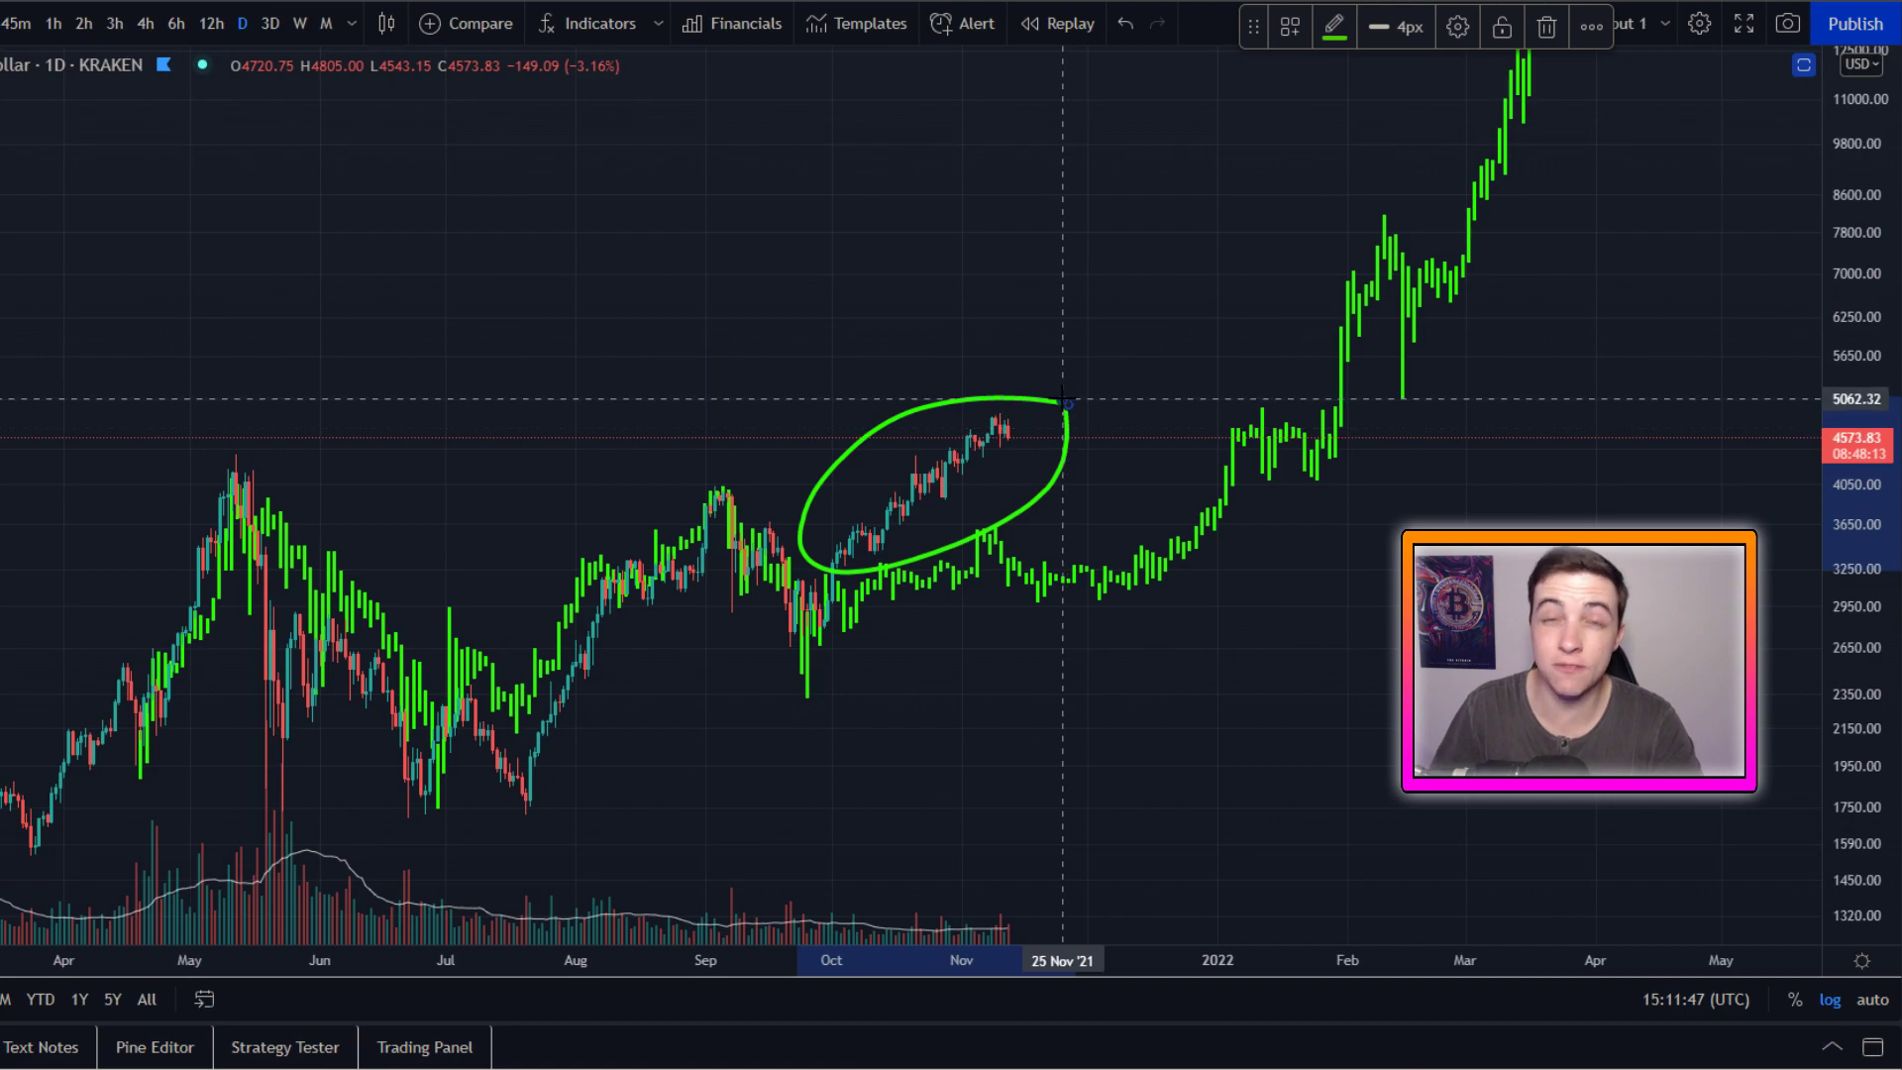
{"action": "key", "text": "ctrl+z"}
{"action": "mouse_move", "coordinate": [931, 538]}
{"action": "left_mouse_down"}
{"action": "mouse_move", "coordinate": [1007, 516]}
{"action": "mouse_move", "coordinate": [1407, 248]}
{"action": "mouse_move", "coordinate": [1506, 89]}
{"action": "left_mouse_up"}
{"action": "key", "text": "ctrl+z"}
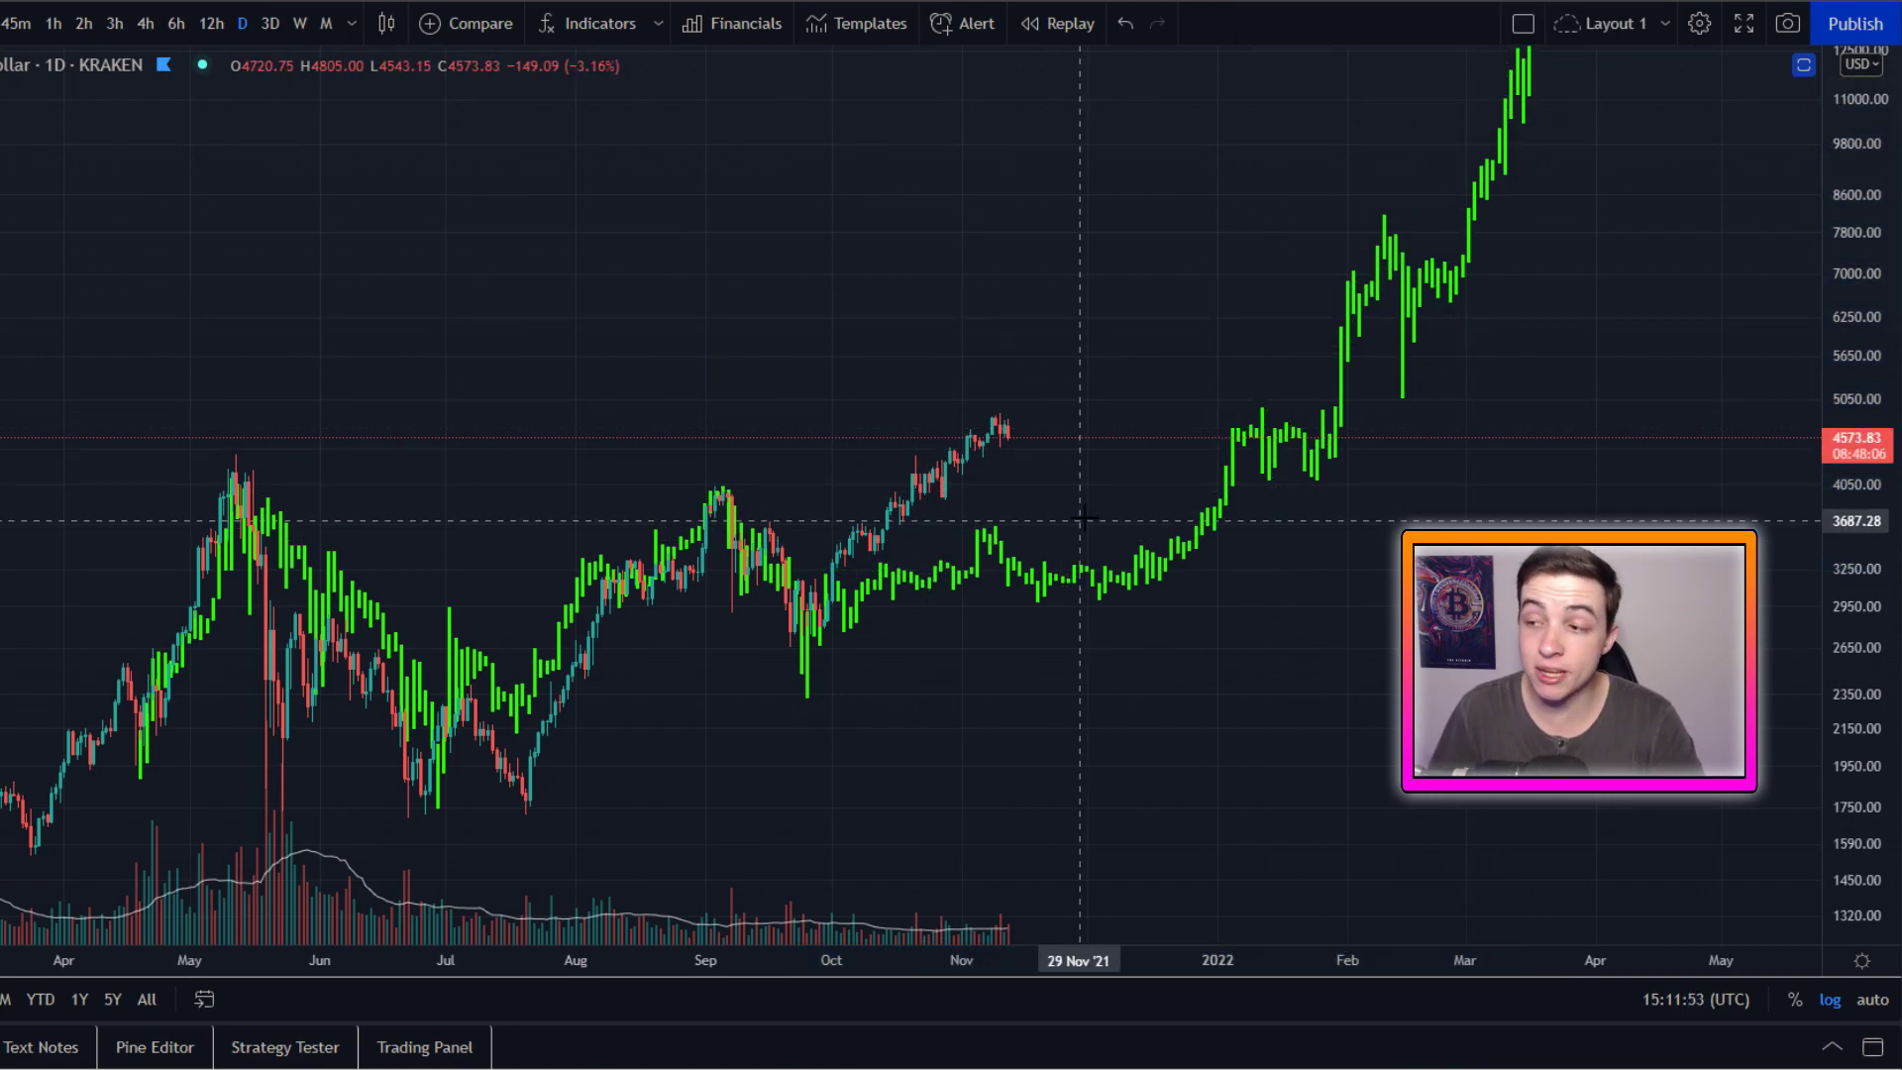
{"action": "left_click_drag", "start_coordinate": [994, 420], "coordinate": [1130, 416]}
{"action": "key", "text": "ctrl+z"}
{"action": "mouse_move", "coordinate": [1003, 432]}
{"action": "left_mouse_down"}
{"action": "mouse_move", "coordinate": [1144, 502]}
{"action": "mouse_move", "coordinate": [1194, 495]}
{"action": "mouse_move", "coordinate": [1318, 411]}
{"action": "mouse_move", "coordinate": [1541, 79]}
{"action": "left_mouse_up"}
{"action": "key", "text": "ctrl+z"}
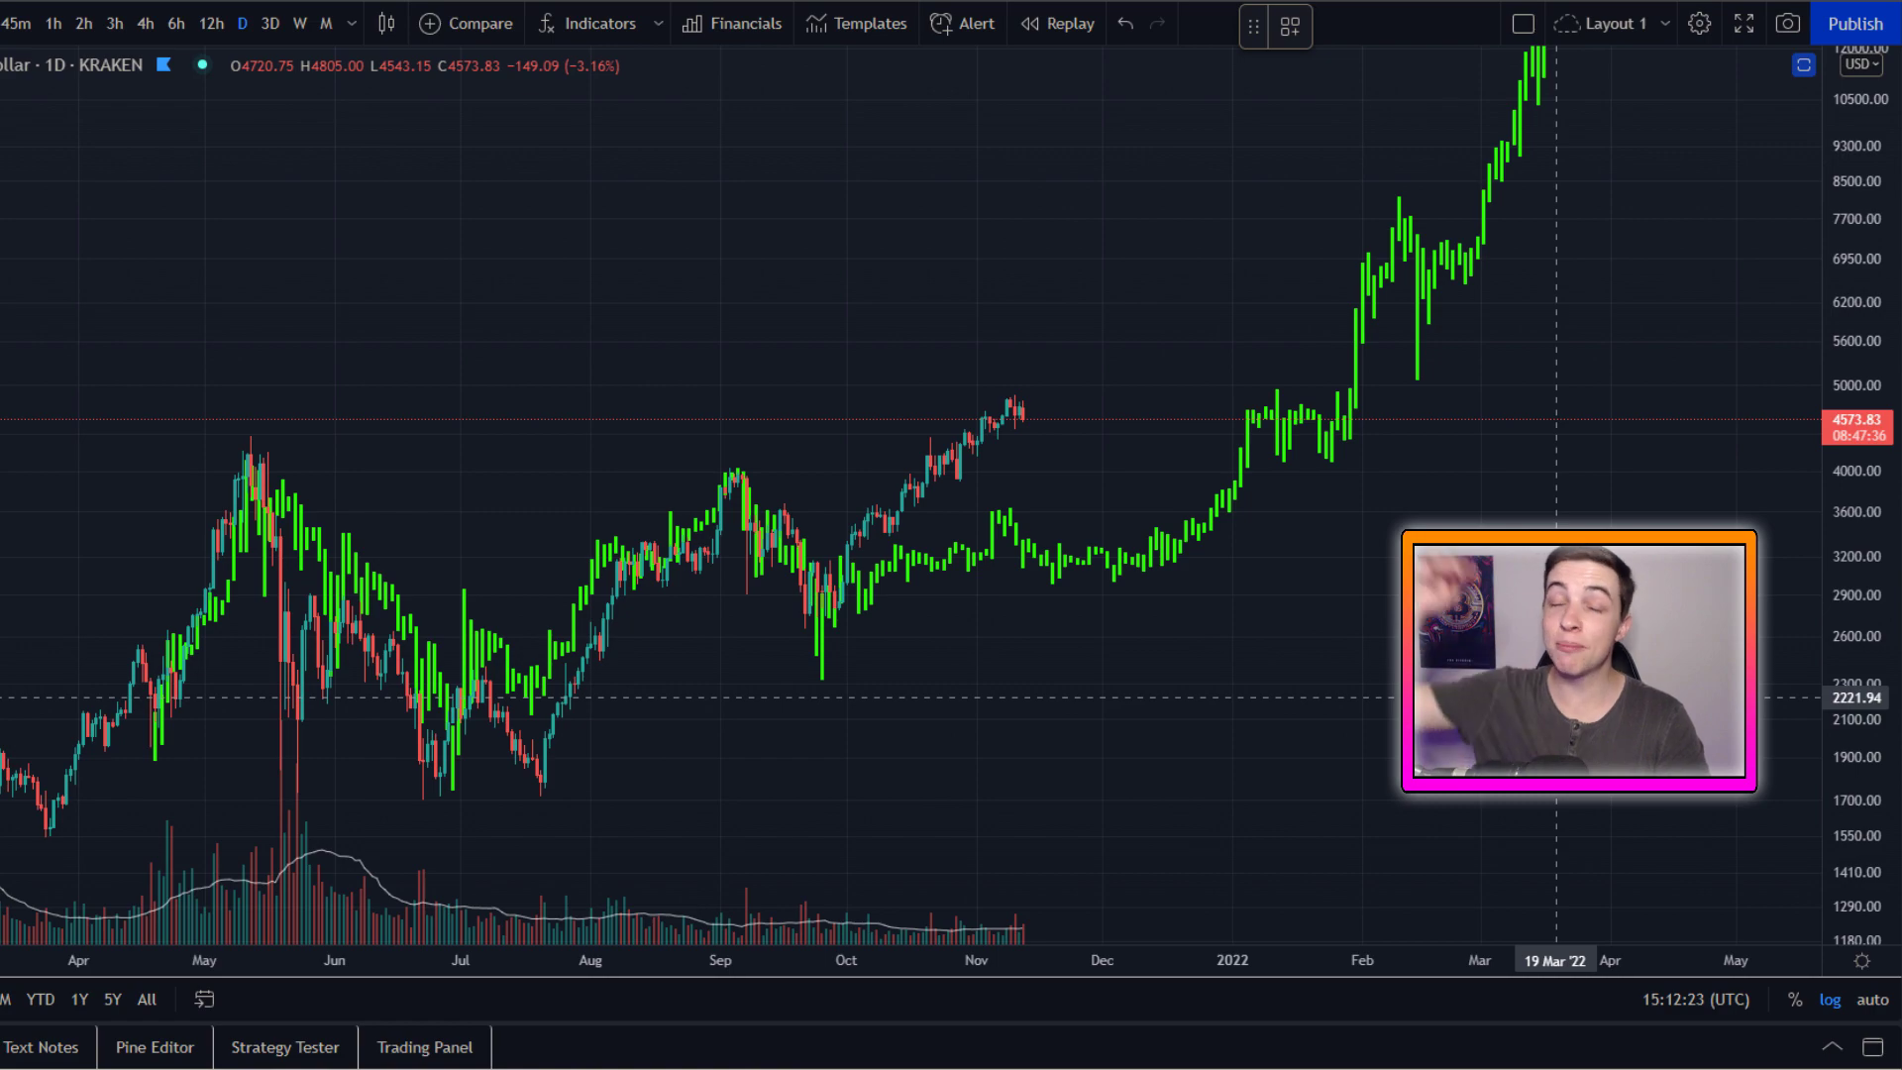